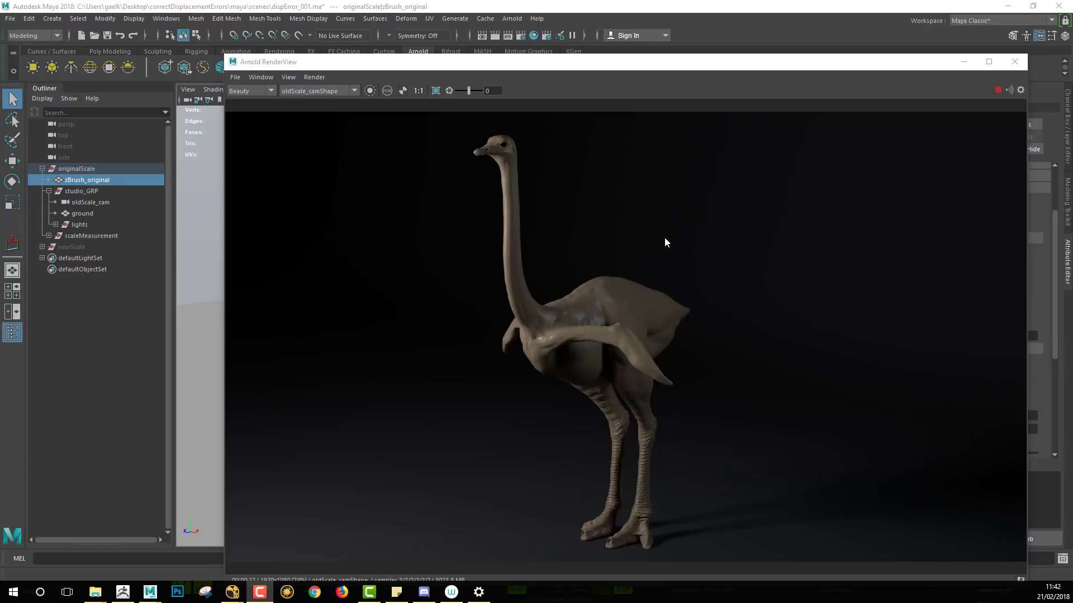
Step: Examine the displacement detail on the ostrich's wing, legs and feet in the Arnold render
mouse_move(580, 68)
left_mouse_down()
mouse_move(738, 75)
mouse_move(545, 162)
mouse_move(539, 137)
mouse_move(593, 92)
mouse_move(636, 117)
mouse_move(508, 105)
mouse_move(521, 83)
mouse_move(581, 79)
mouse_move(578, 66)
left_mouse_up()
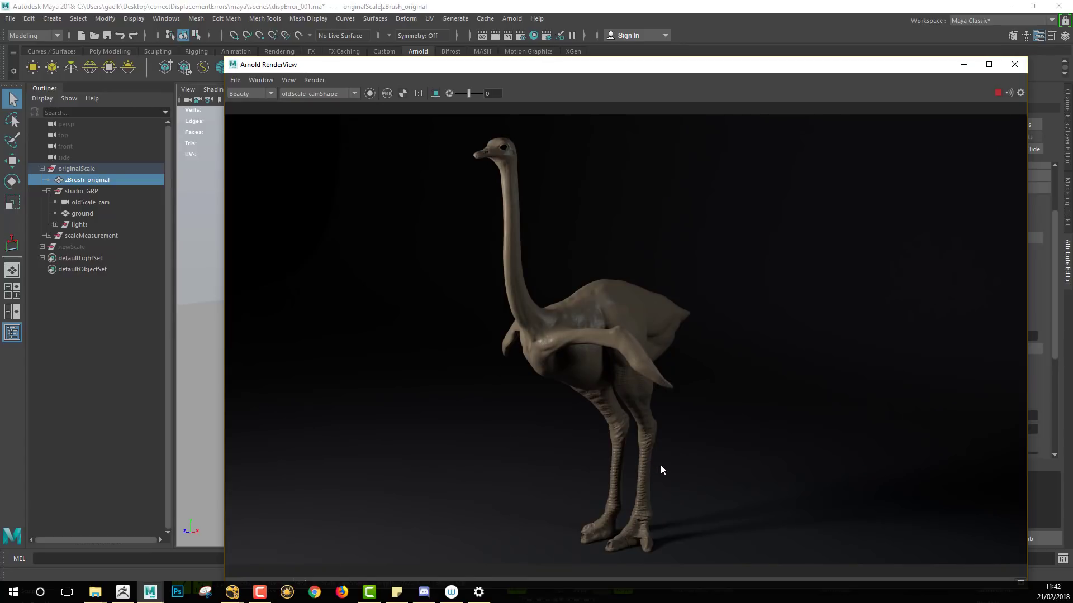
scroll(661, 466, "up", 8)
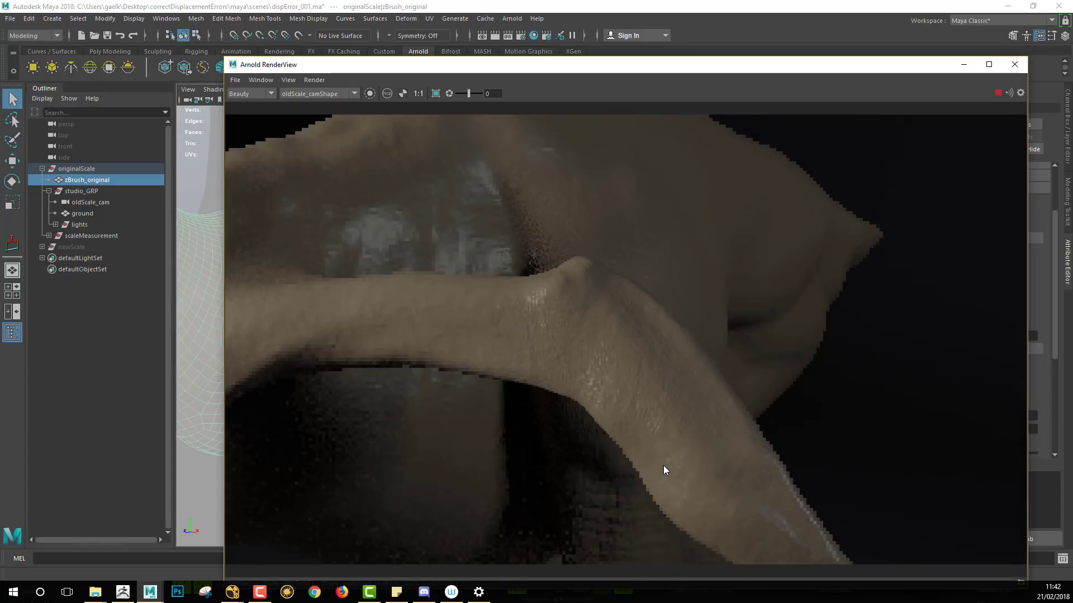
middle_click_drag(665, 458, 705, 230, "alt")
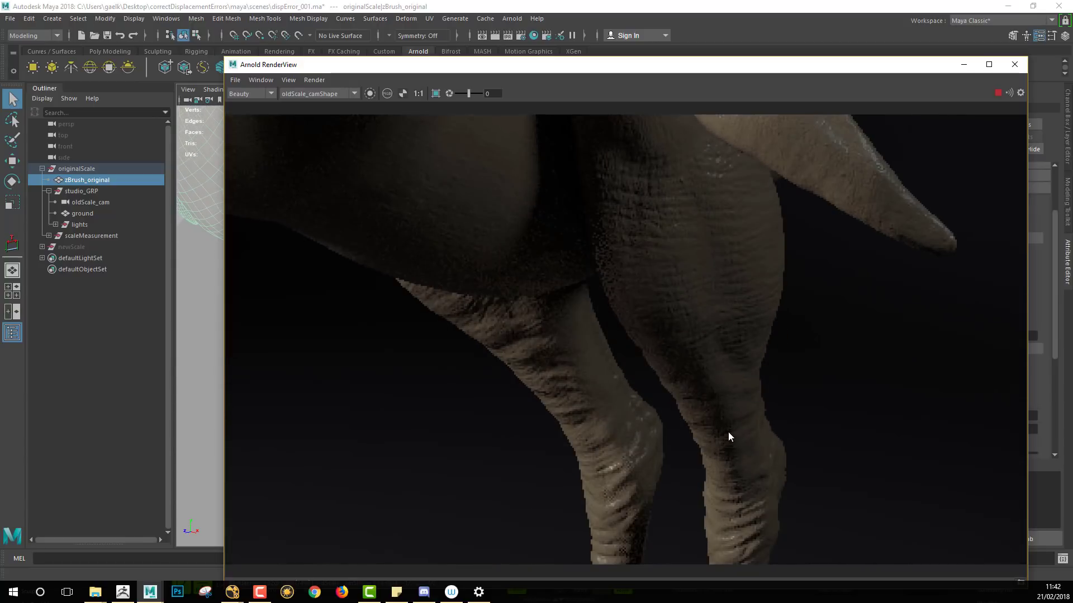
scroll(683, 206, "up", 5)
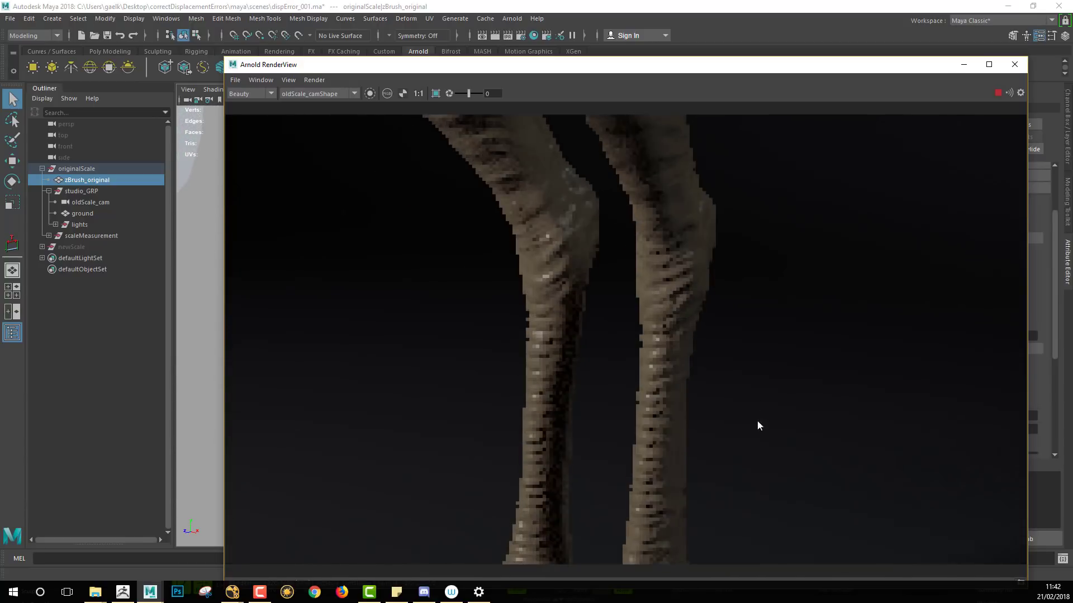
scroll(771, 257, "down", 3)
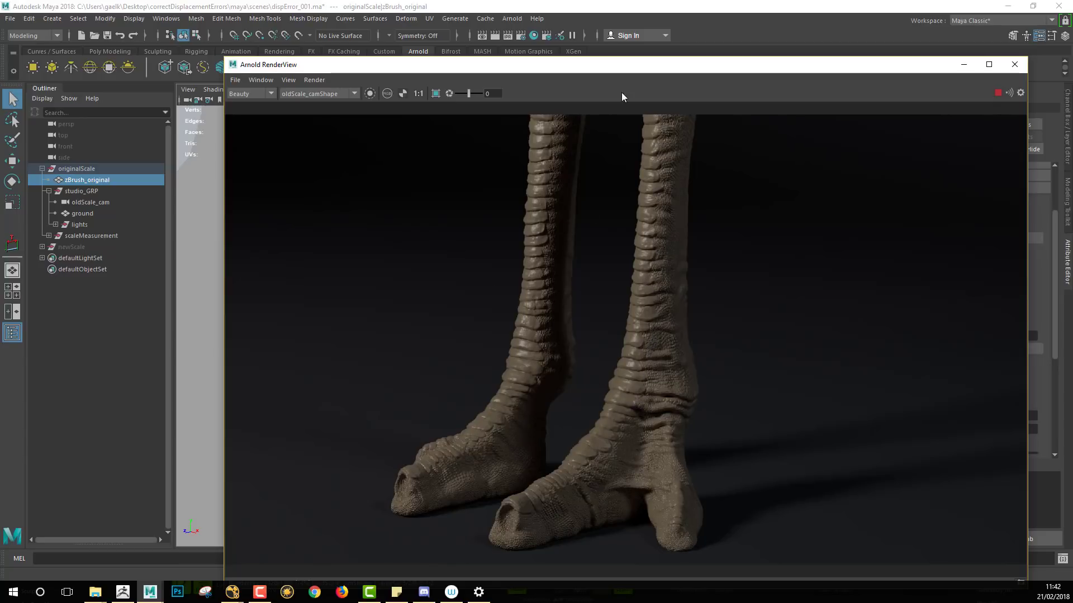
Step: Select the ground mesh in the scene, and stop and close the Arnold render
left_click_drag(607, 66, 736, 425)
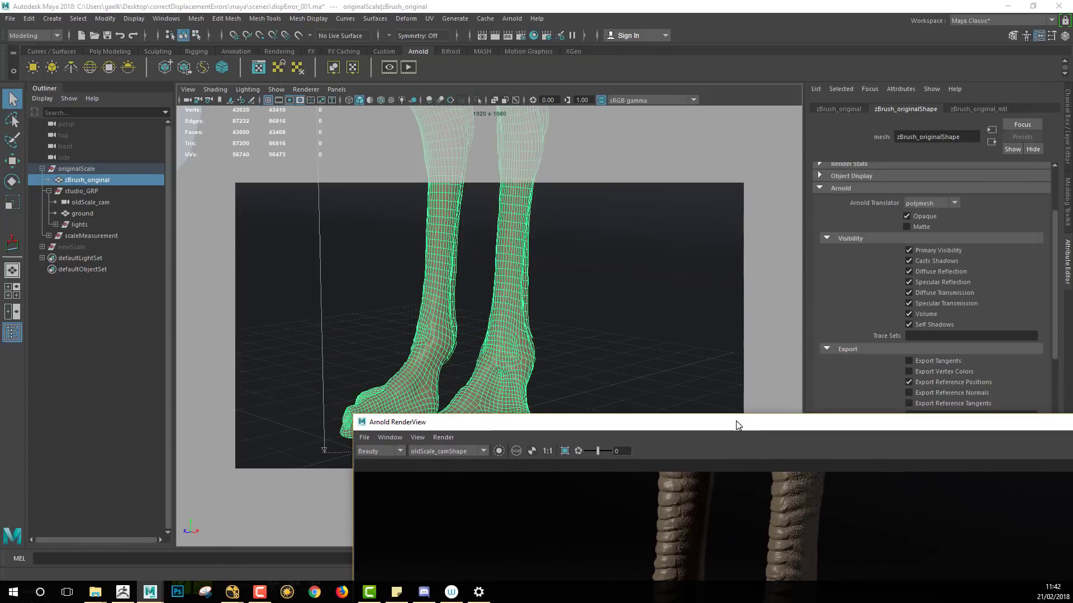
left_click(603, 322)
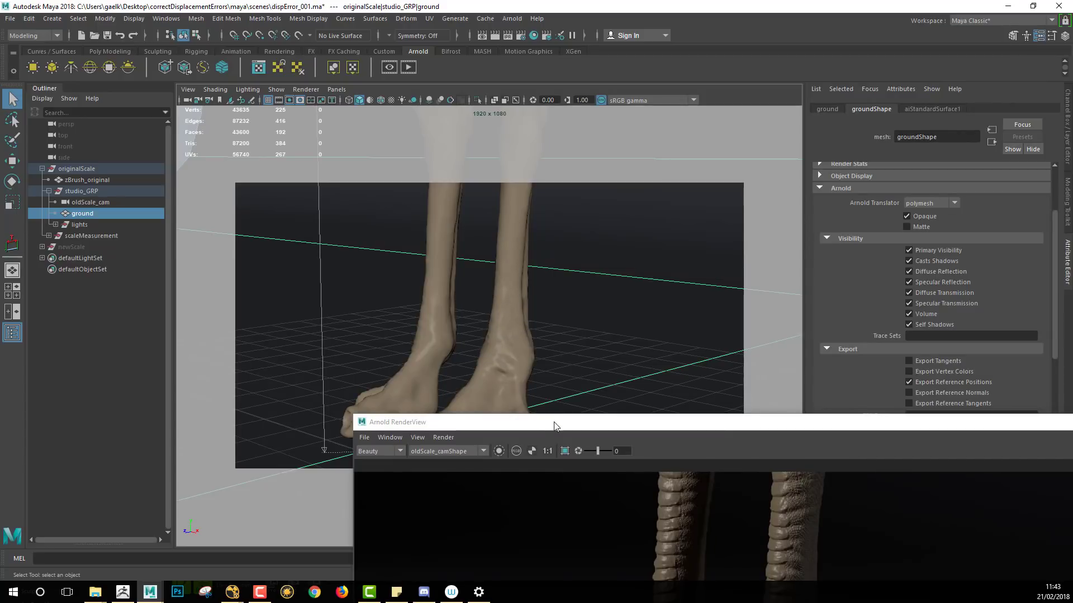
left_click_drag(558, 427, 451, 67)
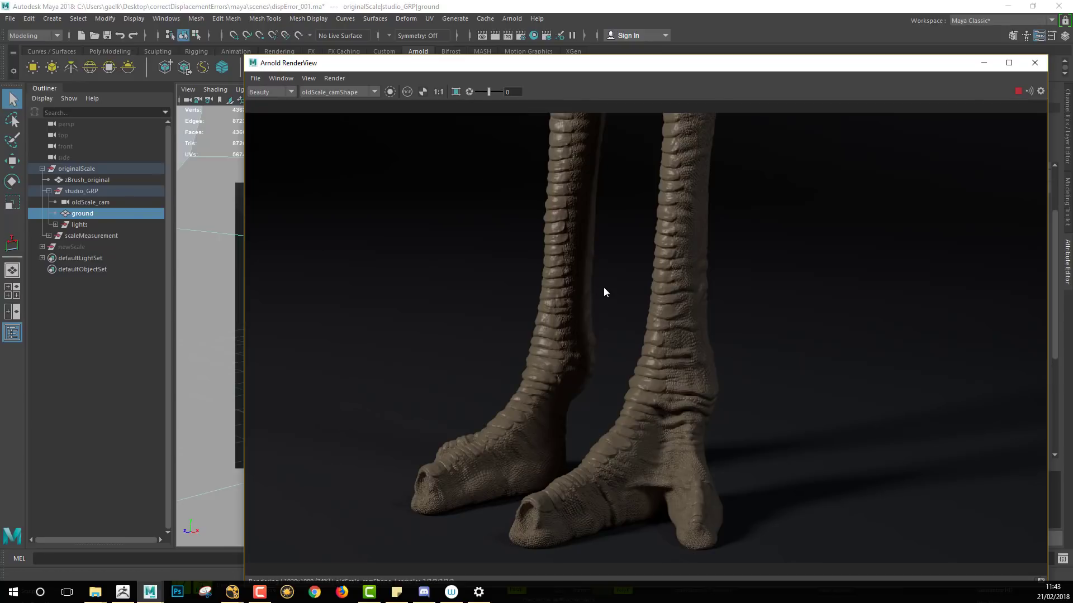
left_click(1018, 91)
left_click(1035, 65)
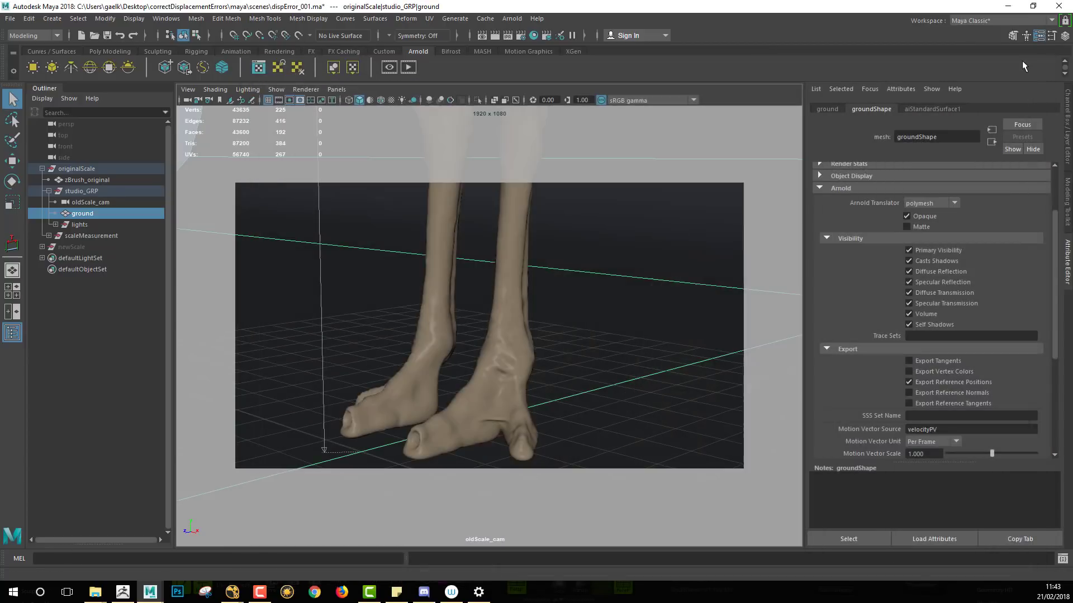
Step: Turn off the camera's resolution gate and show the whole ostrich beside its height measurement in the side view
scroll(577, 257, "down", 5)
scroll(611, 335, "down", 6)
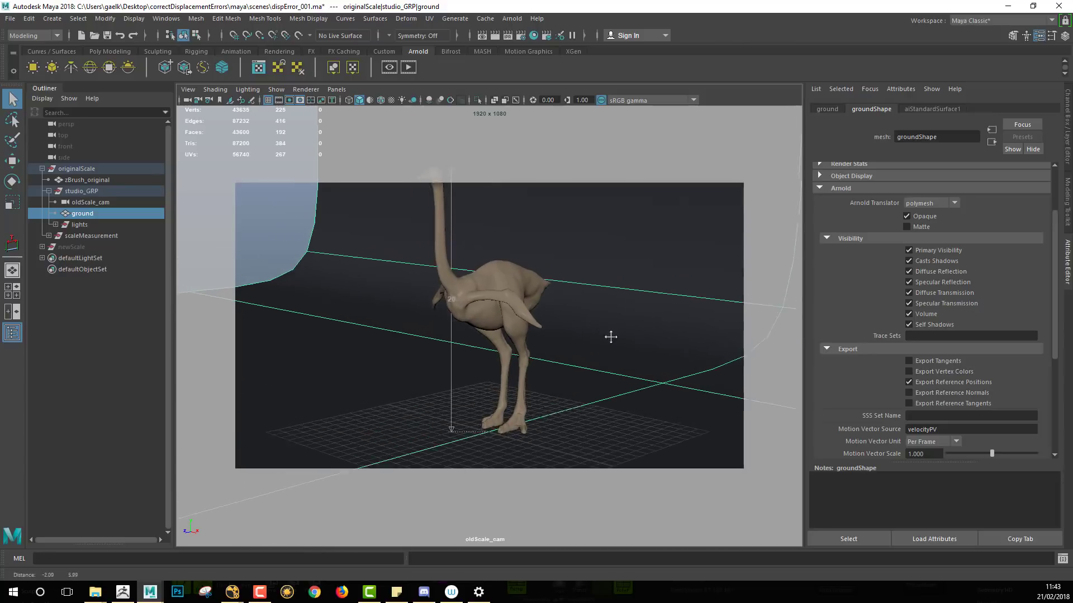
left_click_drag(604, 361, 569, 357, "alt")
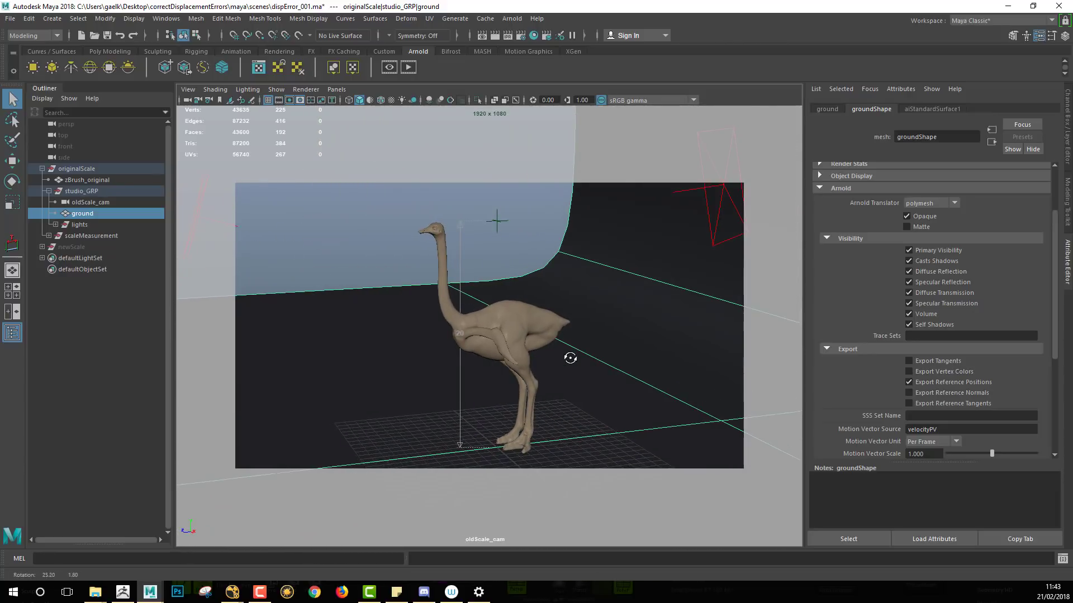
left_click(300, 100)
key("space")
left_click_drag(496, 285, 520, 289)
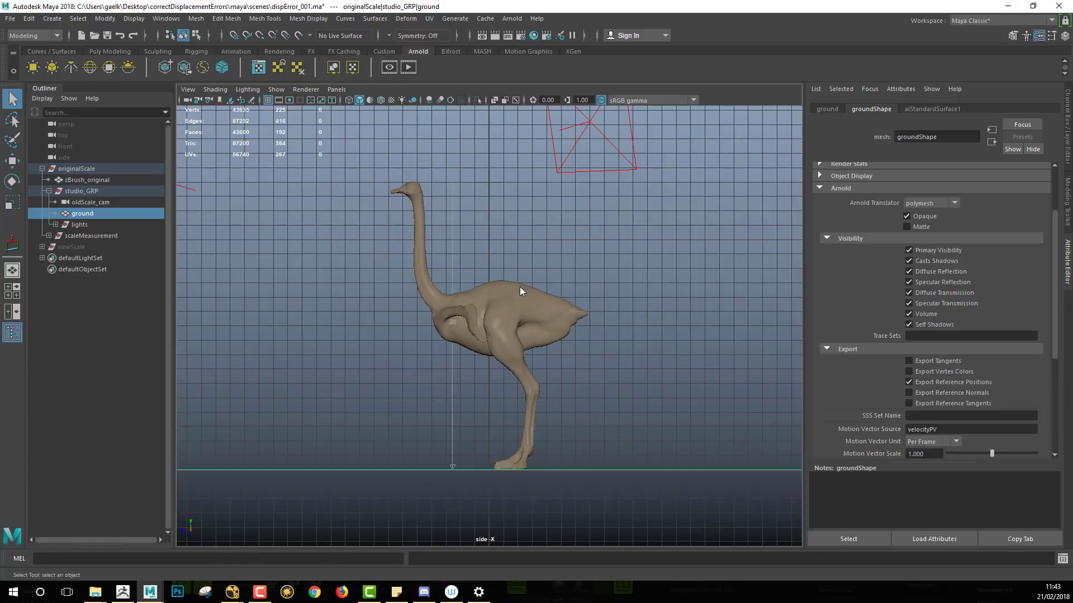
scroll(555, 288, "up", 5)
right_click_drag(719, 317, 390, 283, "alt")
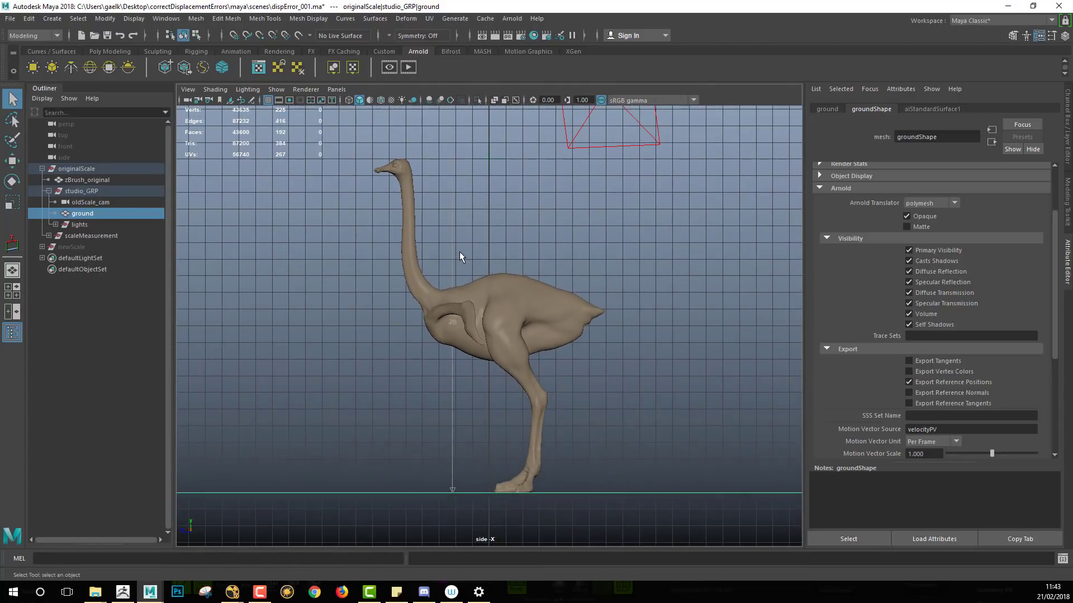
middle_click_drag(464, 261, 504, 262, "alt")
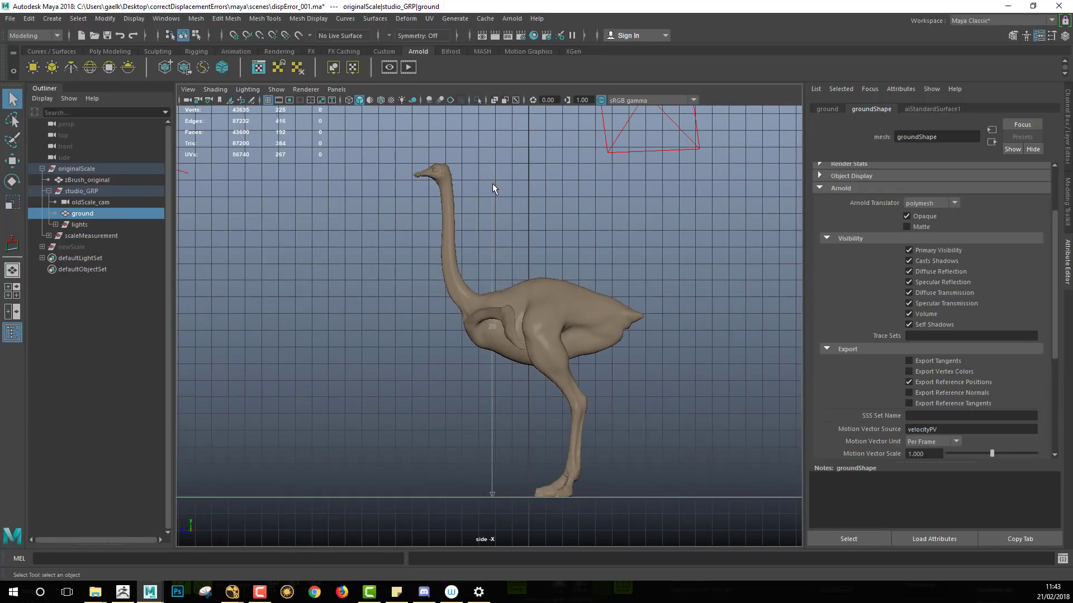
right_click_drag(473, 313, 478, 347, "alt")
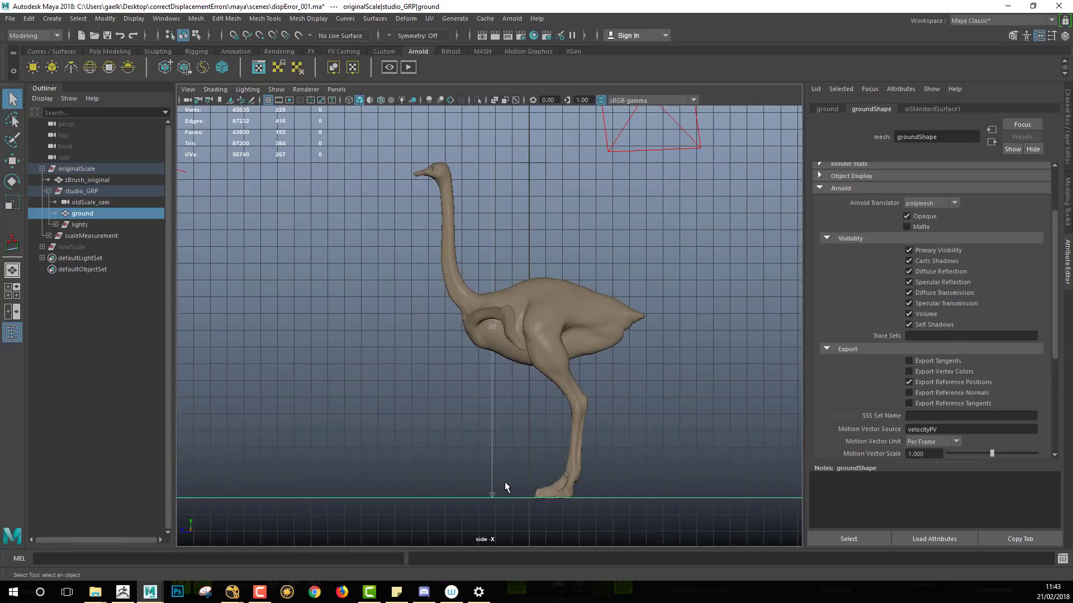
Step: Change the viewport background to plain light grey and return to the perspective view of the studio
key("alt+b")
key("alt+b")
key("alt+b")
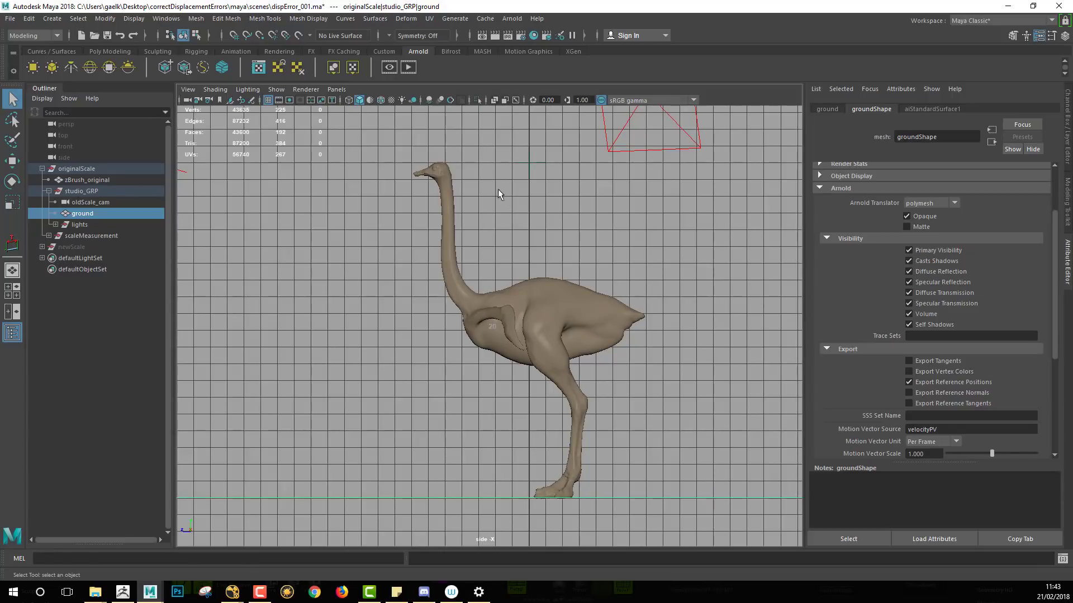
key("space")
left_click_drag(525, 210, 523, 177)
right_click_drag(587, 200, 268, 204, "alt")
left_click_drag(268, 204, 530, 349, "alt")
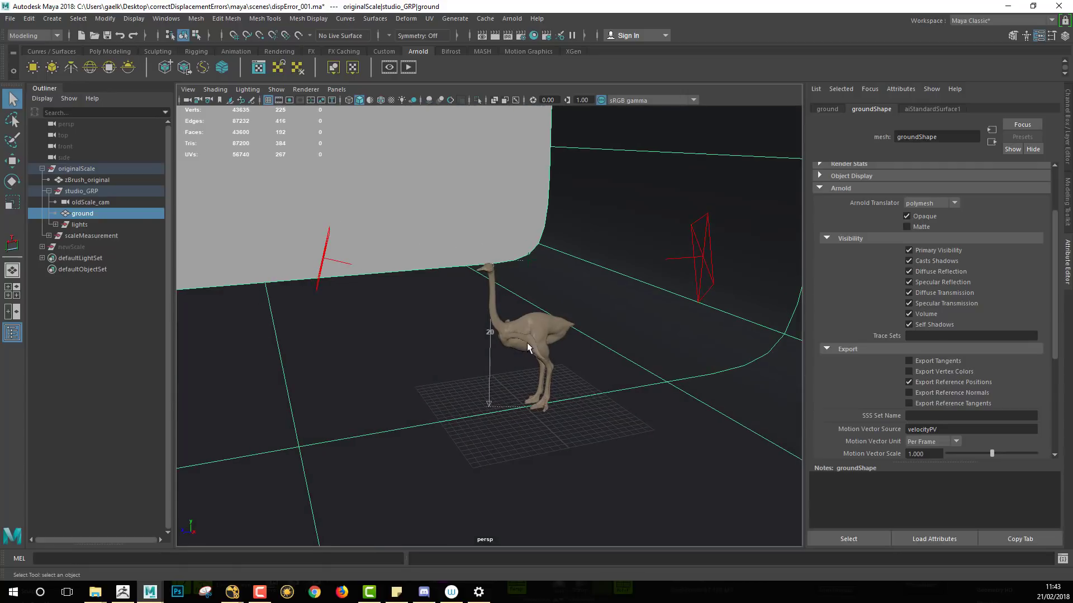
Step: Select the zBrush_original ostrich mesh and try enlarging it uniformly with the Scale tool, with the render view minimised
left_click(529, 349)
key("r")
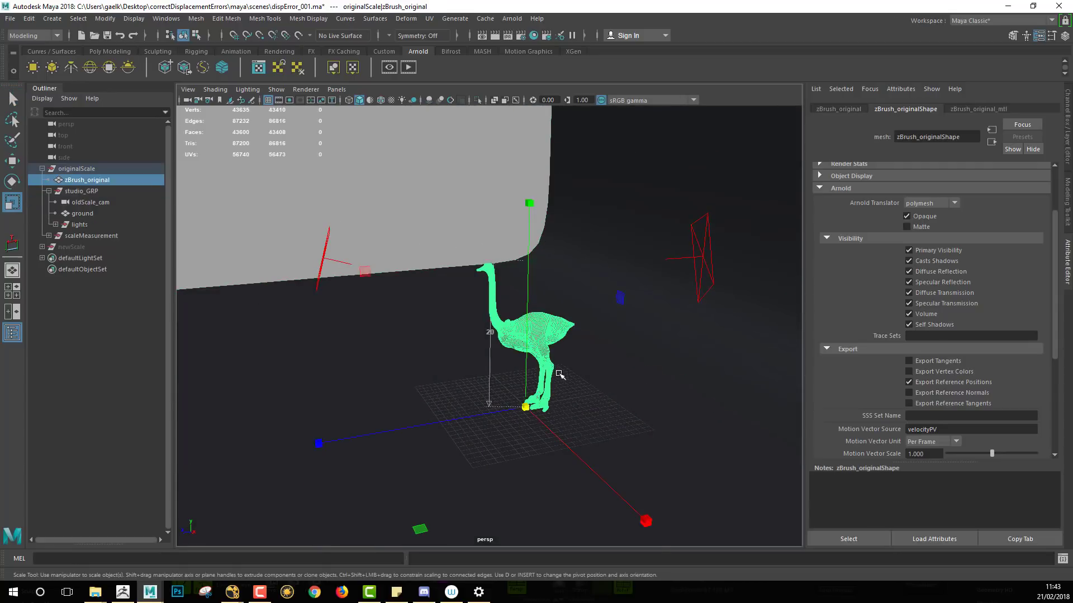
left_click(408, 69)
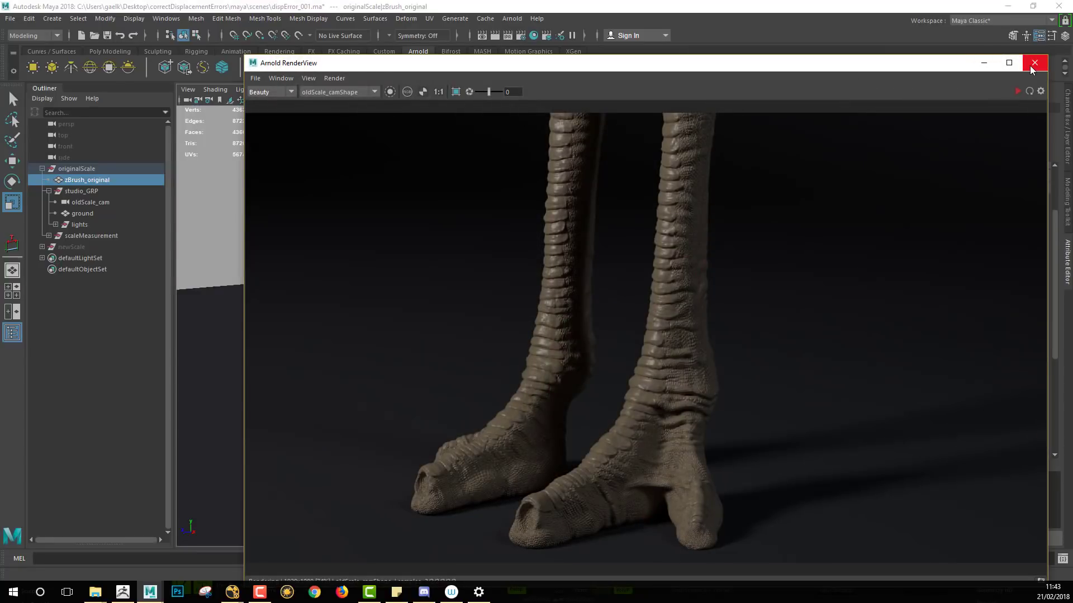
left_click(984, 62)
left_click_drag(613, 297, 601, 360, "alt")
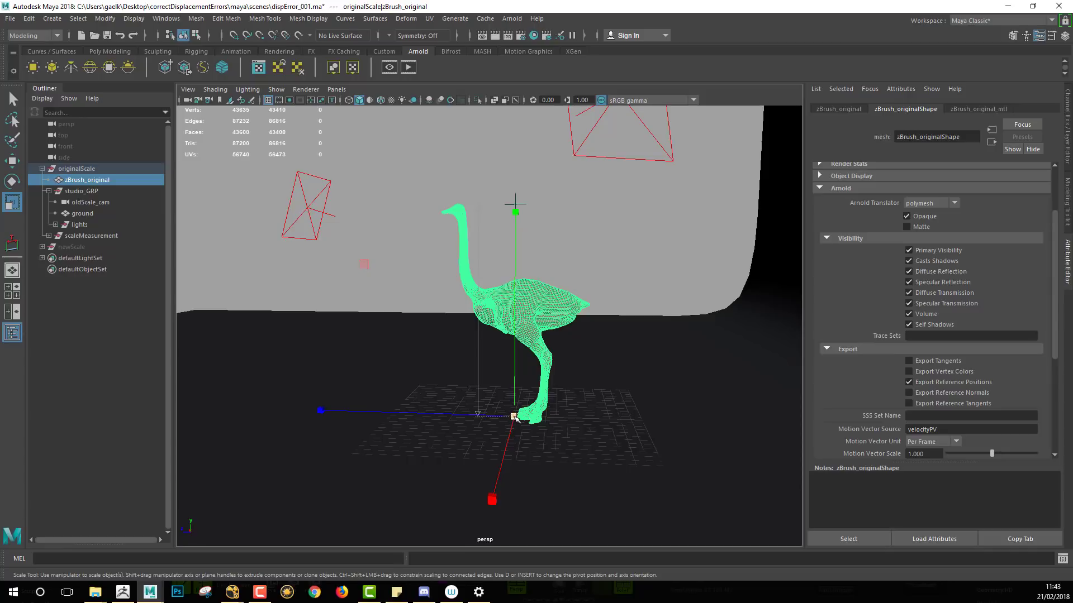
left_click_drag(521, 412, 784, 419)
scroll(663, 383, "down", 6)
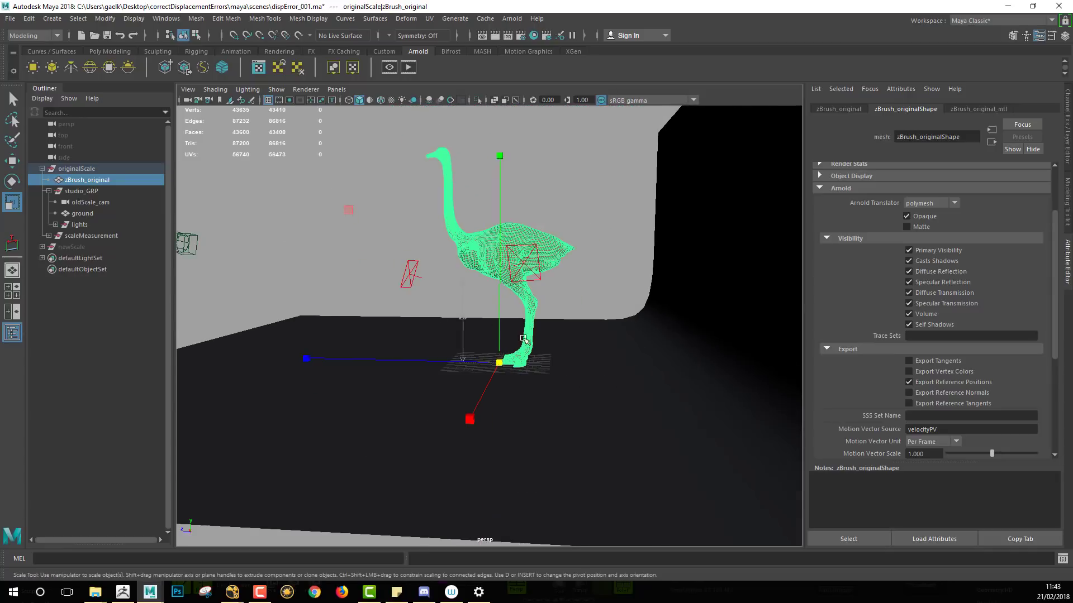
Step: Try scaling the ostrich mesh up uniformly even further in the side view
key("space")
left_click_drag(596, 328, 595, 328)
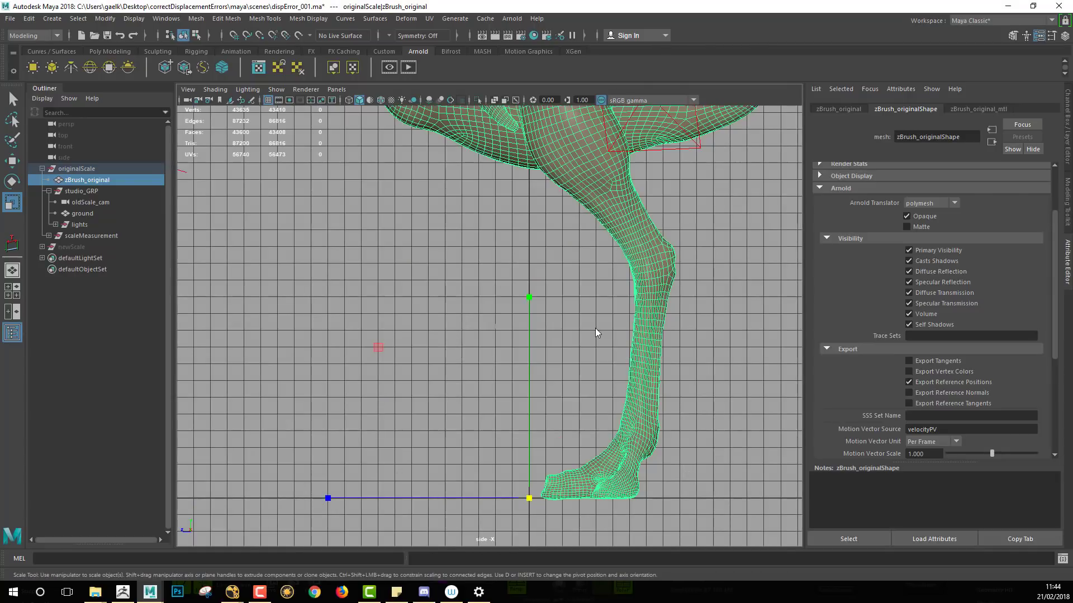
key("f")
right_click_drag(672, 319, 314, 308, "alt")
middle_click_drag(498, 390, 549, 321, "alt")
left_click_drag(537, 442, 672, 450)
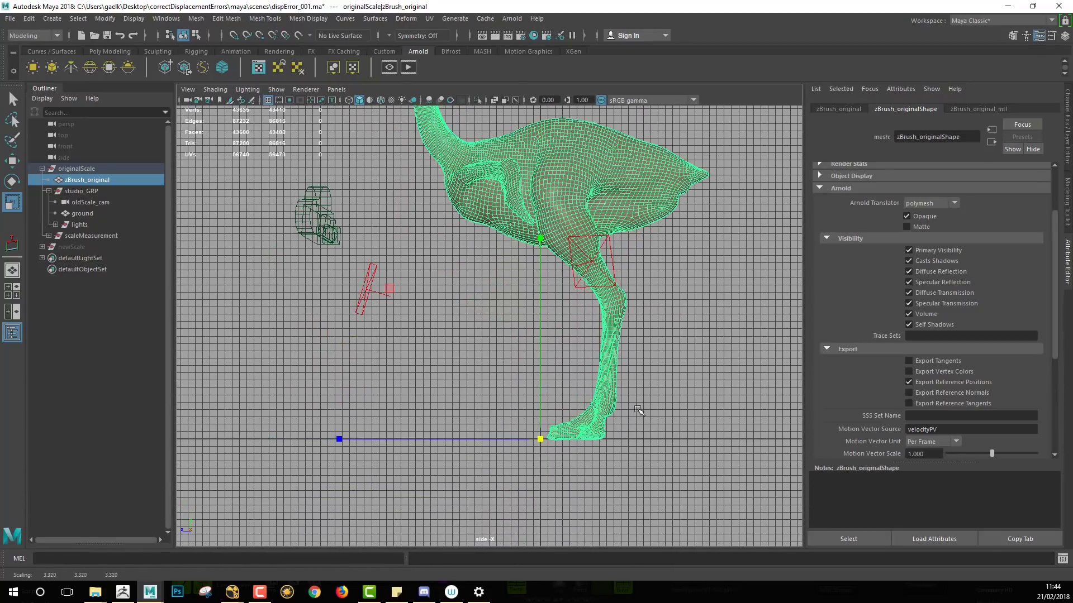
right_click_drag(672, 449, 551, 330, "alt")
middle_click_drag(551, 330, 562, 378, "alt")
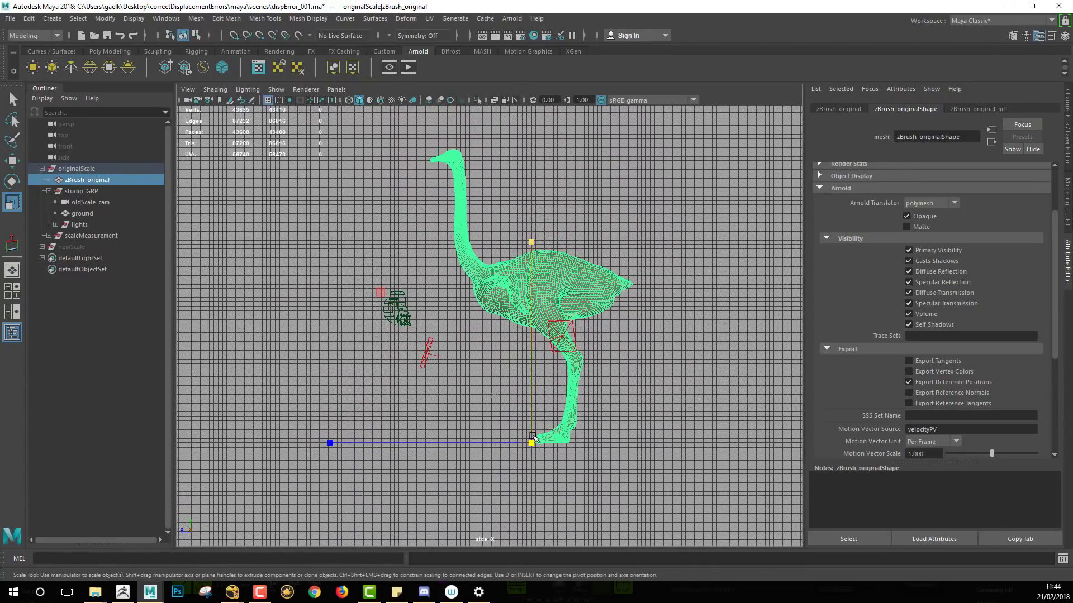
left_click_drag(537, 442, 585, 443)
Step: Undo the scaling of the ostrich mesh and frame it in the perspective view
middle_click_drag(585, 444, 639, 404, "alt")
key("ctrl+z")
key("ctrl+z")
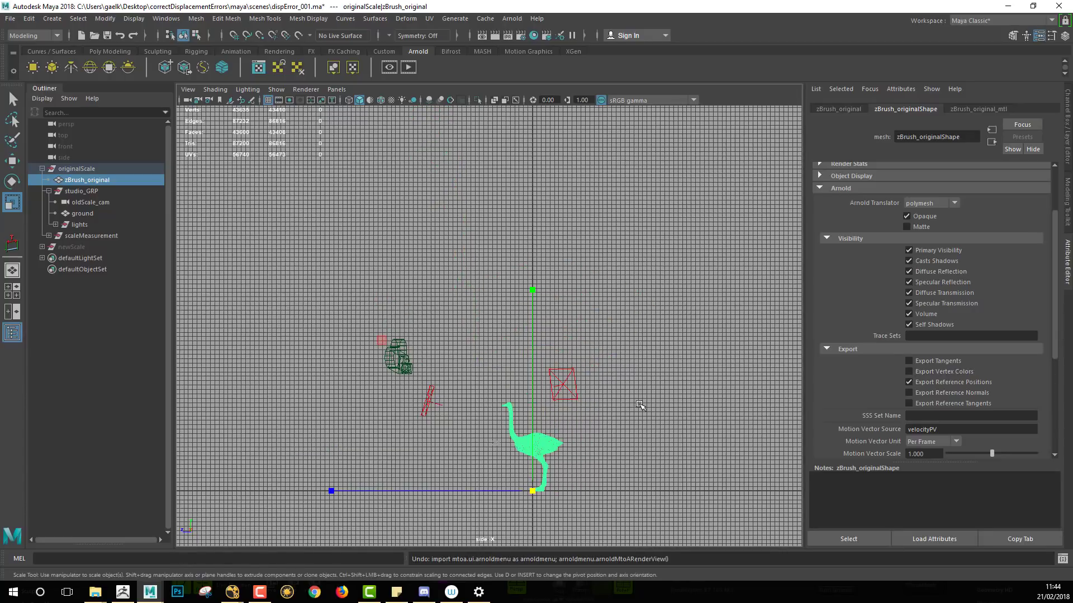
key("space")
left_click_drag(610, 353, 530, 334)
key("f")
right_click_drag(529, 335, 412, 290, "alt")
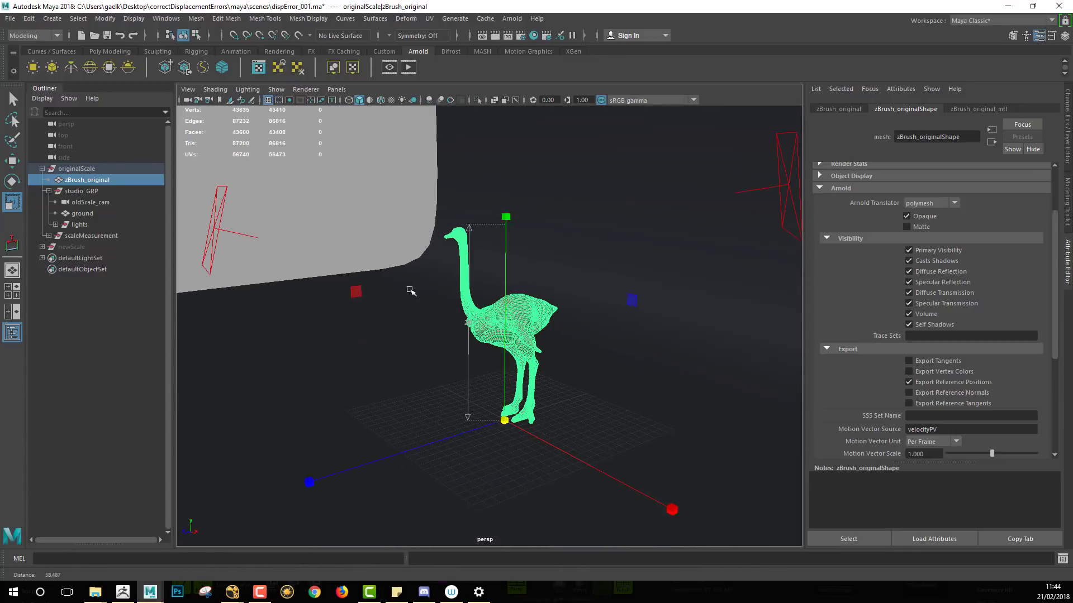
Step: Hide the originalScale group and unhide the newScale group, bringing its whole ostrich into view
left_click(86, 169)
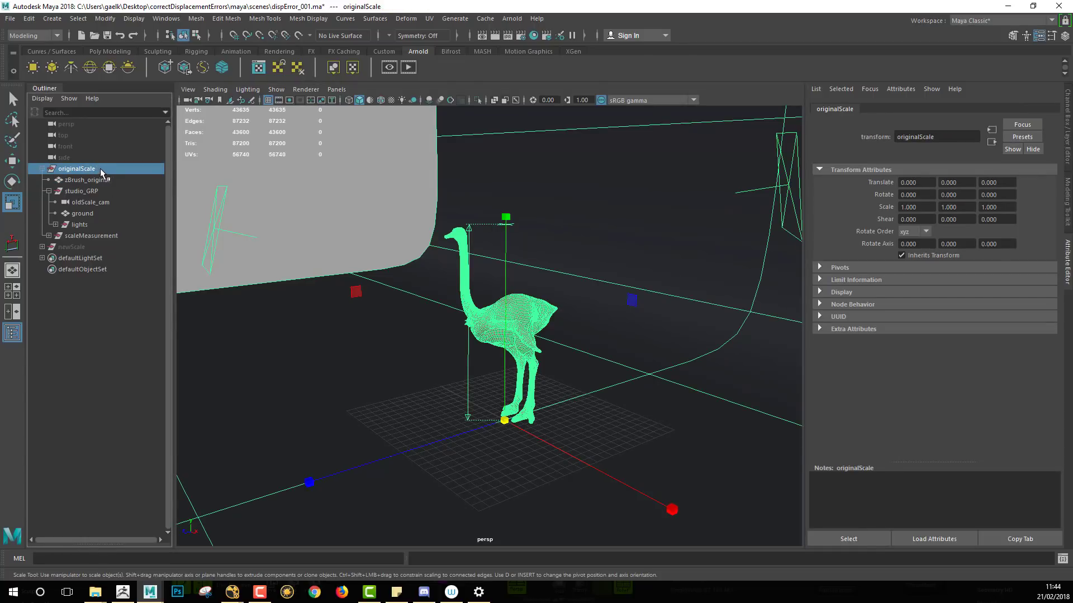
left_click(42, 168)
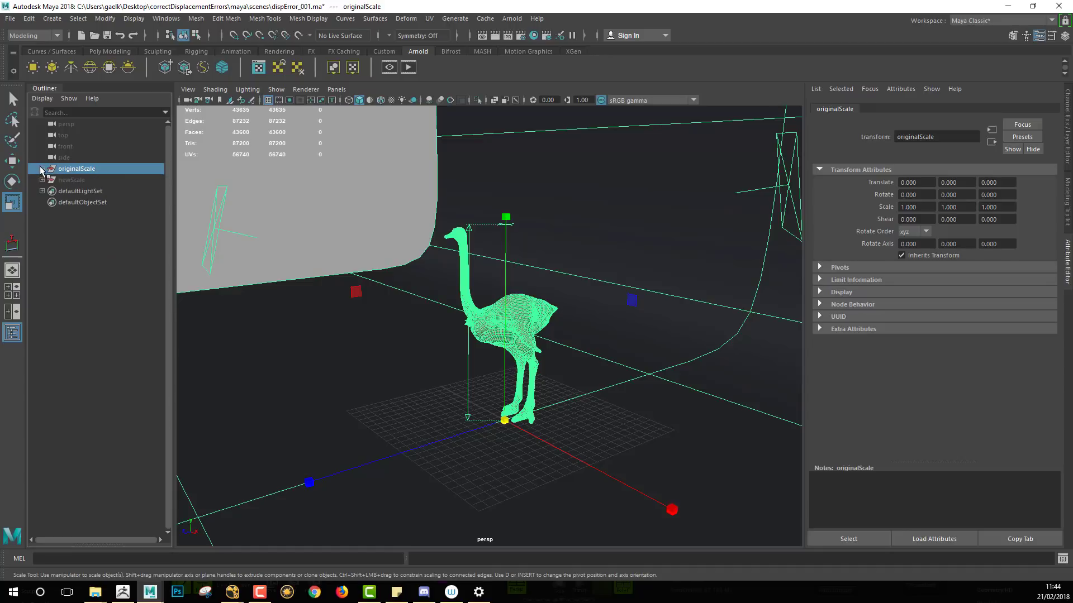
key("ctrl+h")
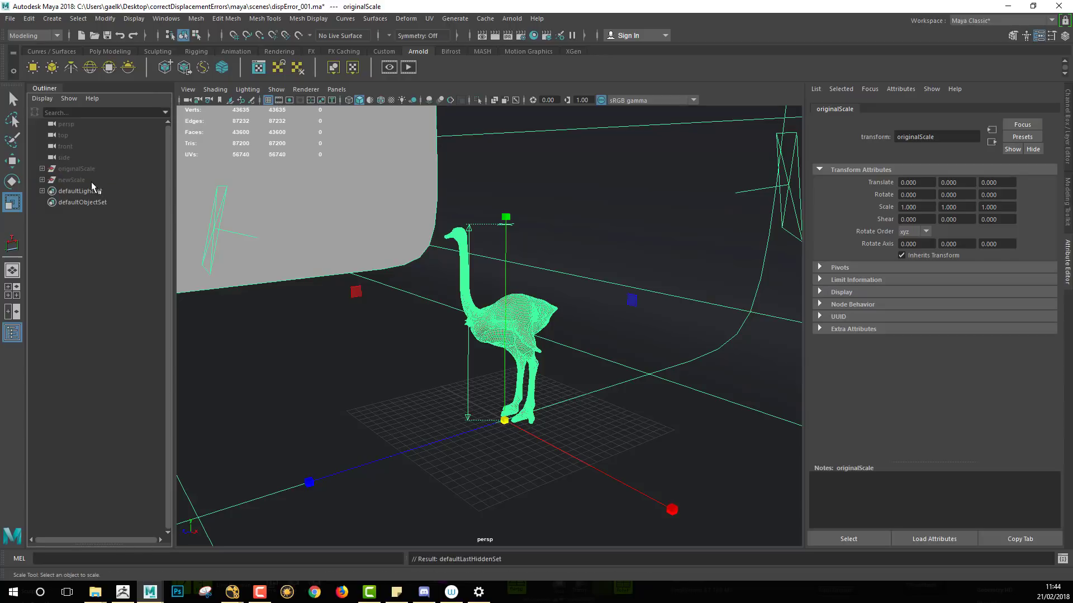
left_click(92, 180)
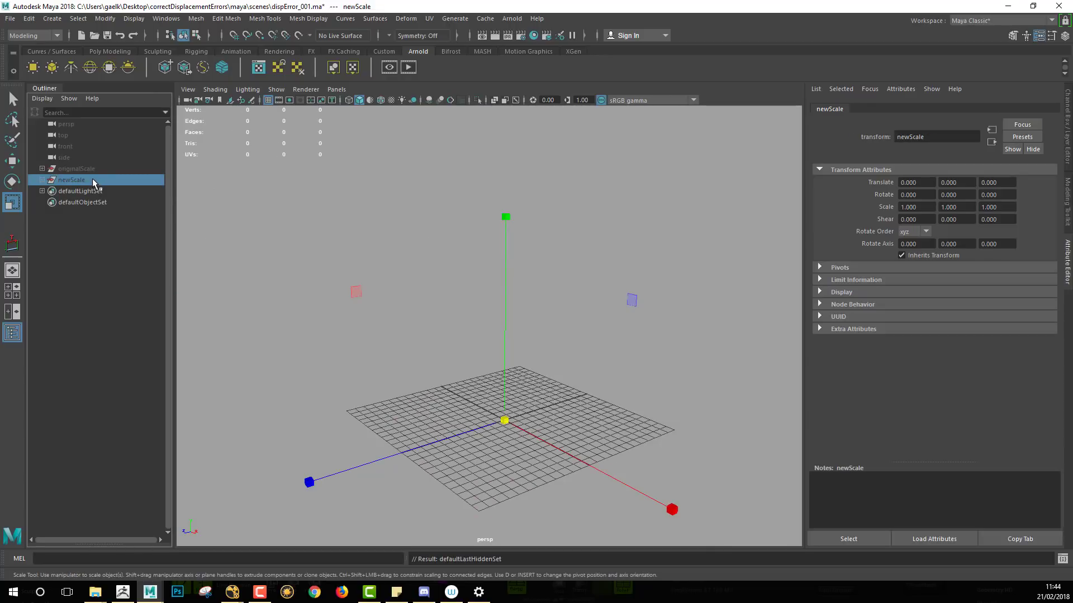
key("ctrl+shift+h")
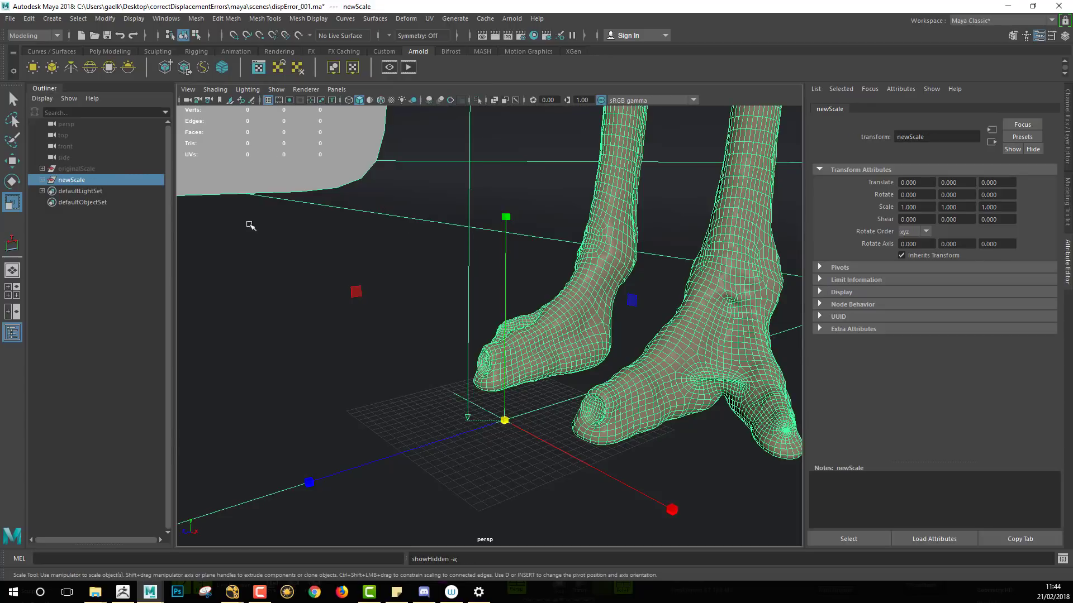
scroll(469, 246, "down", 5)
left_click_drag(454, 385, 397, 292, "alt")
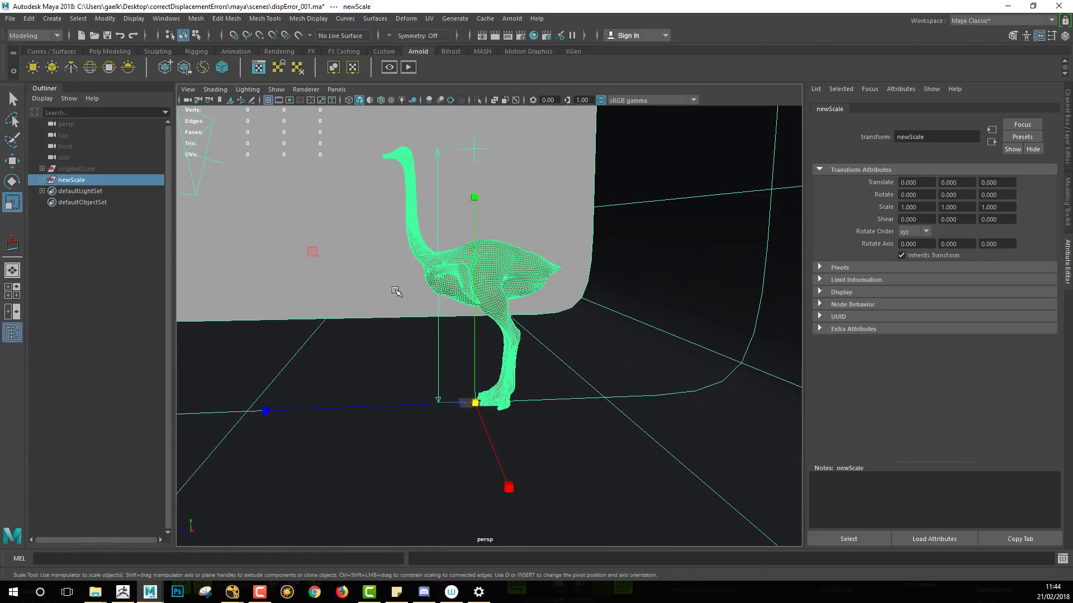
Step: Select the newScale group's ostrich mesh and open the attributes of its zBrush_original_mtl material
key("q")
left_click(371, 271)
right_click_drag(394, 278, 369, 277, "alt")
left_click_drag(369, 277, 520, 304, "alt")
right_click_drag(520, 304, 618, 326, "alt")
left_click(548, 277)
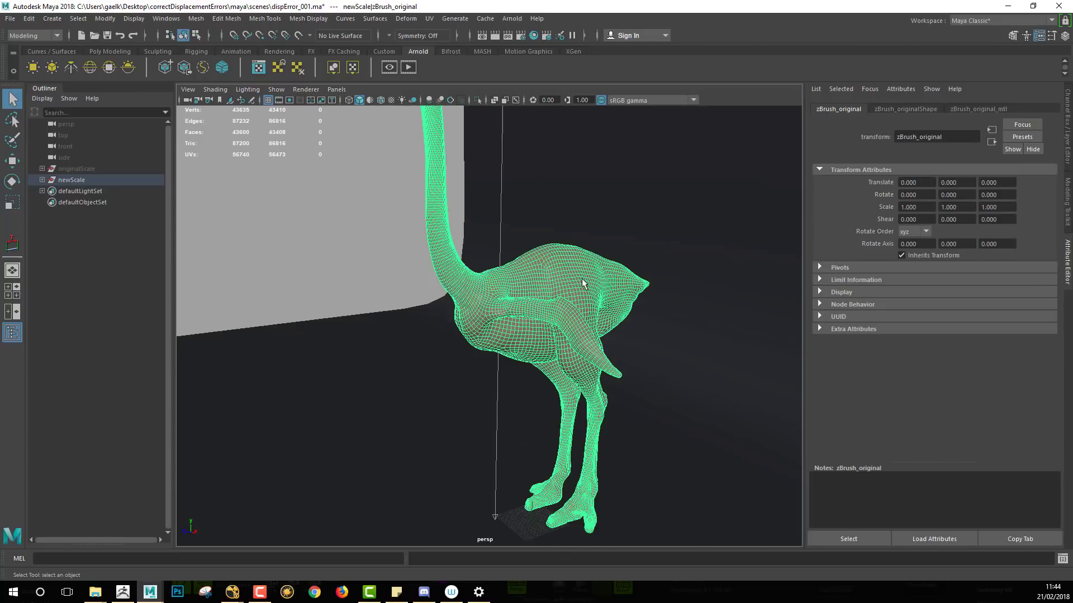
middle_click_drag(648, 282, 642, 311, "alt")
right_click_drag(642, 311, 600, 307, "alt")
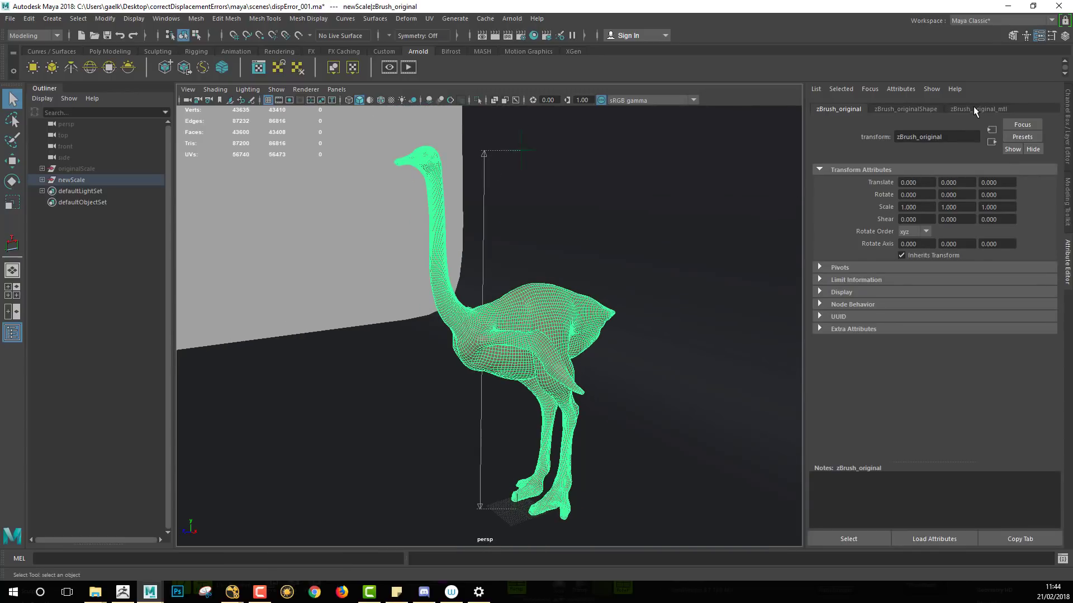
left_click(973, 107)
left_click_drag(570, 233, 553, 251, "alt")
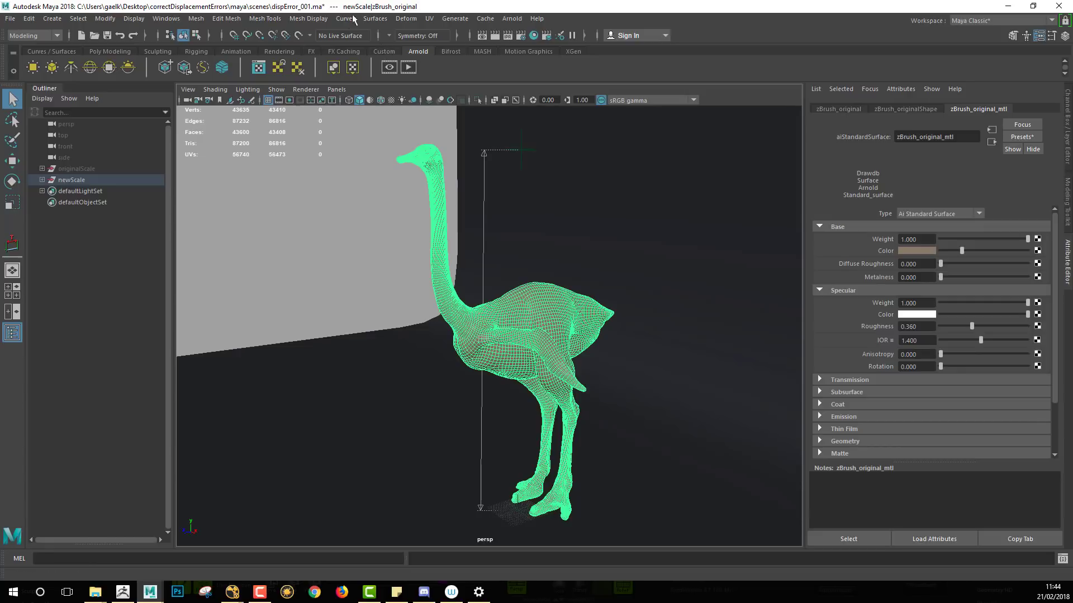
Step: Open the Hypershade and inspect the zBrush_original_dm displacement node in the ostrich material's shading network
left_click(533, 36)
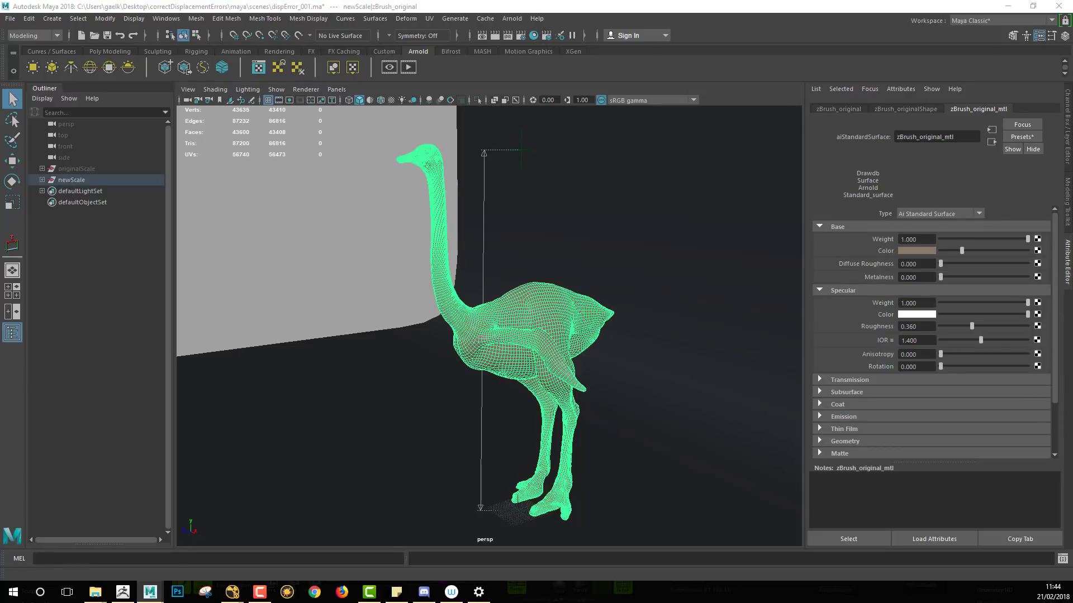
left_click_drag(655, 0, 445, 17)
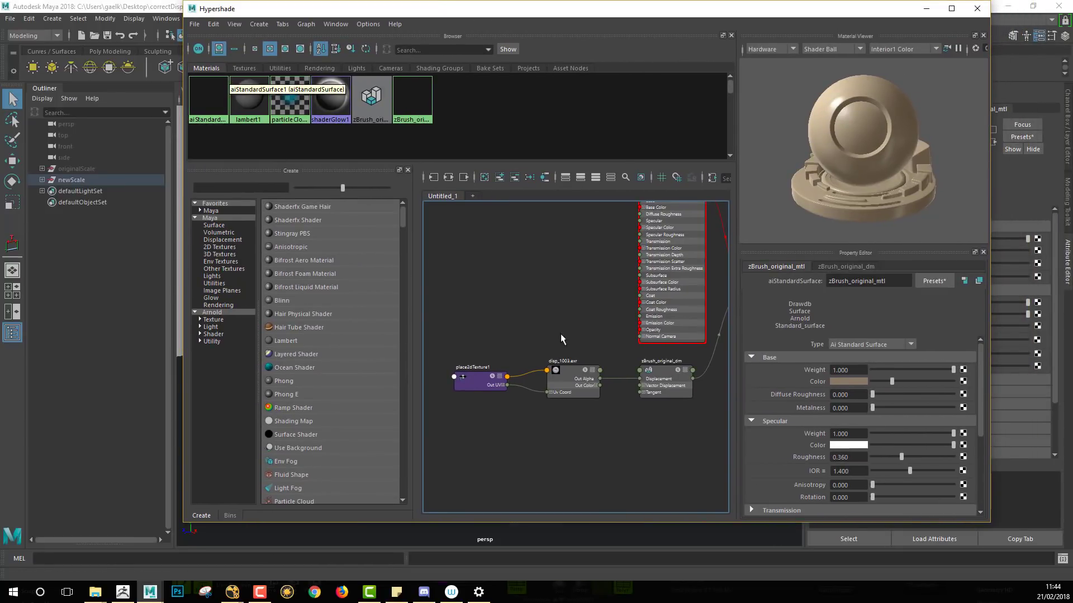
middle_click_drag(563, 340, 466, 346, "alt")
left_click(568, 381)
left_click_drag(567, 377, 570, 378)
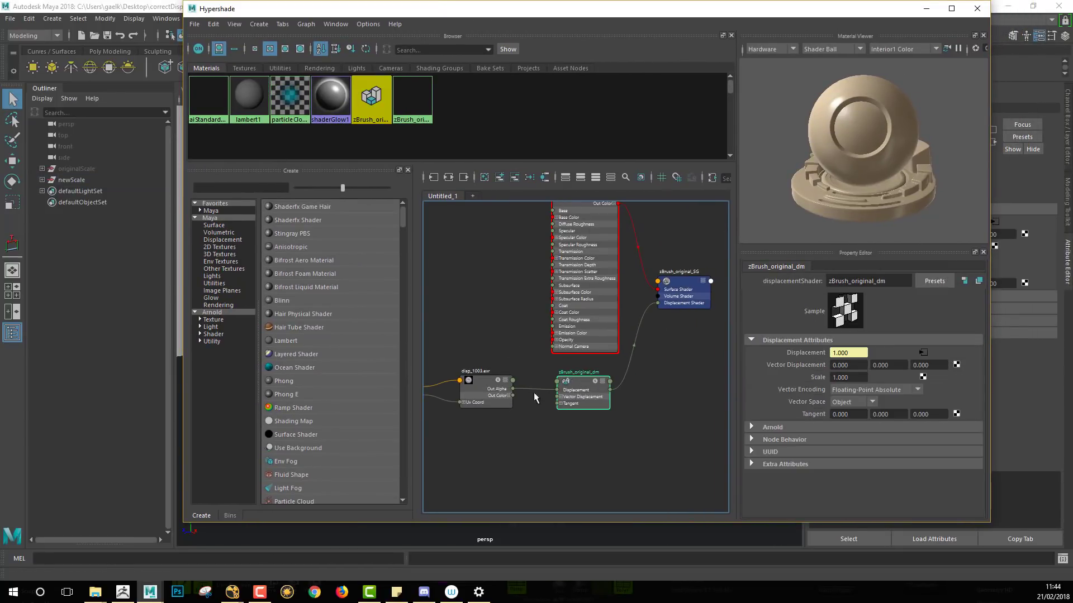
middle_click_drag(640, 341, 601, 399, "alt")
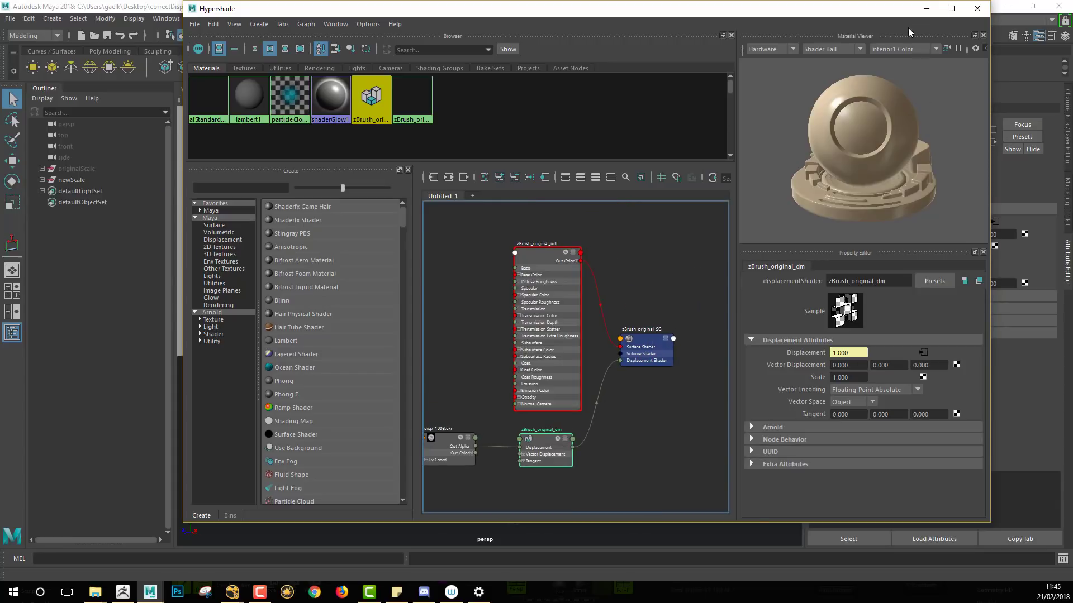
left_click(926, 8)
Step: Examine the new-scale ostrich from the side and the front in the perspective view
middle_click_drag(558, 256, 560, 250, "alt")
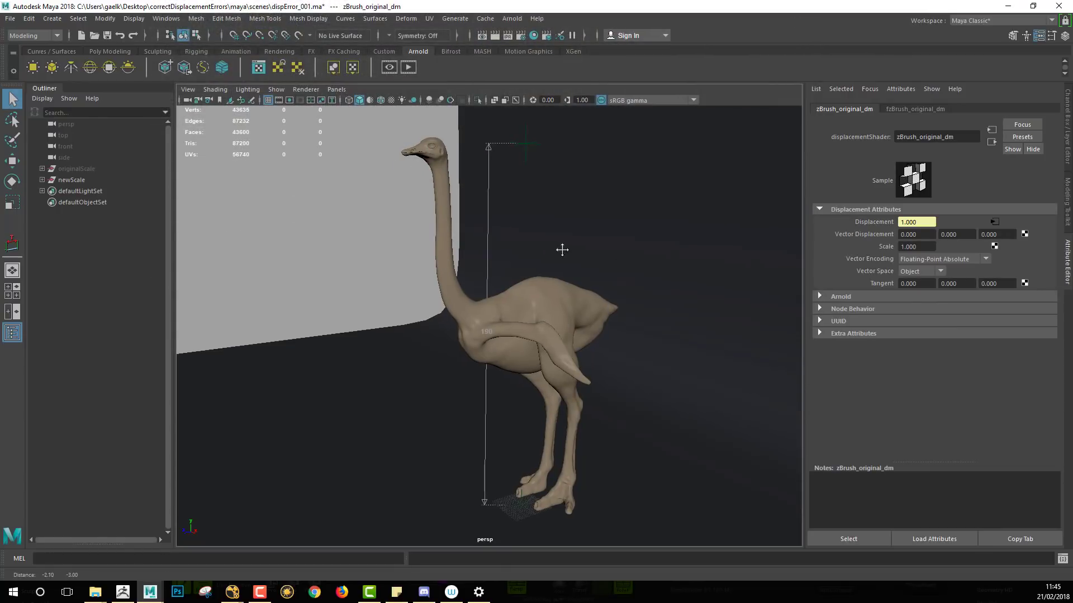
left_click_drag(588, 261, 624, 265, "alt")
right_click_drag(624, 265, 519, 295, "alt")
left_click_drag(518, 295, 547, 295, "alt")
right_click_drag(546, 295, 555, 302, "alt")
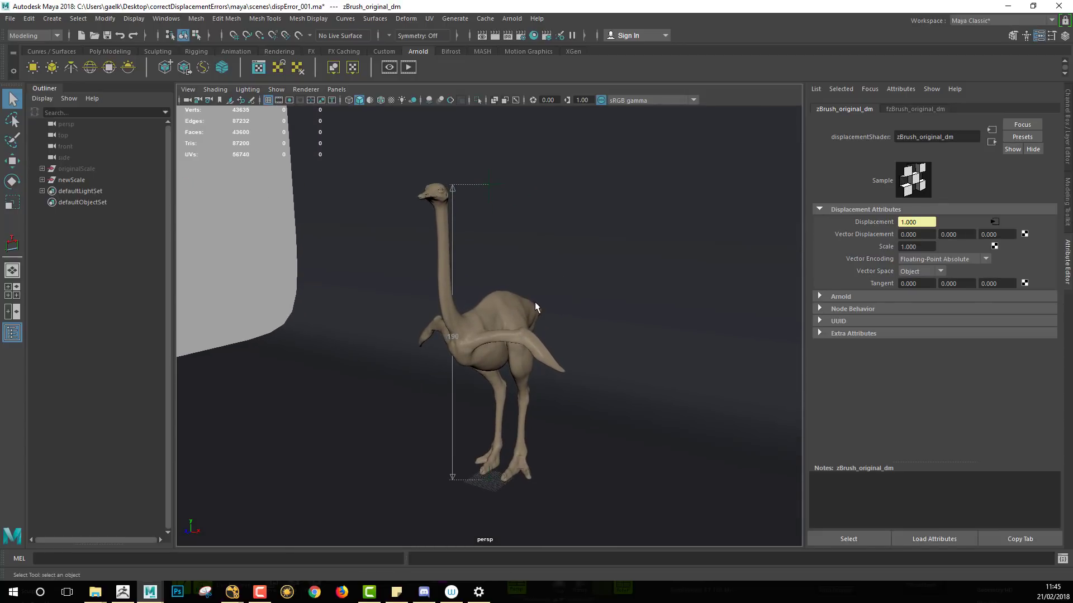
left_click_drag(543, 299, 559, 299, "alt")
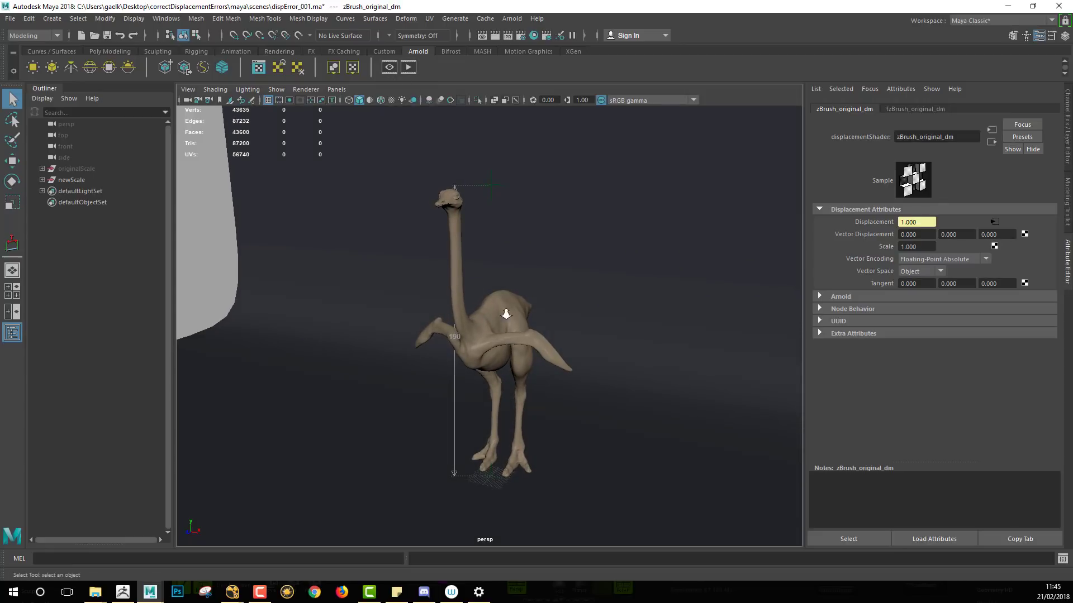
scroll(505, 313, "up", 1)
scroll(528, 305, "down", 2)
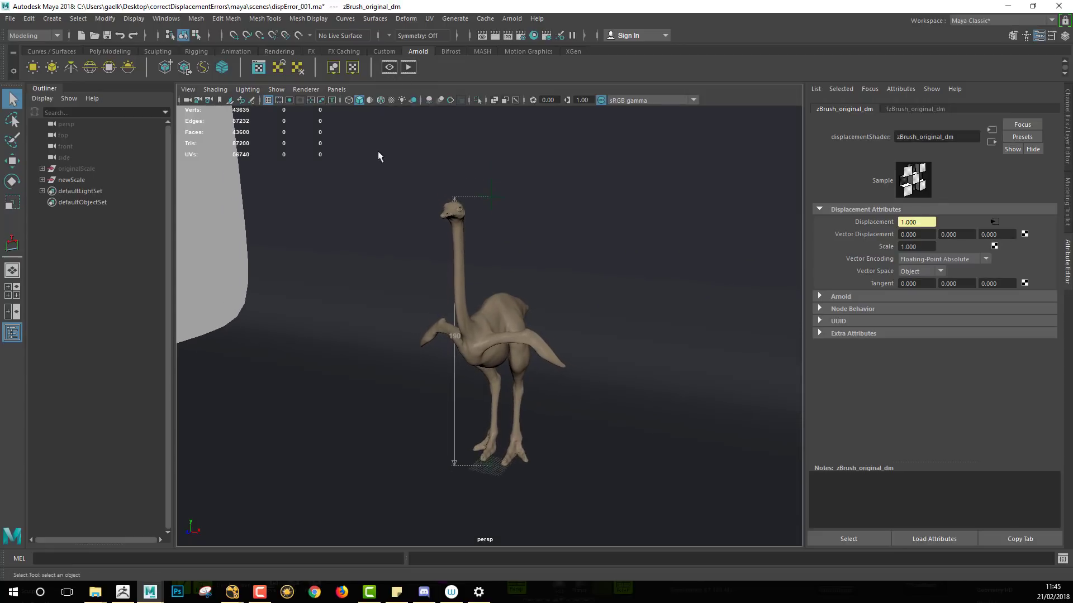
Step: Look through newScale_cam and start an interactive Arnold render of the ostrich from that camera
left_click(337, 89)
mouse_move(391, 101)
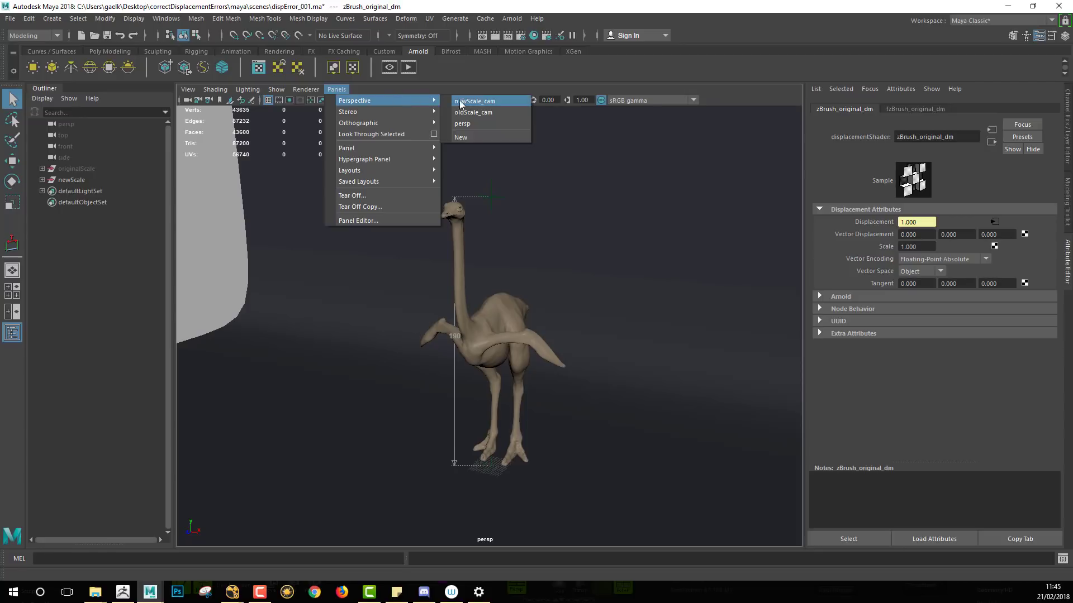
left_click(492, 101)
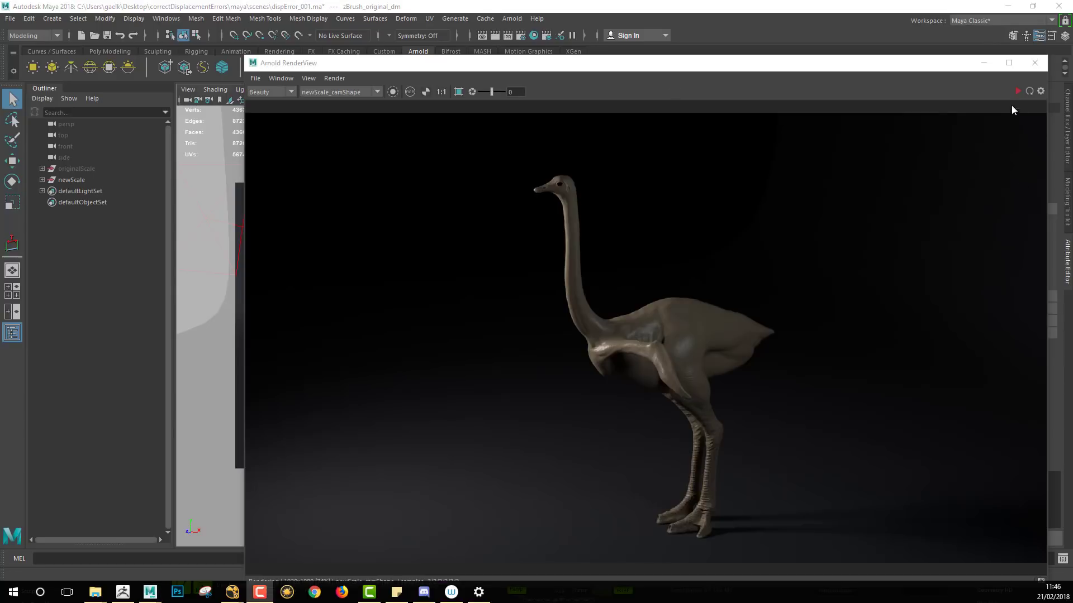
left_click(1016, 91)
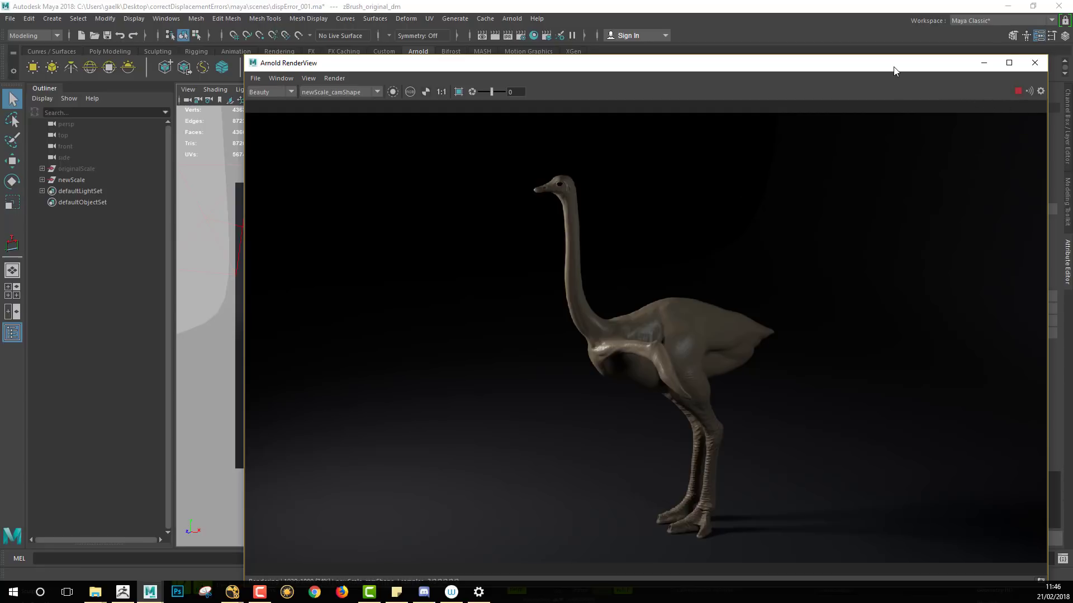
left_click_drag(893, 70, 849, 65)
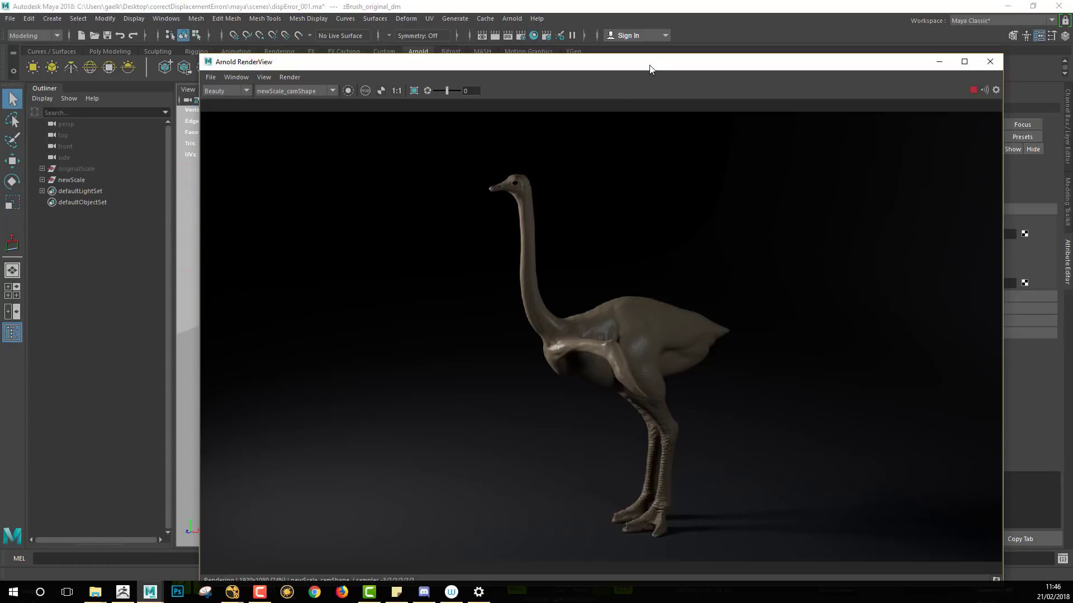
left_click_drag(651, 65, 655, 65)
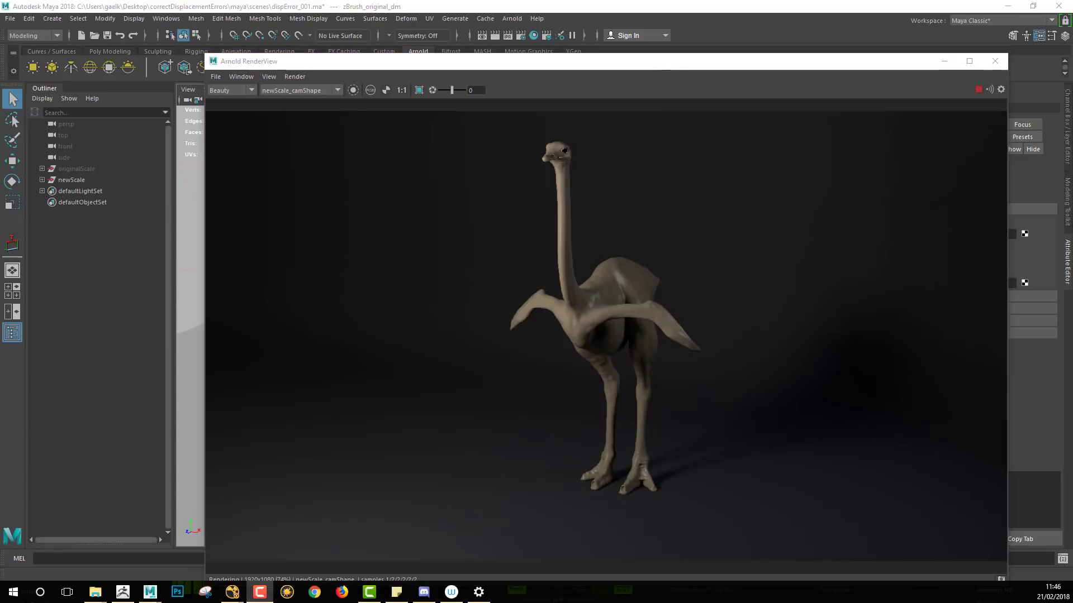
Step: Examine the displacement detail on the ostrich's body, legs and feet in the Arnold render
right_click_drag(669, 327, 785, 333, "alt")
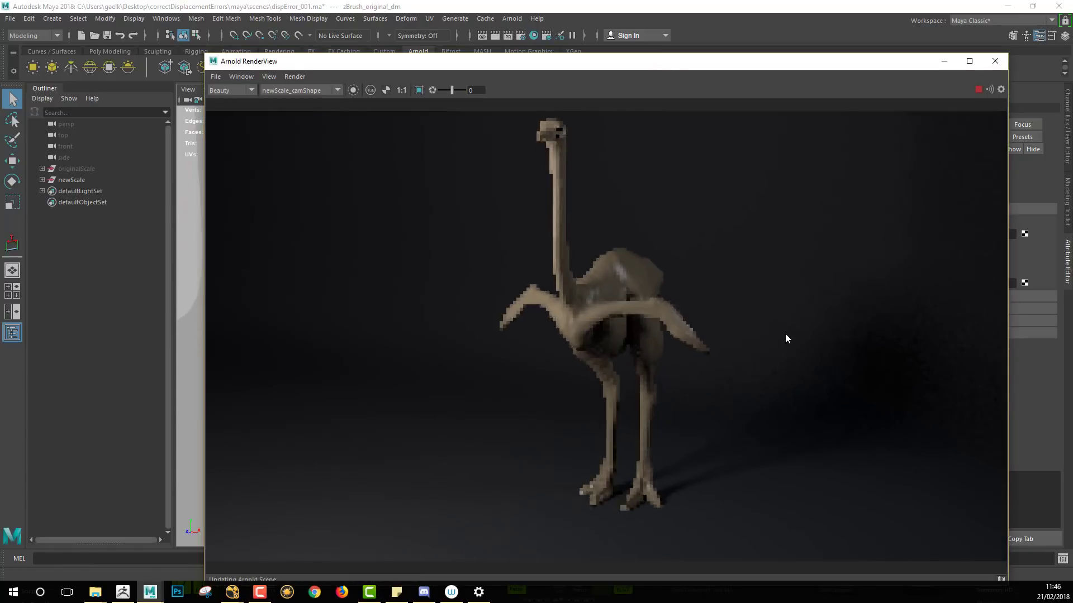
right_click_drag(577, 302, 1041, 404, "alt")
right_click_drag(564, 282, 853, 341, "alt")
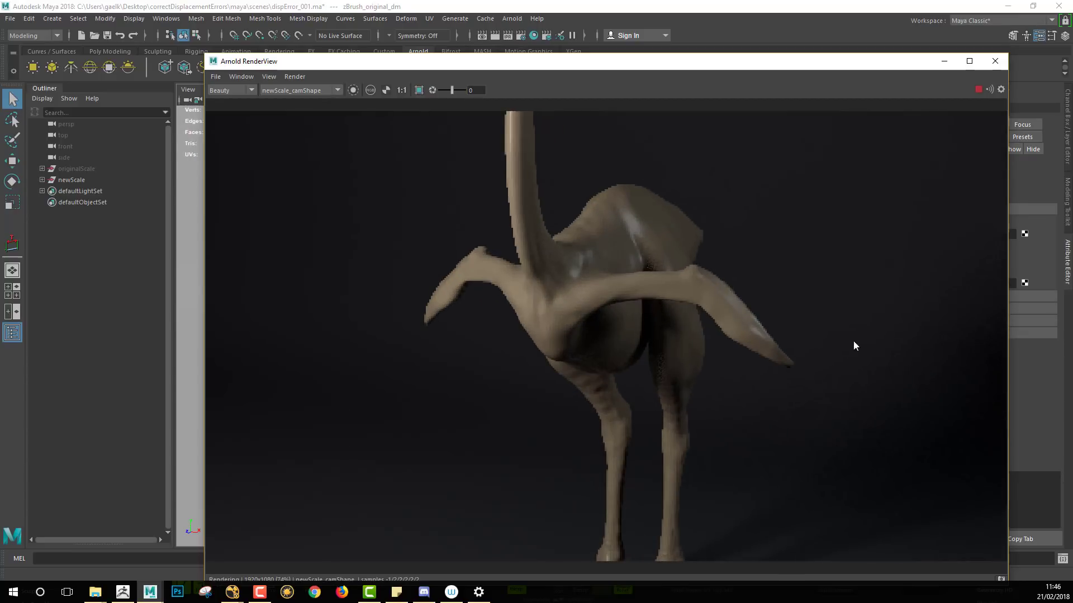
left_click_drag(722, 329, 693, 367, "alt")
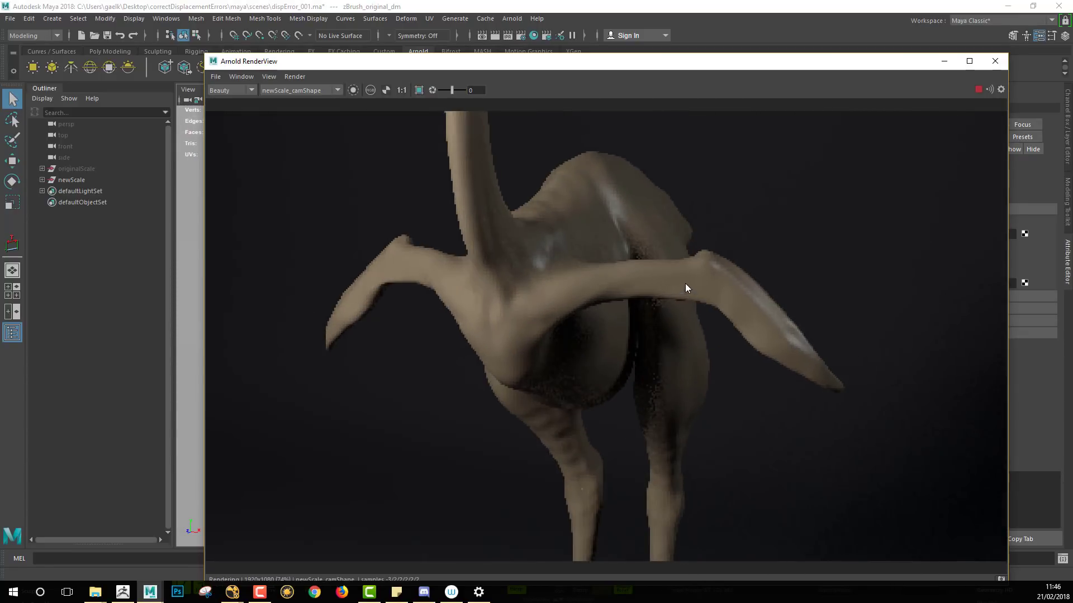
middle_click_drag(685, 283, 656, 142, "alt")
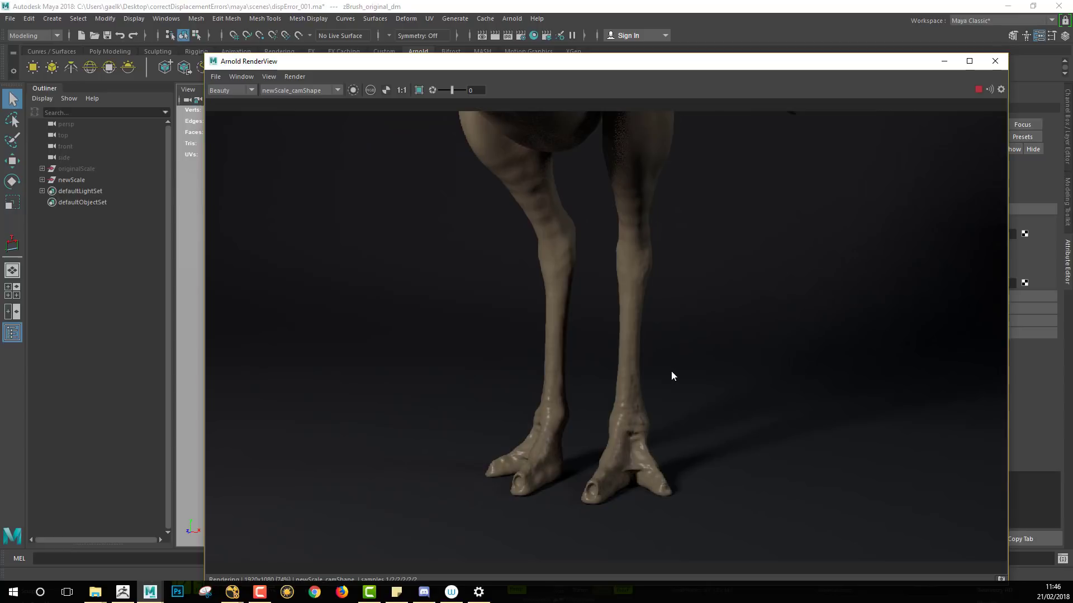
scroll(673, 374, "up", 5)
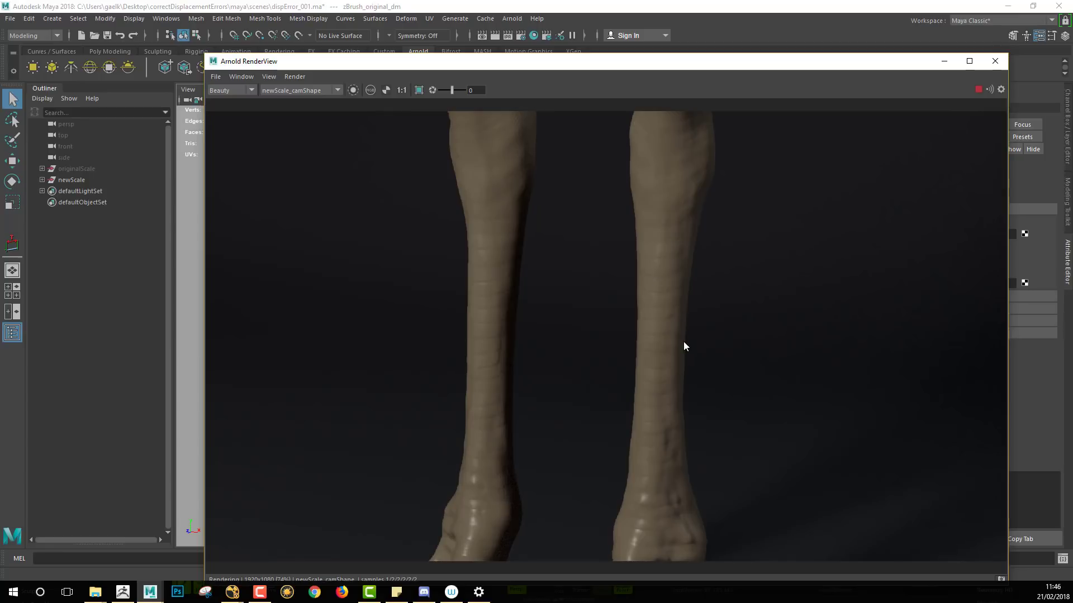
middle_click_drag(679, 287, 672, 233, "alt")
middle_click_drag(673, 358, 696, 186, "alt")
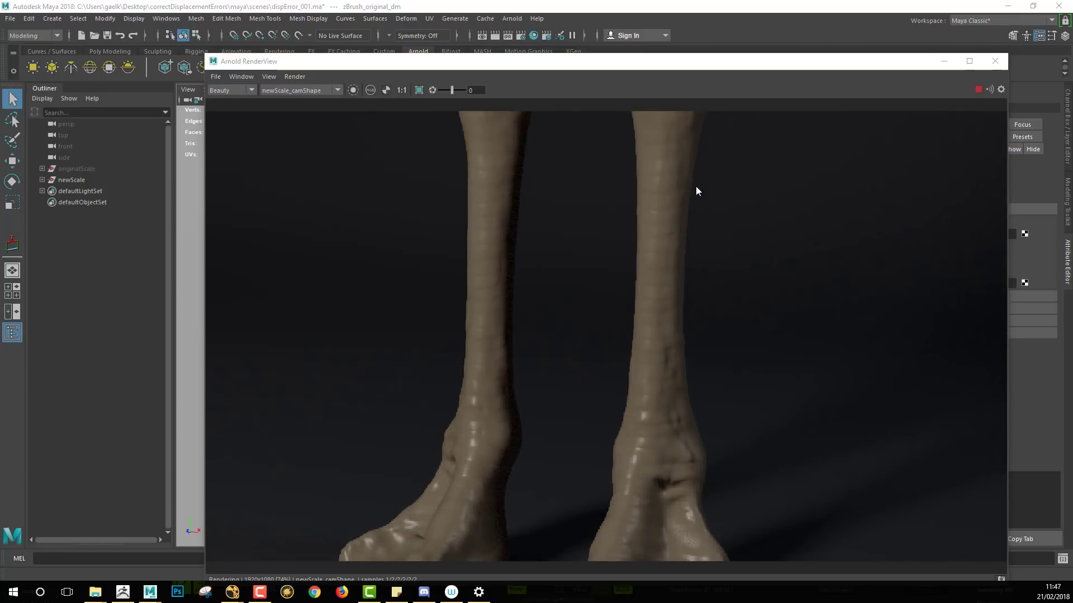
Step: Switch to Nuke, dismiss the Frame Server prompt and inspect the disp_1001 displacement map up close
key("alt+Tab")
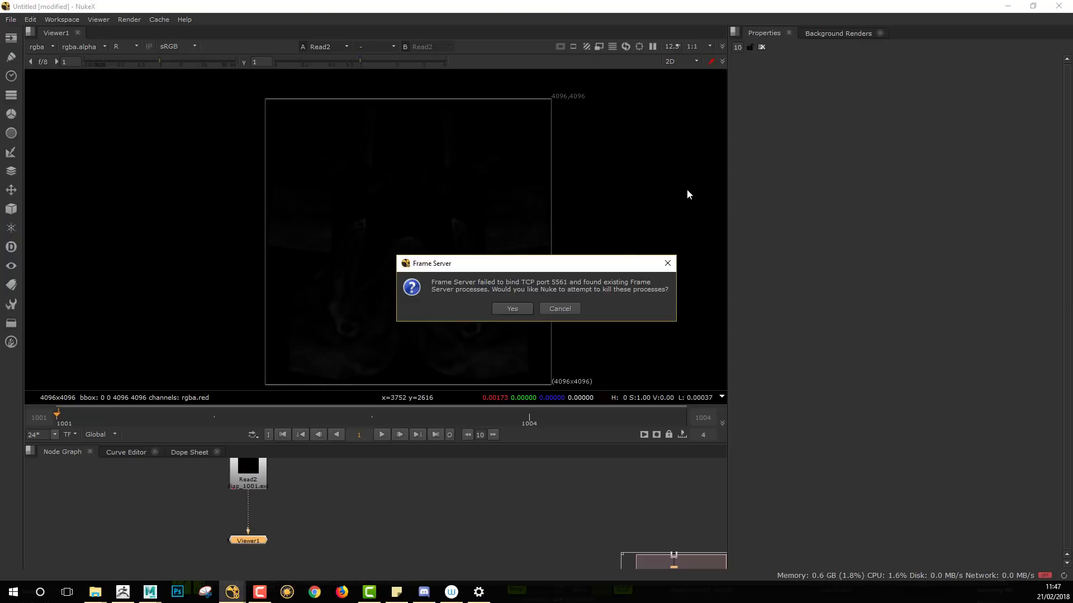
left_click(571, 307)
left_click(559, 309)
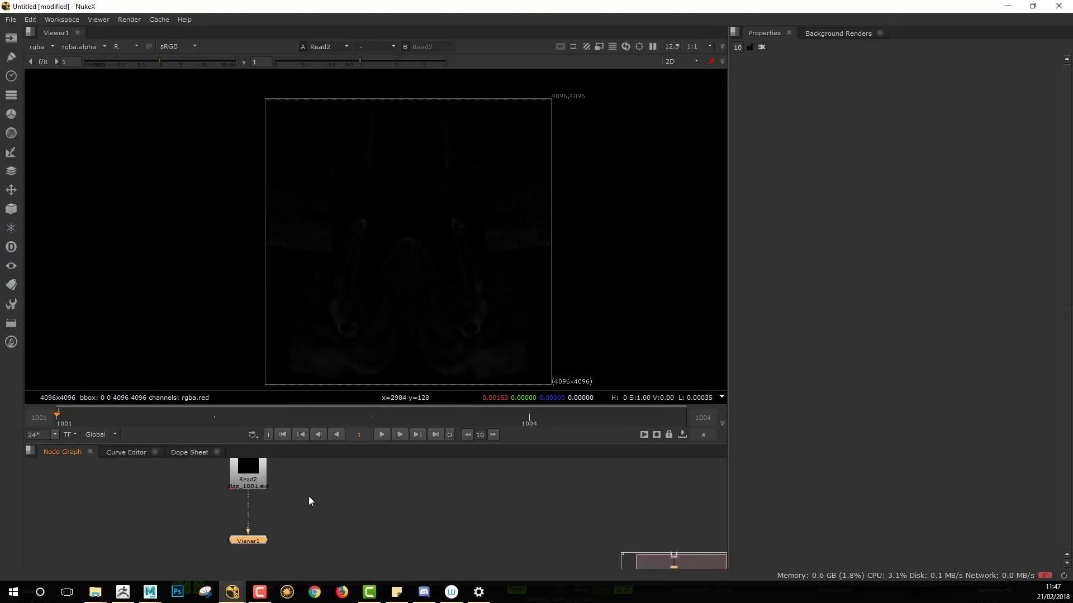
middle_click_drag(326, 495, 288, 513)
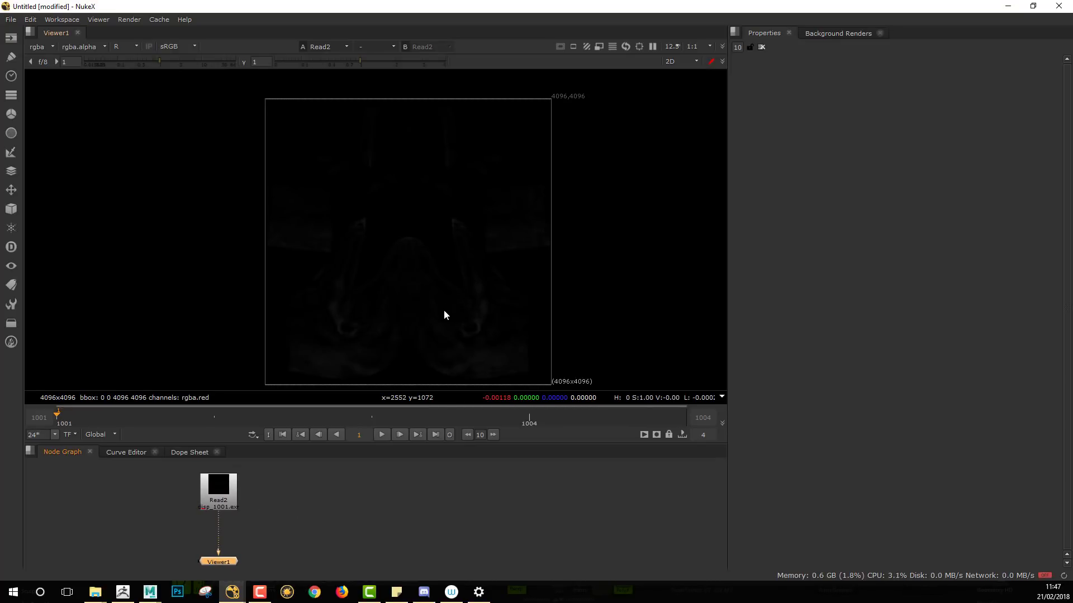
scroll(444, 309, "up", 2)
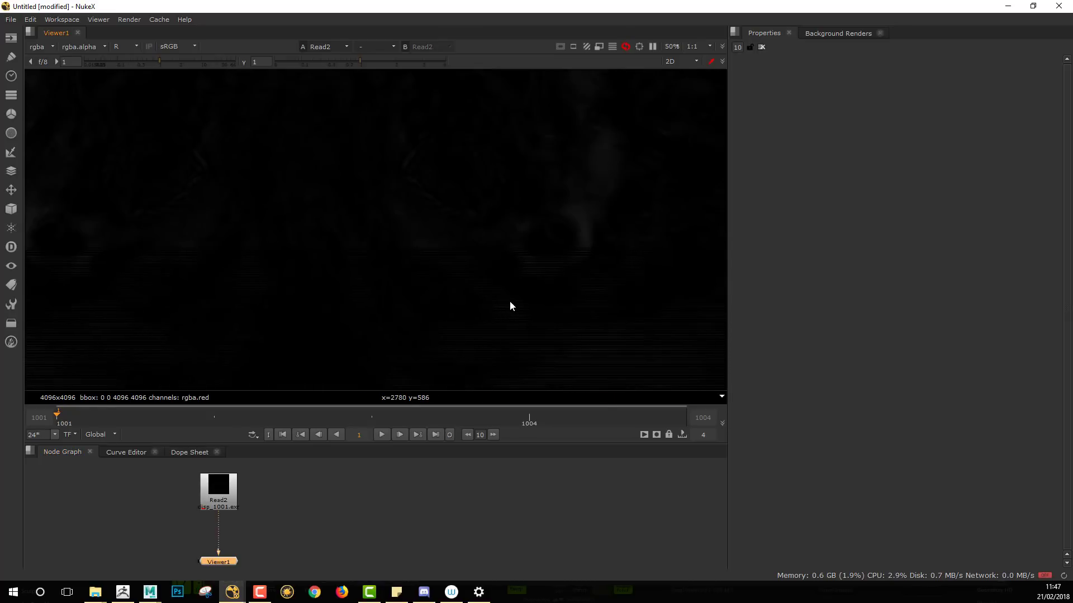
Step: Return to Maya, close the Arnold RenderView and show the whole ostrich in the perspective view
key("alt+Tab")
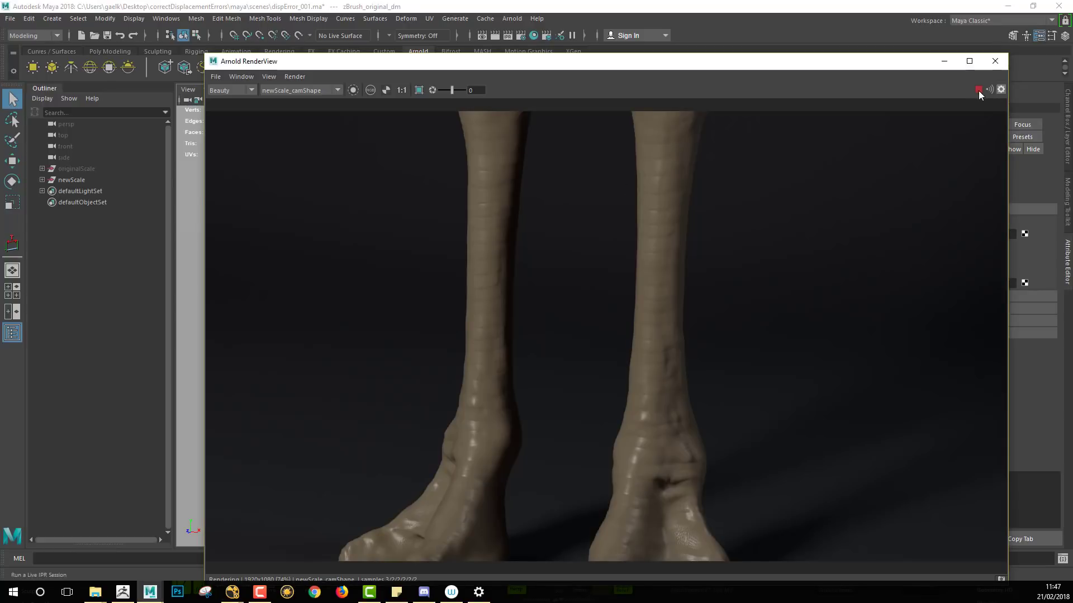
left_click(994, 60)
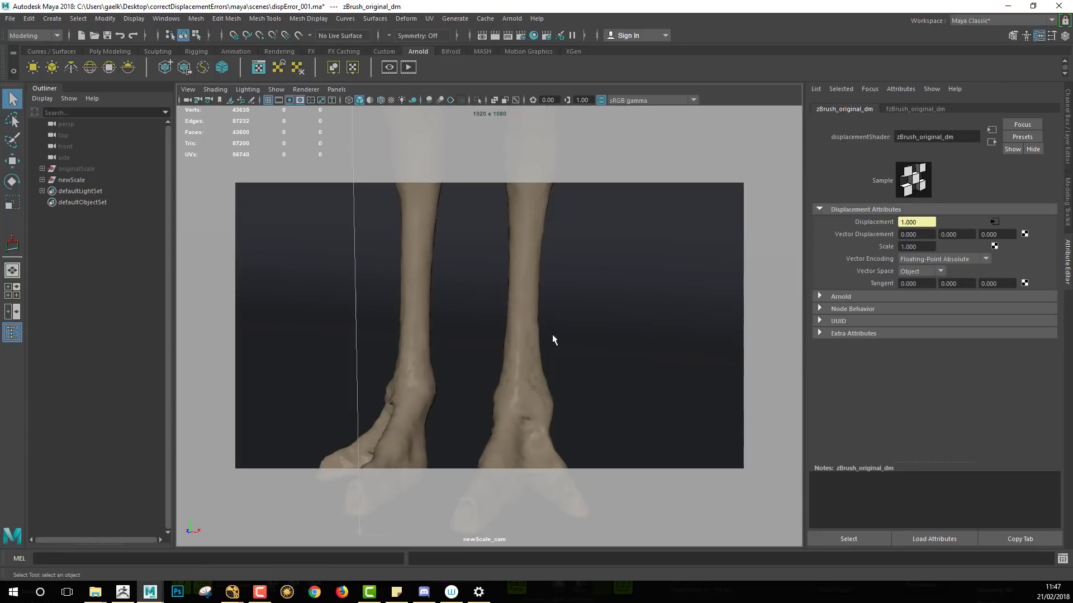
key("space")
left_click_drag(537, 344, 539, 279)
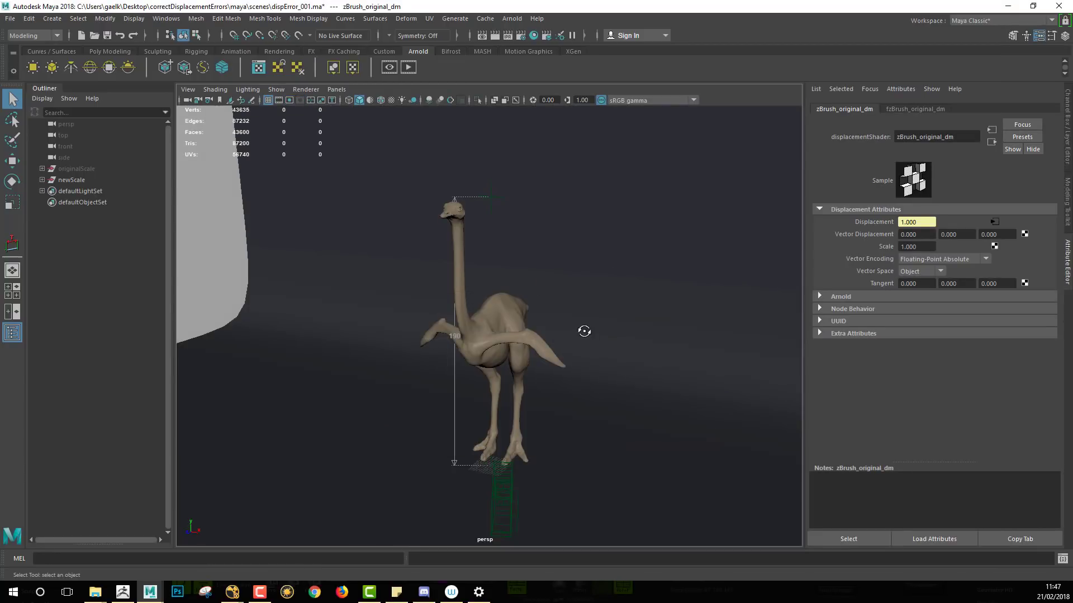
left_click_drag(584, 331, 541, 331, "alt")
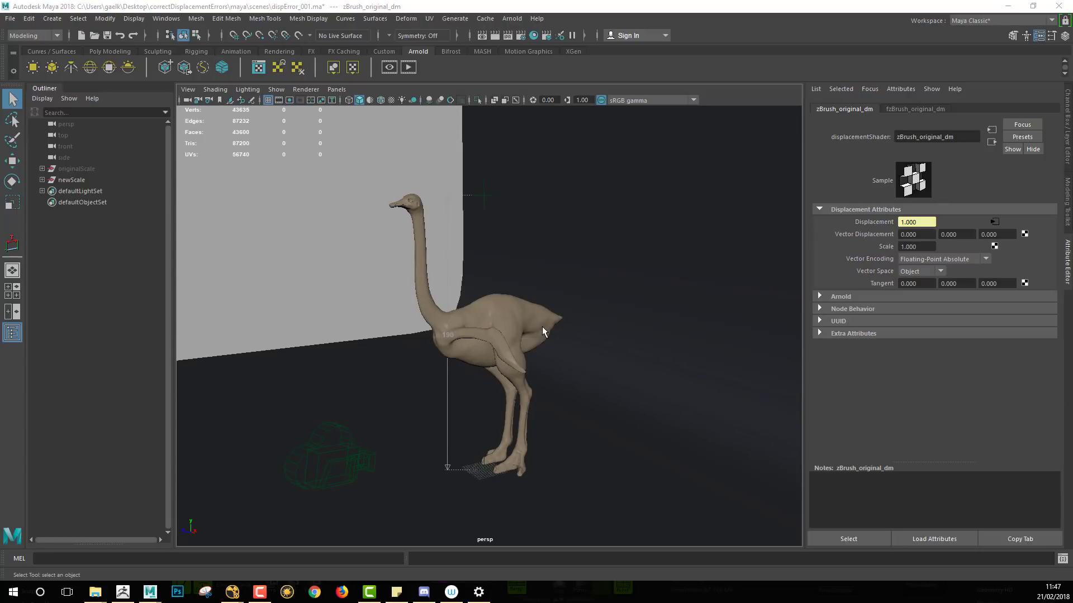
Step: Switch to ZBrush, turn on the polyframe display and select the body_LD_001 subtool
key("alt+Tab")
mouse_move(674, 373)
left_mouse_down()
mouse_move(708, 381)
mouse_move(670, 378)
left_mouse_up()
mouse_move(669, 377)
right_mouse_down("ctrl")
mouse_move(691, 385)
mouse_move(654, 373)
mouse_move(707, 424)
mouse_move(692, 371)
mouse_move(717, 386)
mouse_move(749, 335)
mouse_move(781, 438)
right_mouse_up("ctrl")
key("shift+f")
left_click(1014, 204)
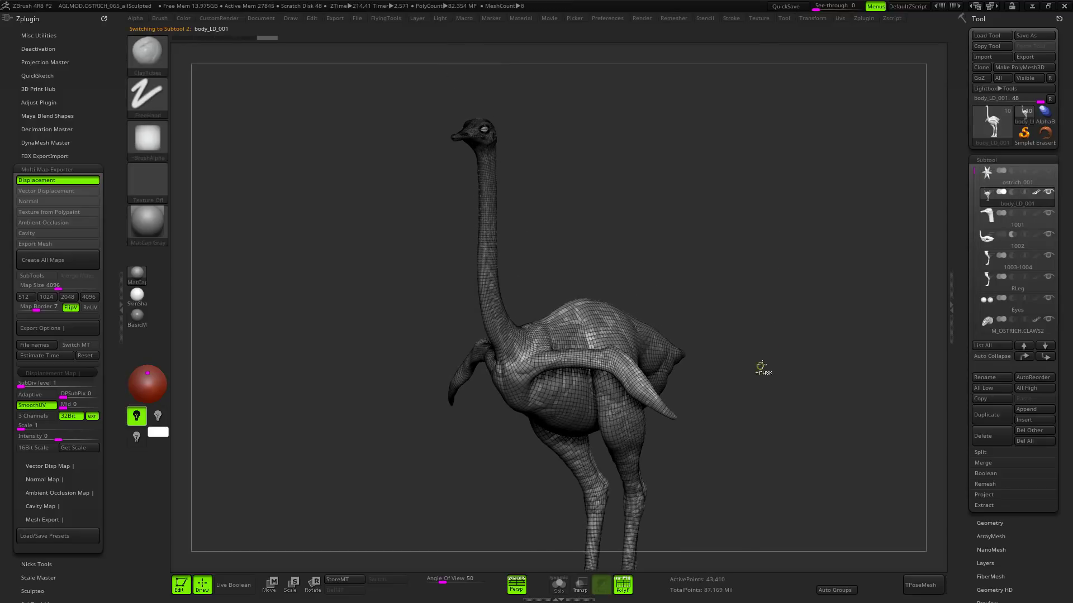
Step: Isolate the body_LD_001 subtool with Solo and frame the whole ostrich with its wireframe displayed
right_click_drag(759, 368, 706, 354, "ctrl")
key("shift+s")
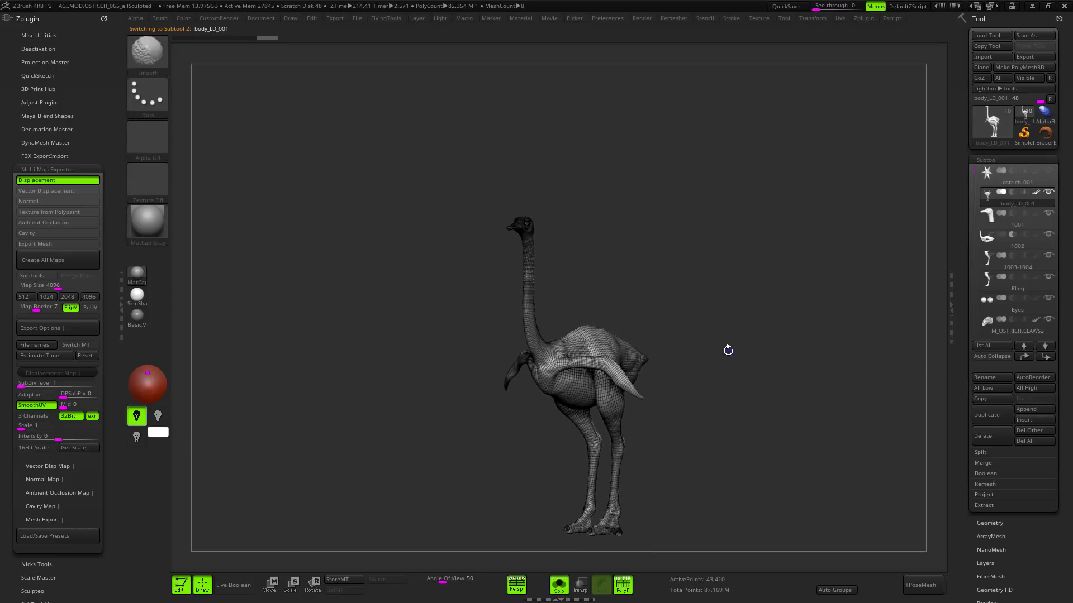
right_click_drag(559, 263, 671, 282, "ctrl")
key("shift+f")
key("shift+f")
key("f")
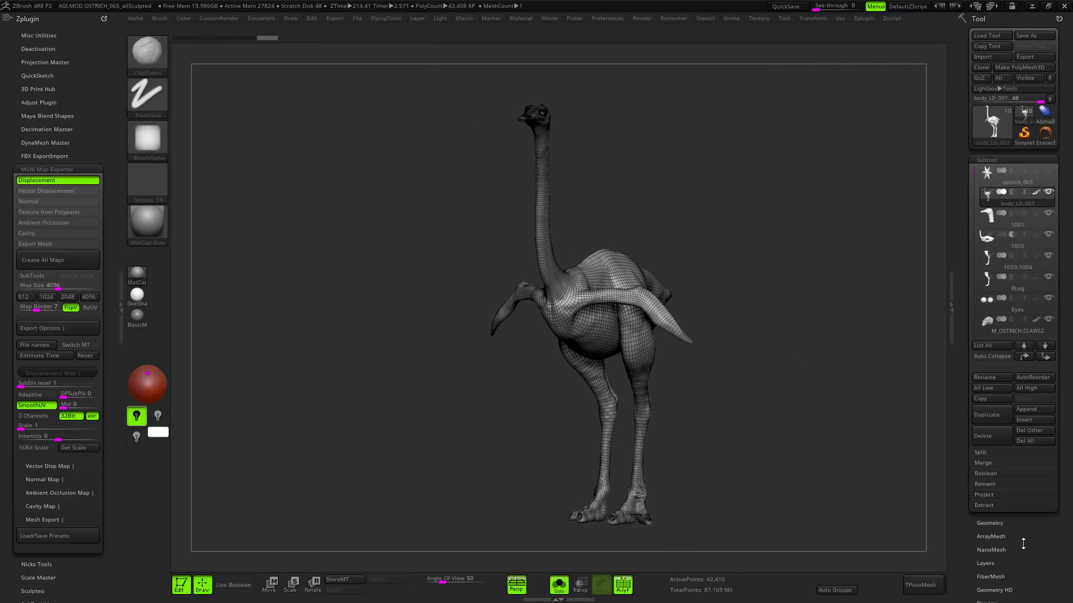
Step: Open the Export settings of the body_LD_001 tool, check its scale and offsets, and turn off the Grp option
left_click_drag(1023, 543, 998, 425)
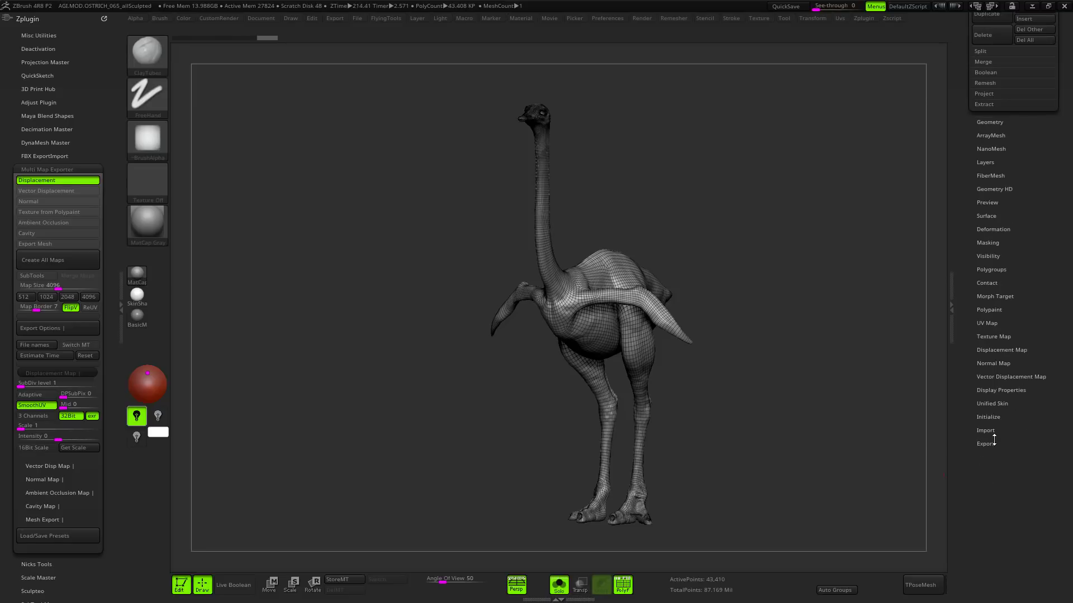
left_click(994, 440)
scroll(984, 313, "up", 9)
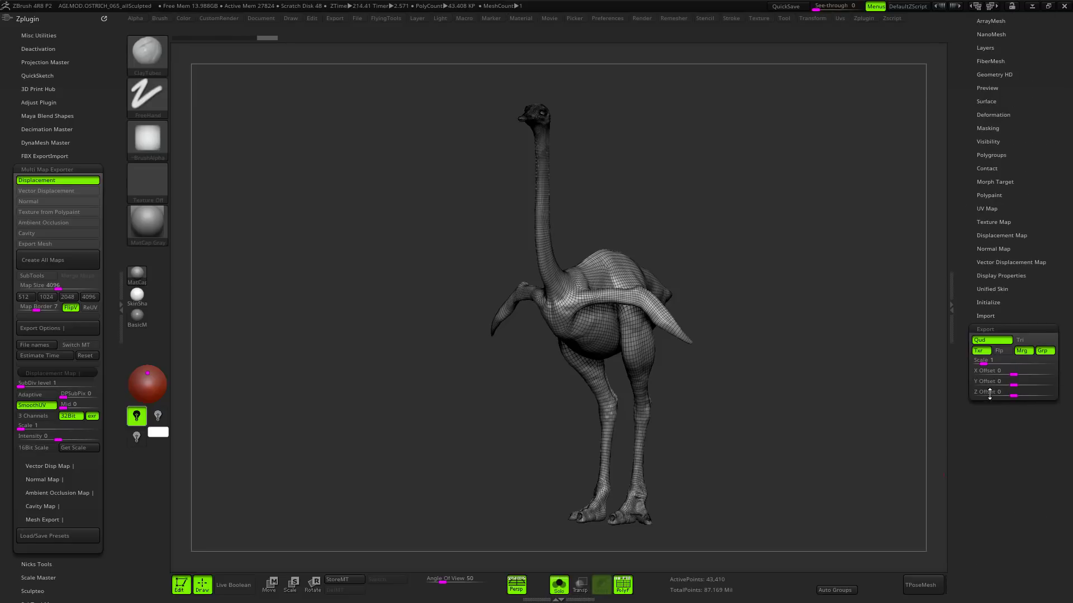
scroll(1018, 290, "up", 1)
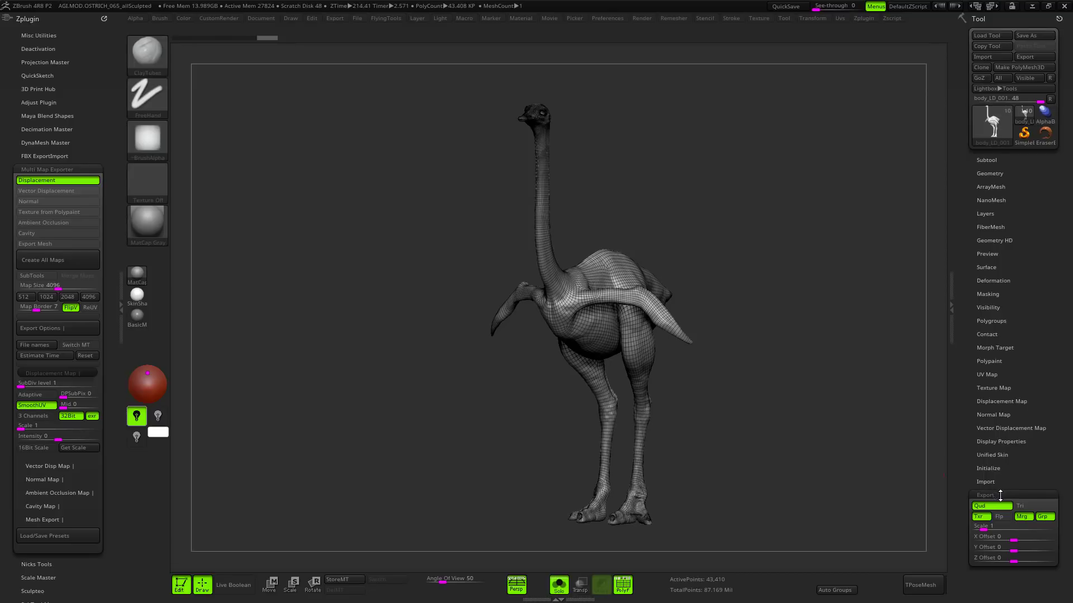
left_click(991, 529)
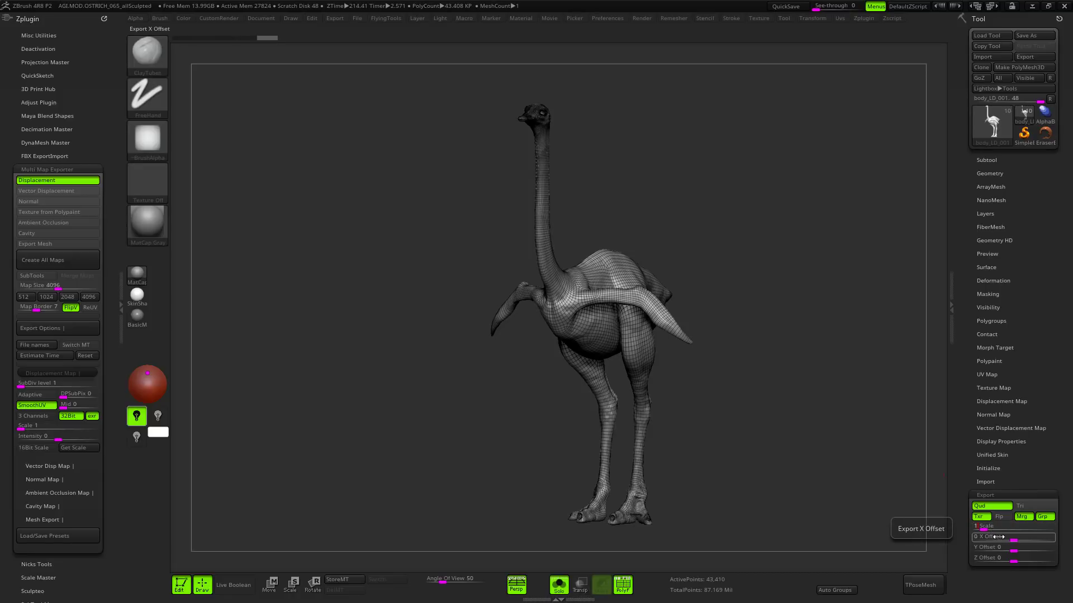
left_click(1002, 538)
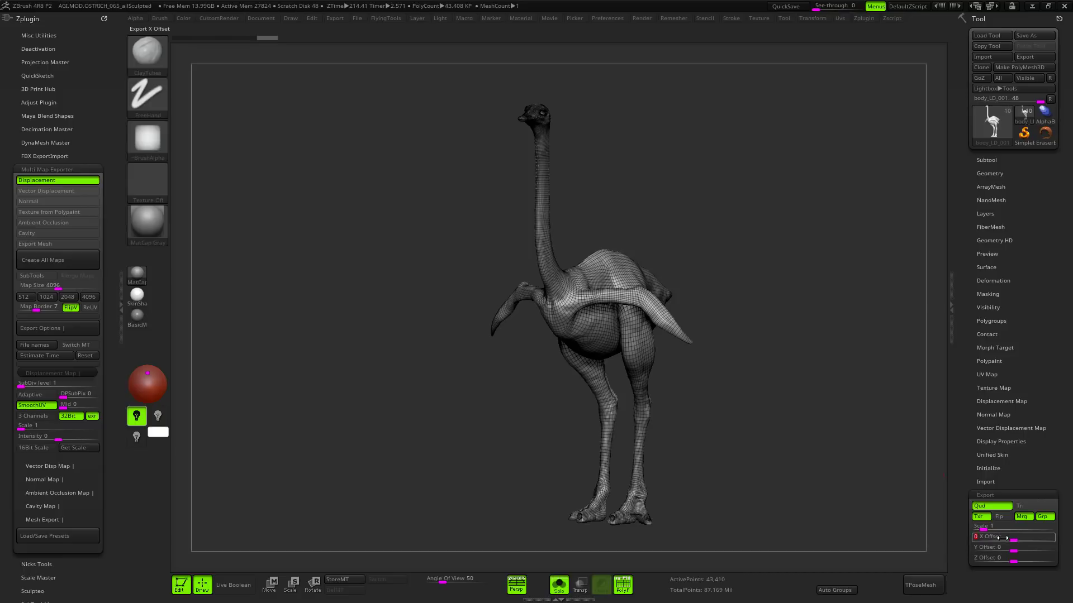
left_click(1045, 517)
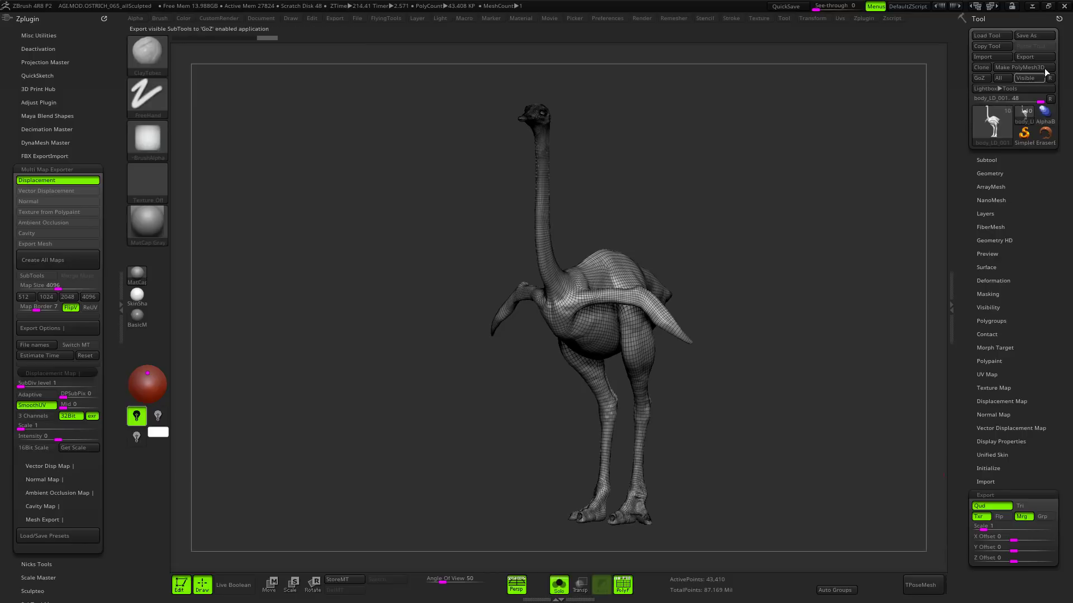
Step: Export the isolated body mesh as an OBJ named body_oldScale in the maya scenes folder
left_click(1034, 57)
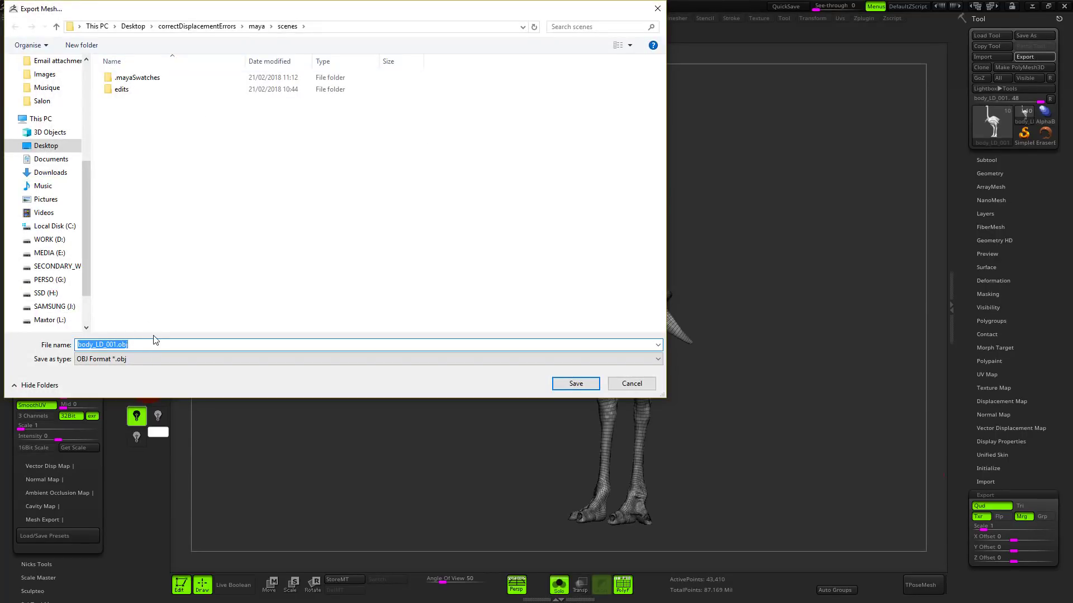
key("Left")
key("Left")
key("BackSpace")
key("BackSpace")
key("BackSpace")
key("BackSpace")
type("old")
key("Return")
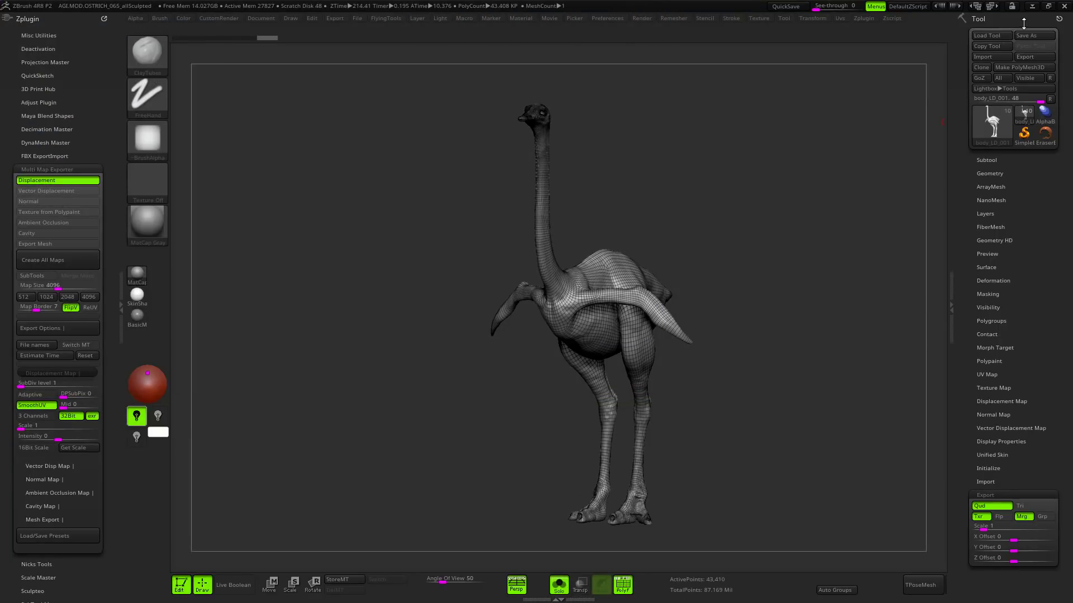
Step: Switch to Maya, open the Import dialog and move it over the ostrich viewport
left_click(1032, 6)
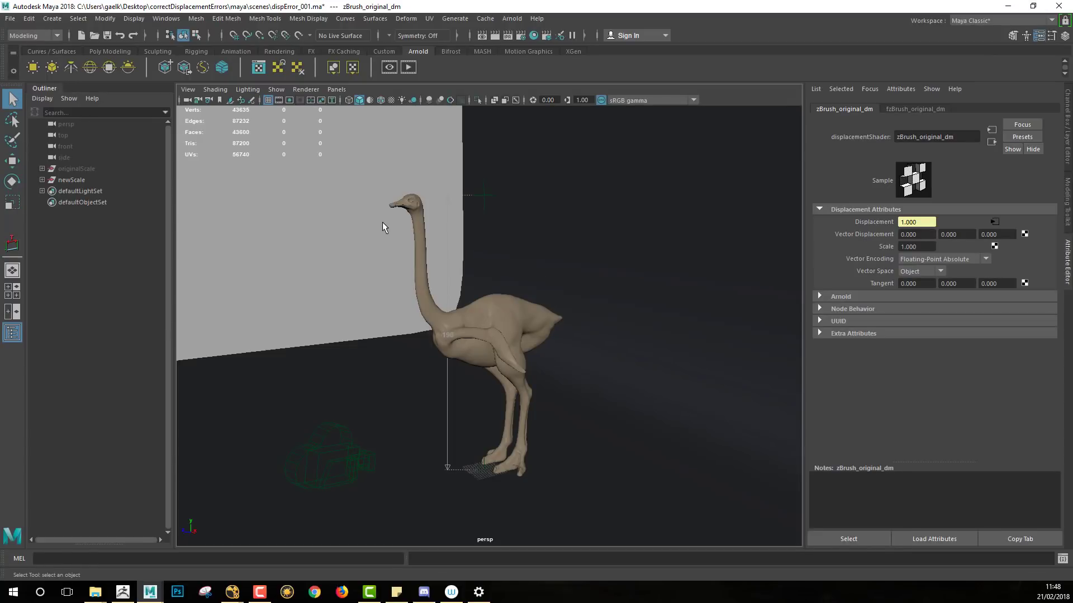
left_click_drag(382, 222, 335, 234, "alt")
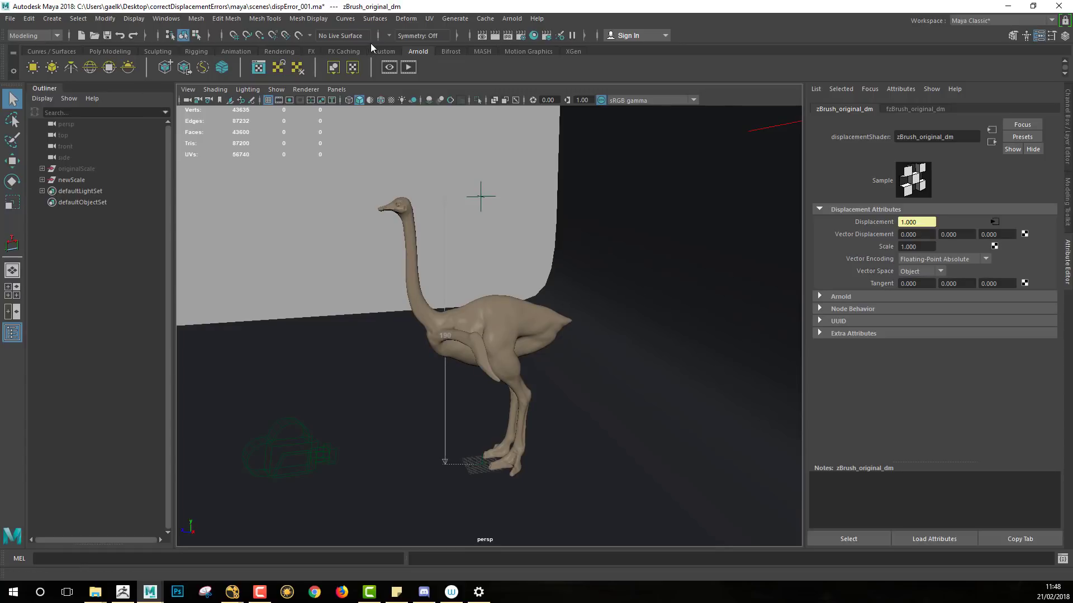
left_click(383, 51)
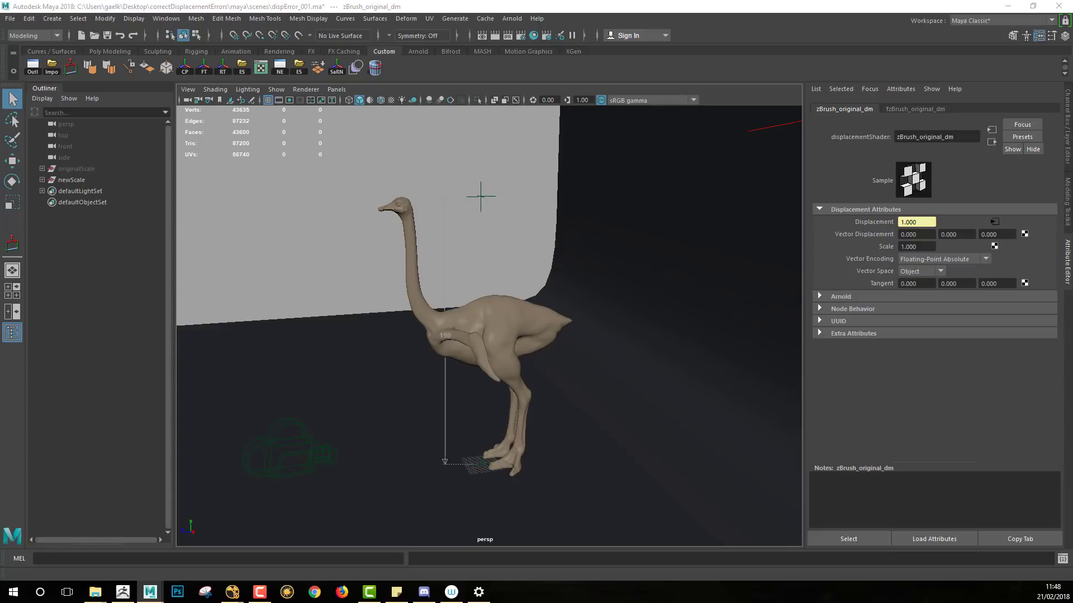
left_click_drag(615, 1, 439, 167)
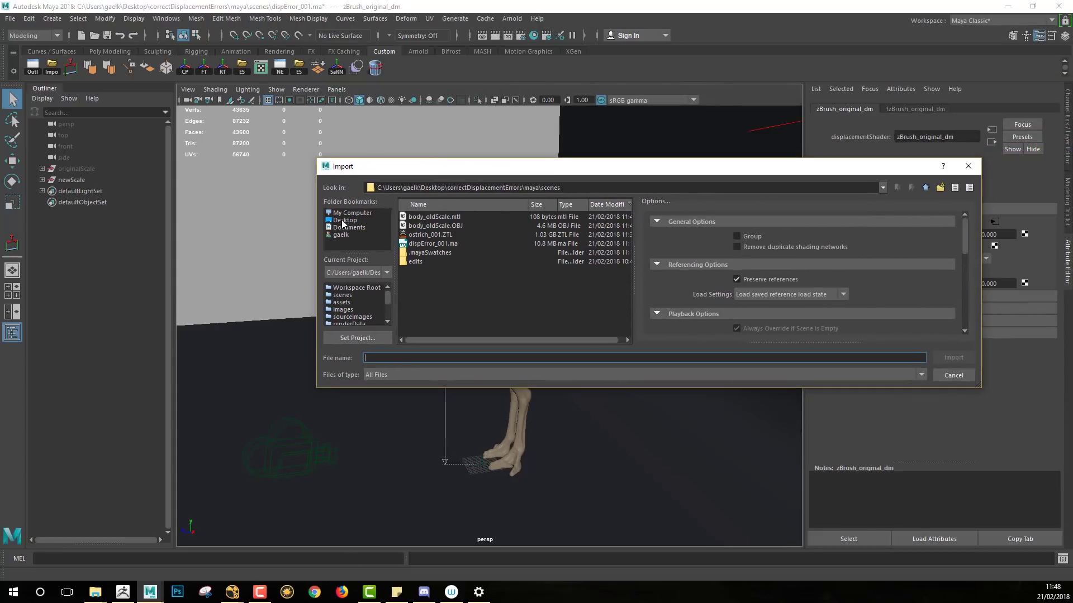
Step: Import body_oldScale.OBJ from the scenes folder of the correctDisplacementErrors maya project
left_click(343, 221)
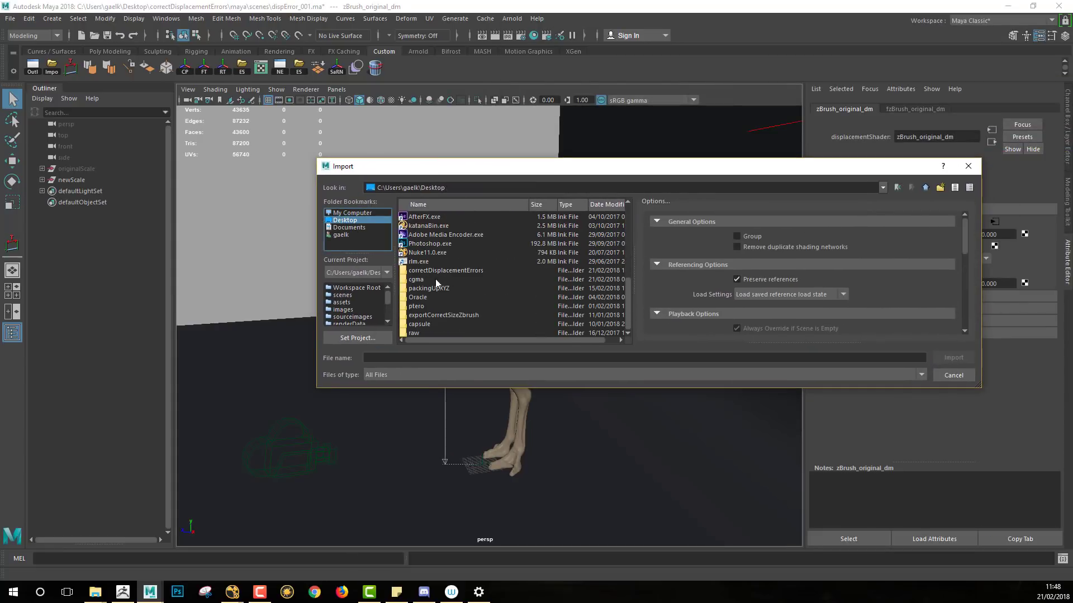
double_click(445, 271)
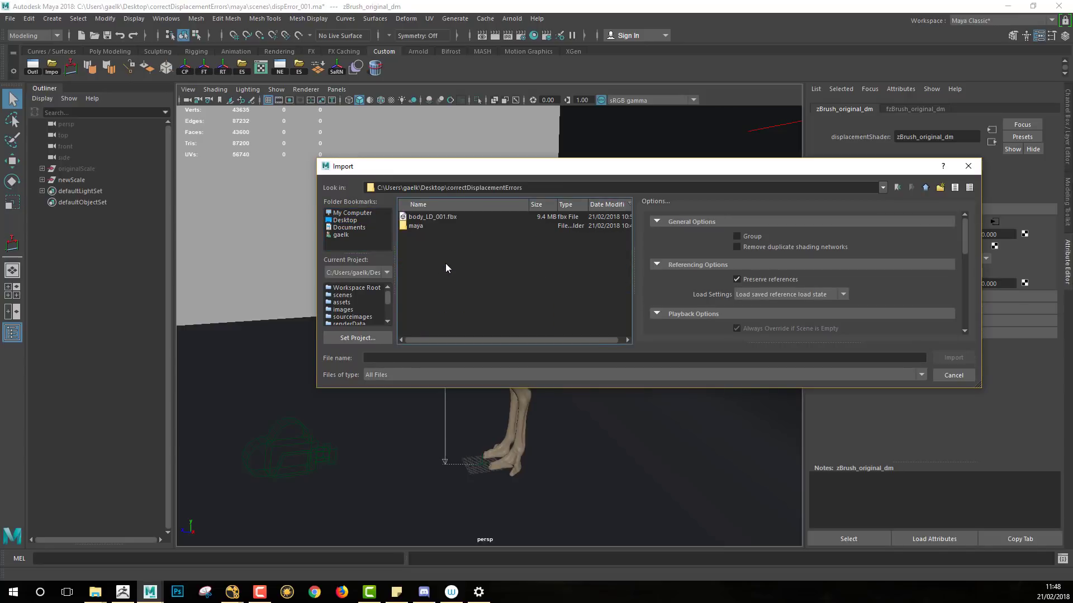
double_click(429, 224)
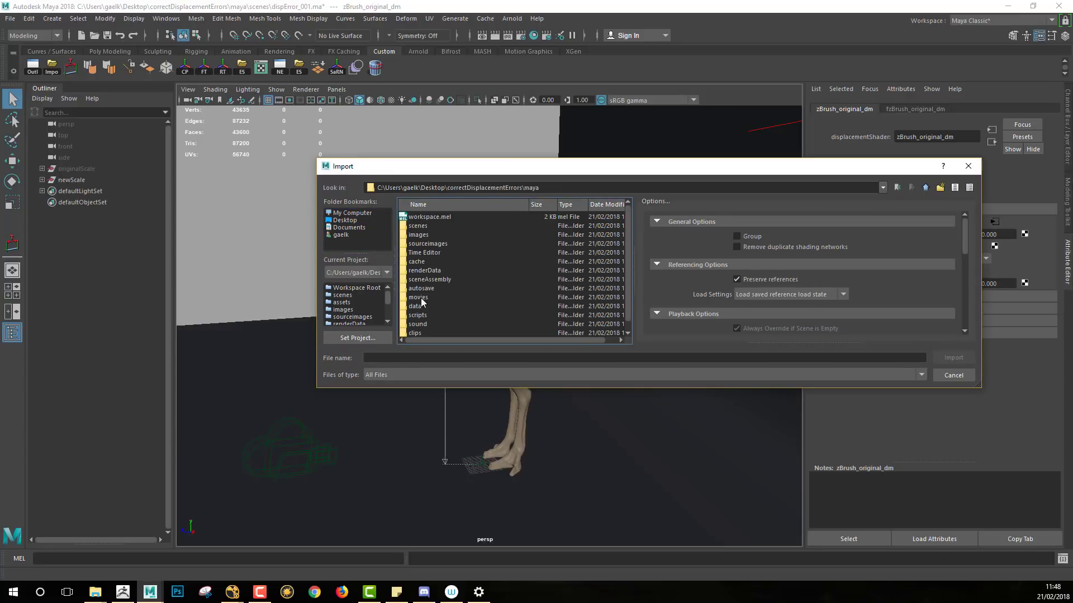
left_click(435, 262)
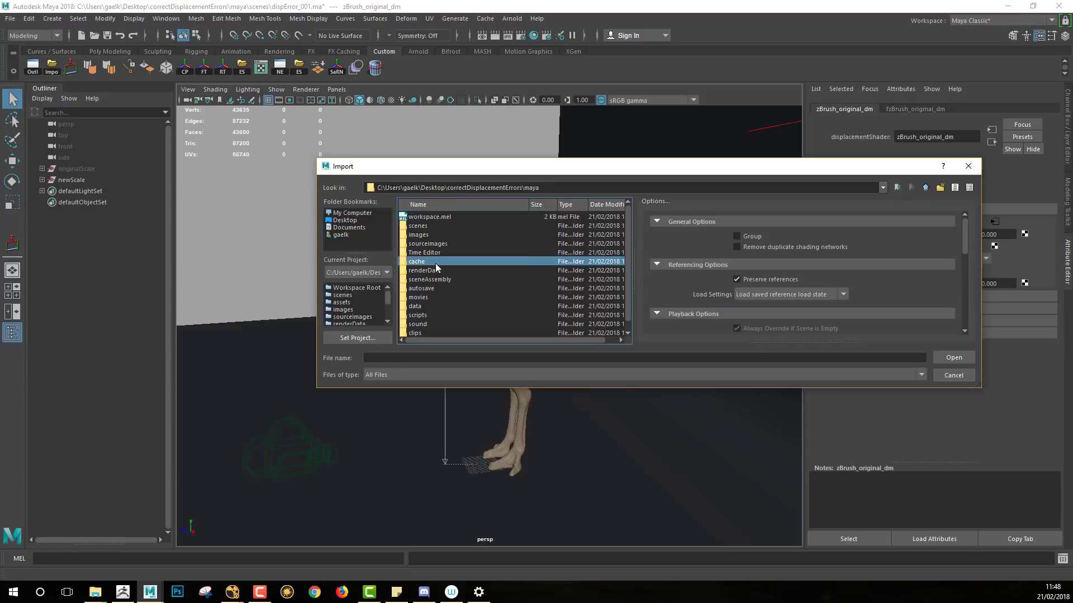
scroll(435, 263, "down", 1)
scroll(429, 238, "up", 1)
double_click(434, 227)
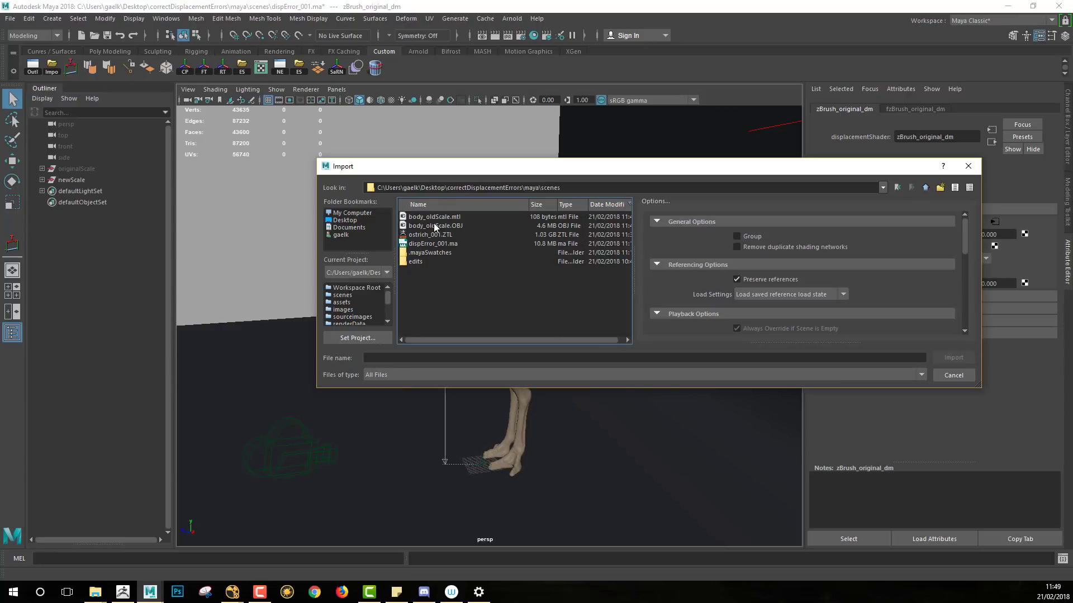
left_click(465, 226)
key("Return")
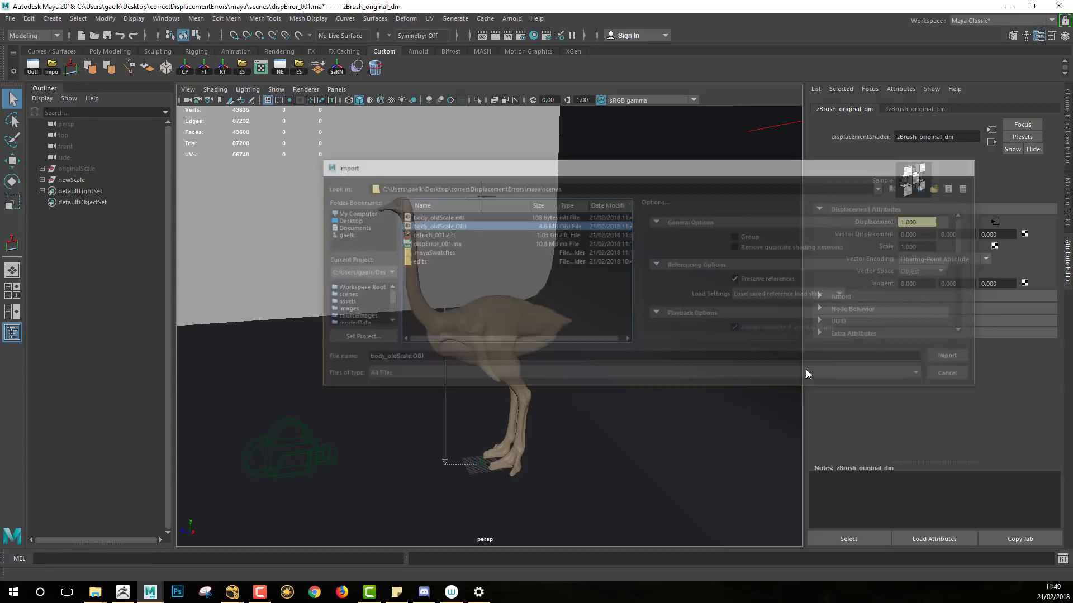
Step: Compare the size of the imported old-scale ostrich with the large new-scale ostrich from several angles in the perspective view
left_click_drag(531, 407, 514, 403, "alt")
middle_click_drag(517, 414, 551, 329, "alt")
right_click_drag(505, 352, 623, 429, "alt")
middle_click_drag(534, 433, 481, 306, "alt")
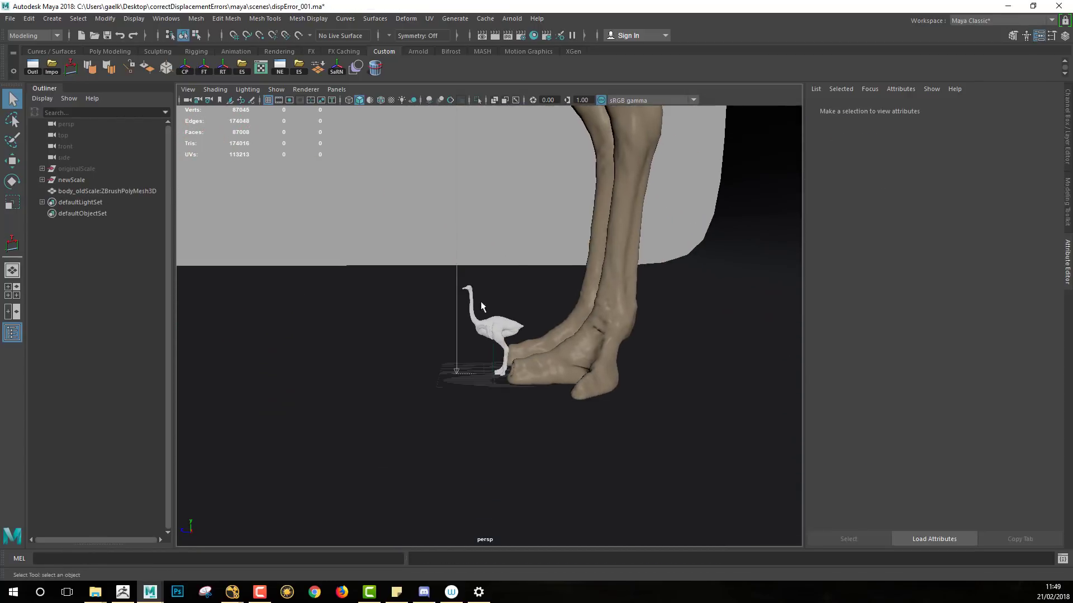
right_click_drag(481, 306, 542, 337, "alt")
middle_click_drag(541, 337, 536, 390, "alt")
right_click_drag(421, 347, 369, 341, "alt")
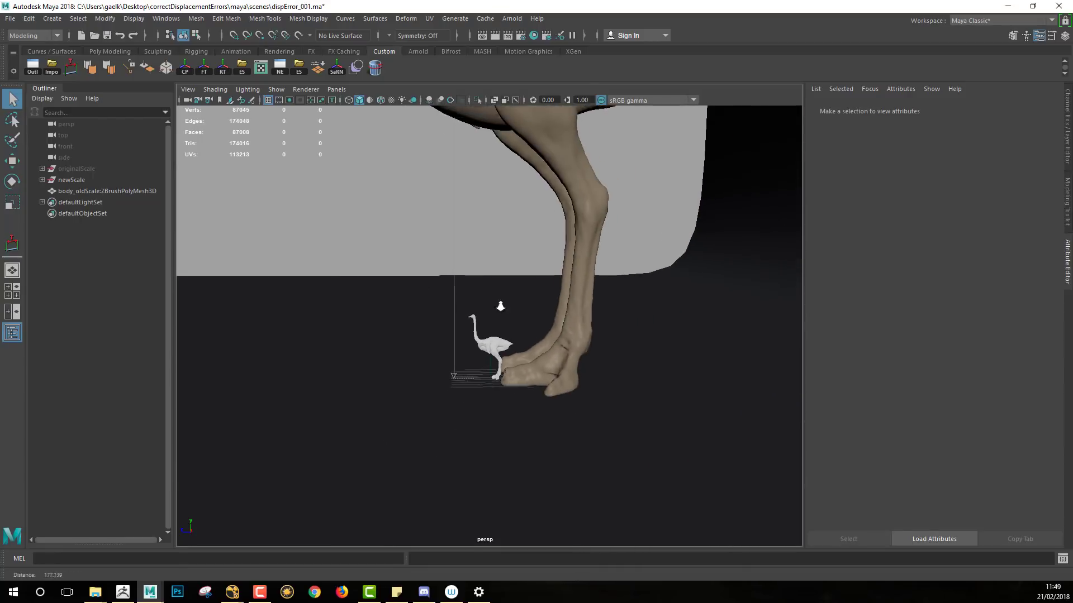
right_click_drag(501, 307, 455, 303, "alt")
left_click_drag(455, 303, 545, 388, "alt")
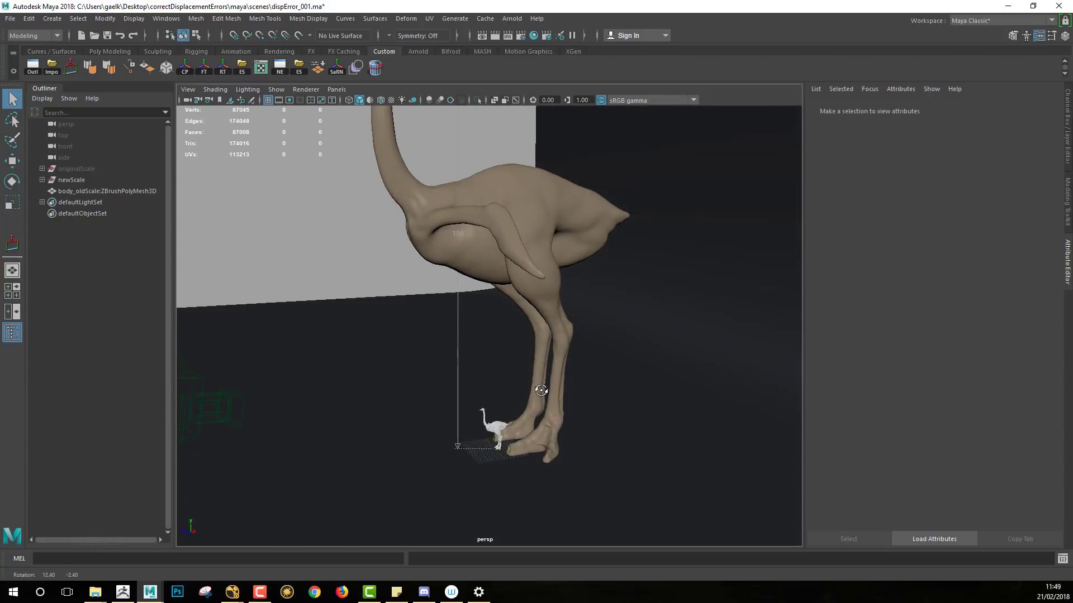
right_click_drag(546, 388, 397, 376, "alt")
left_click_drag(398, 376, 495, 357, "alt")
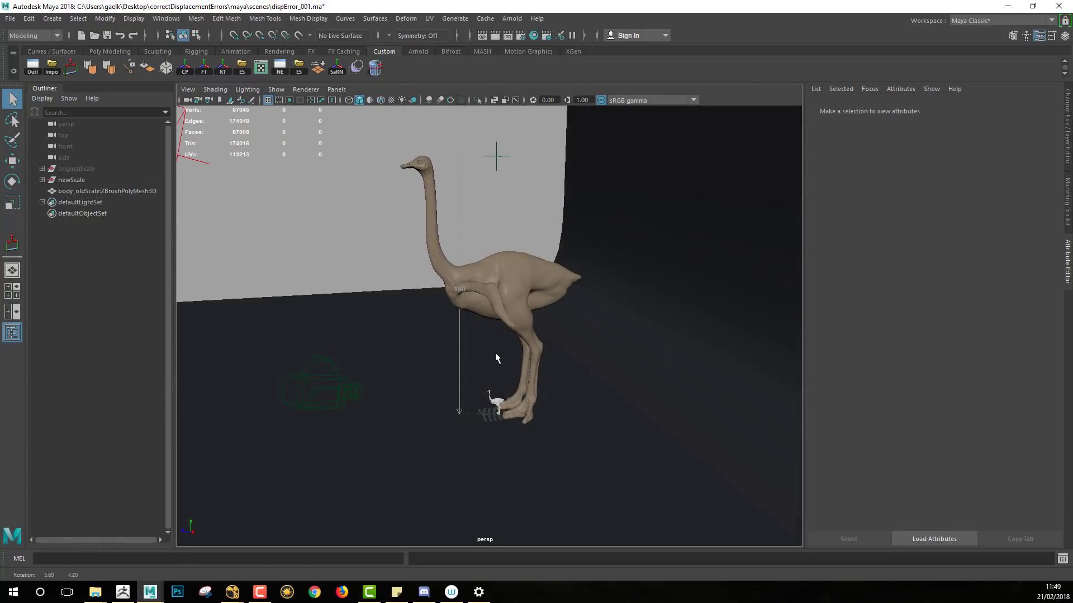
right_click_drag(496, 357, 653, 386, "alt")
middle_click_drag(560, 370, 591, 383, "alt")
mouse_move(576, 383)
left_mouse_down("alt")
mouse_move(537, 383)
mouse_move(573, 390)
left_mouse_up("alt")
Step: Change to the orthographic side view and frame both ostriches in full
key("space")
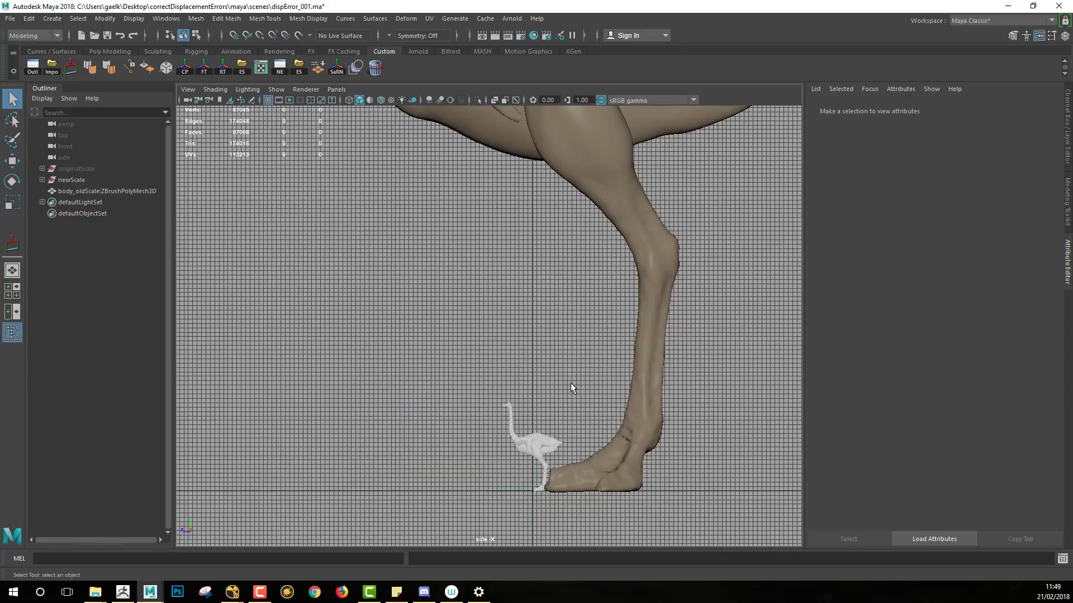
scroll(572, 388, "down", 8)
right_click_drag(588, 456, 361, 362, "alt")
middle_click_drag(517, 390, 493, 351, "alt")
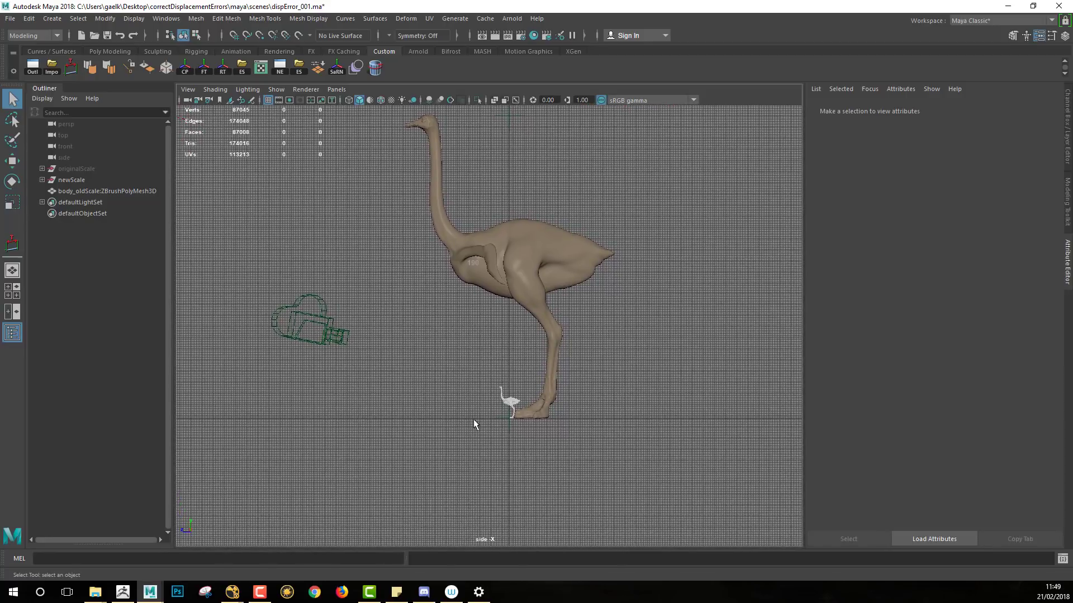
Step: Select the imported body_oldScale mesh, frame it beside the large foot and display its transform channels
left_click(510, 381)
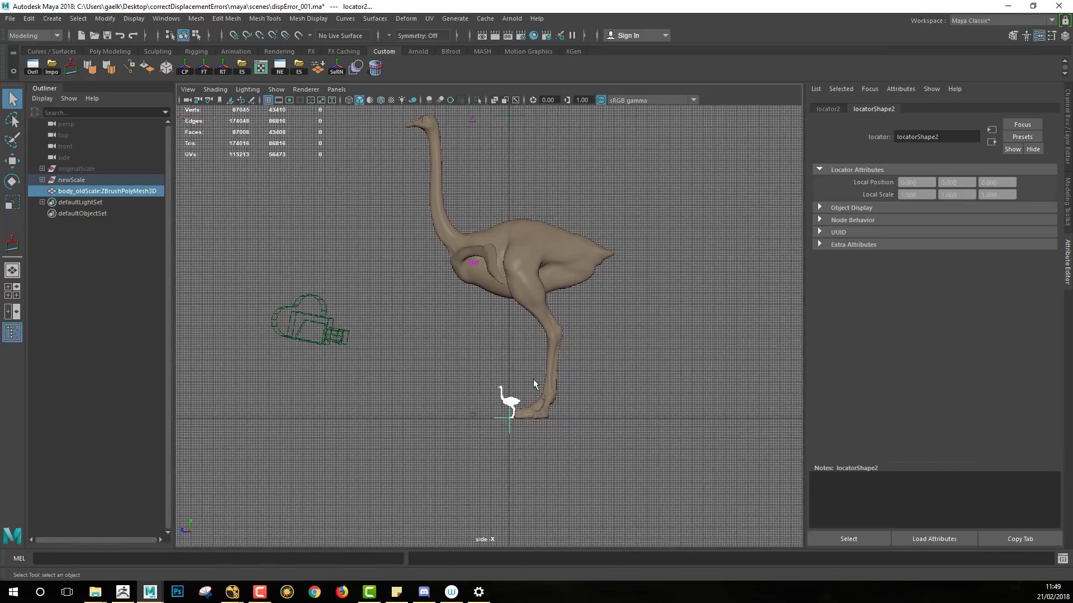
left_click(501, 397)
right_click_drag(453, 368, 690, 424, "alt")
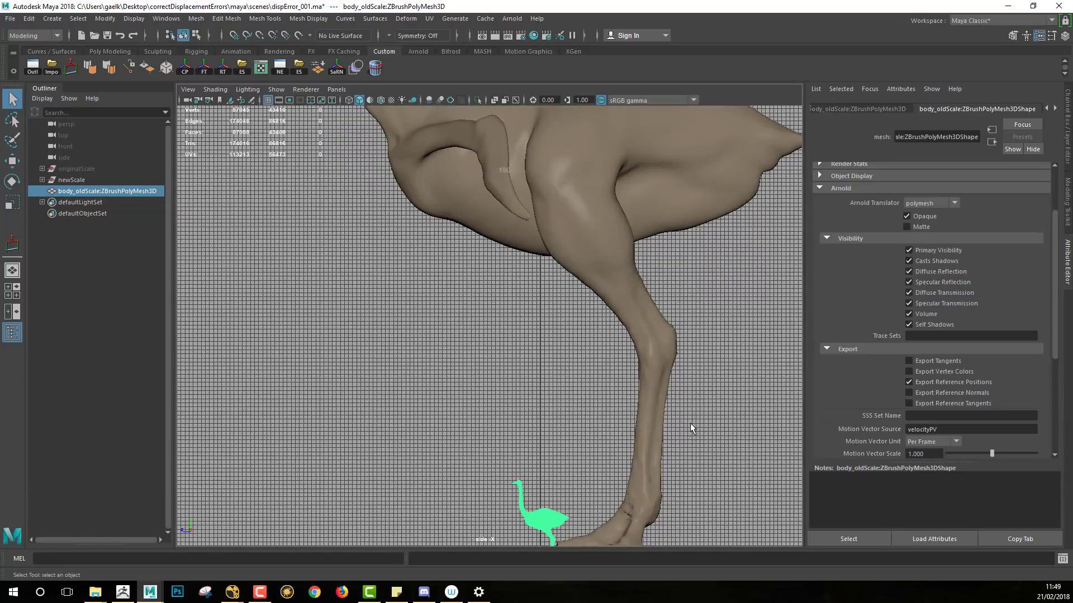
middle_click_drag(665, 377, 665, 212, "alt")
right_click_drag(630, 274, 773, 284, "alt")
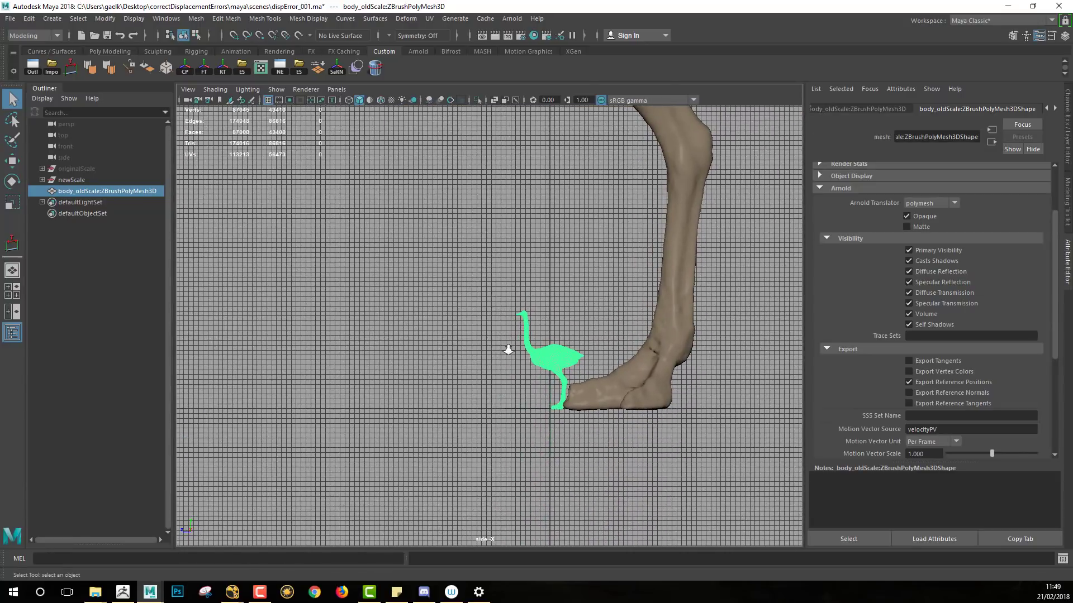
right_click_drag(508, 349, 545, 361, "alt")
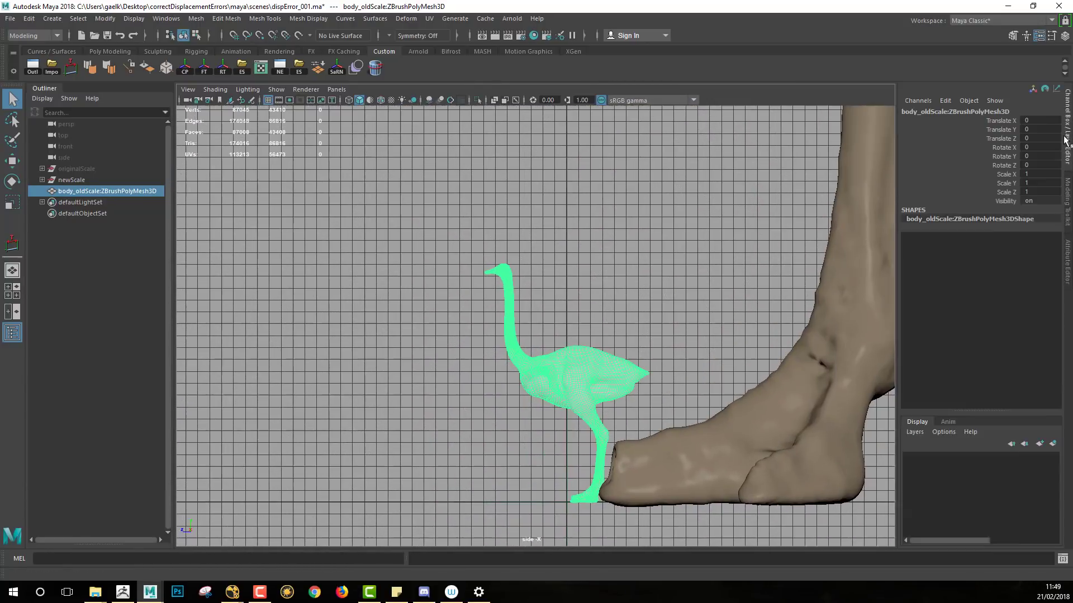
left_click(1067, 141)
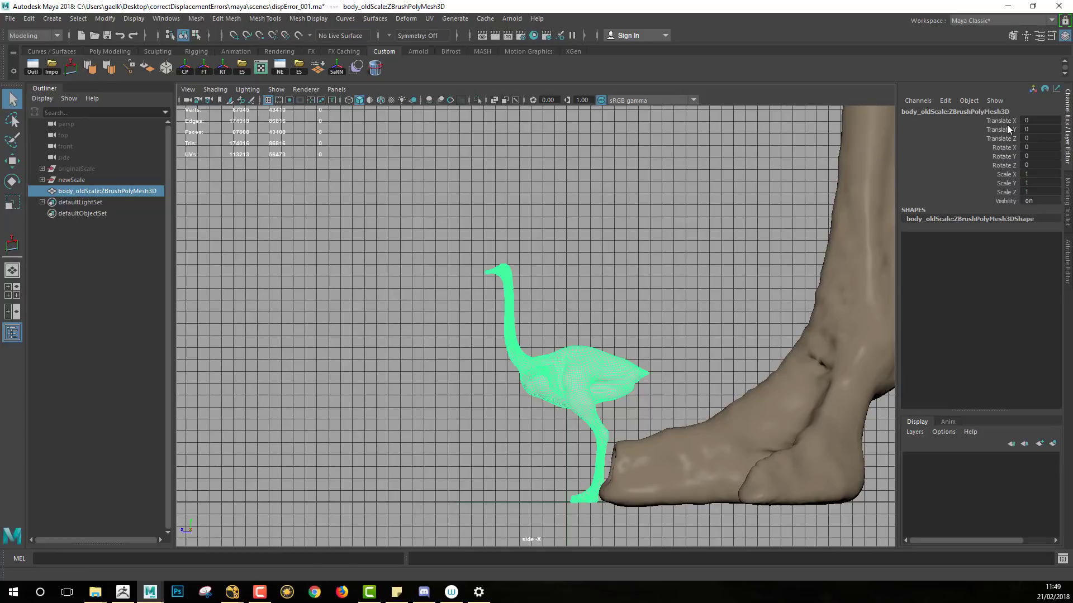
middle_click_drag(553, 362, 514, 313, "alt")
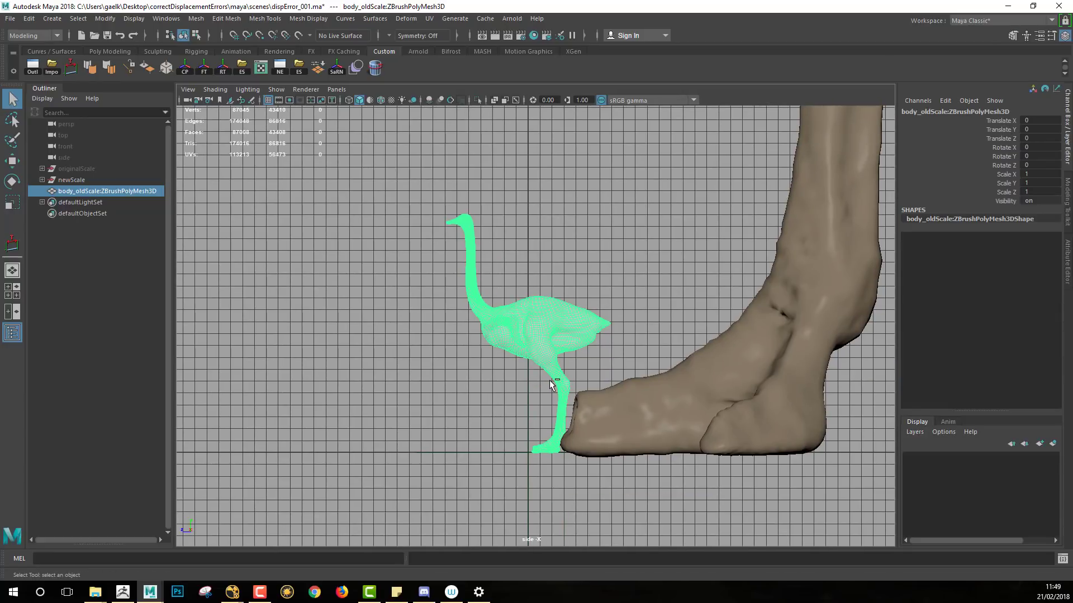
Step: Group the imported mesh and scale the group uniformly to about 9.518, towards the size of the new-scale ostrich
key("ctrl+g")
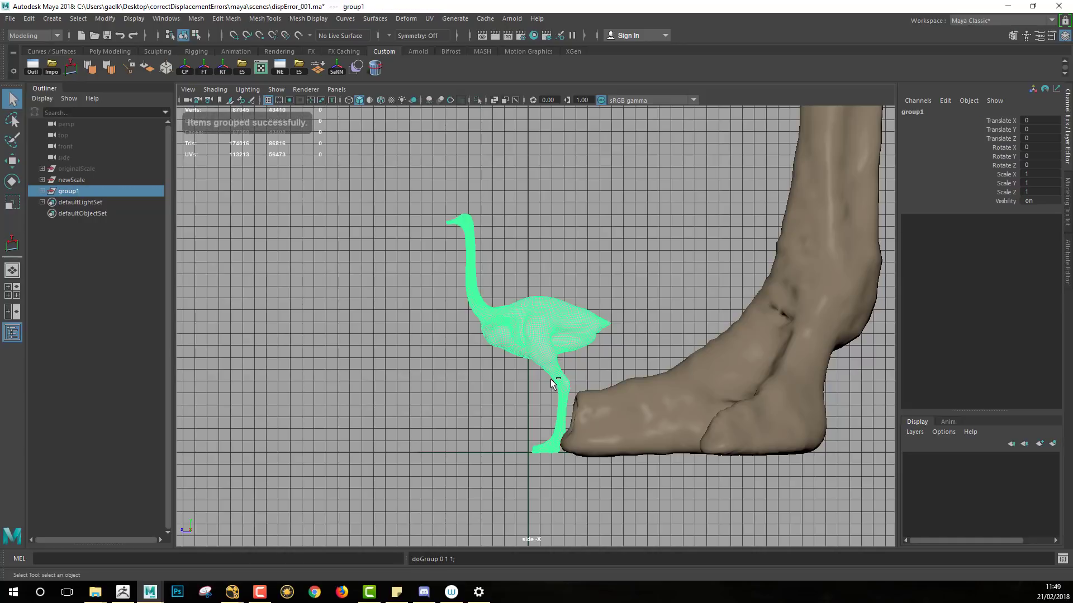
key("r")
scroll(550, 379, "down", 3)
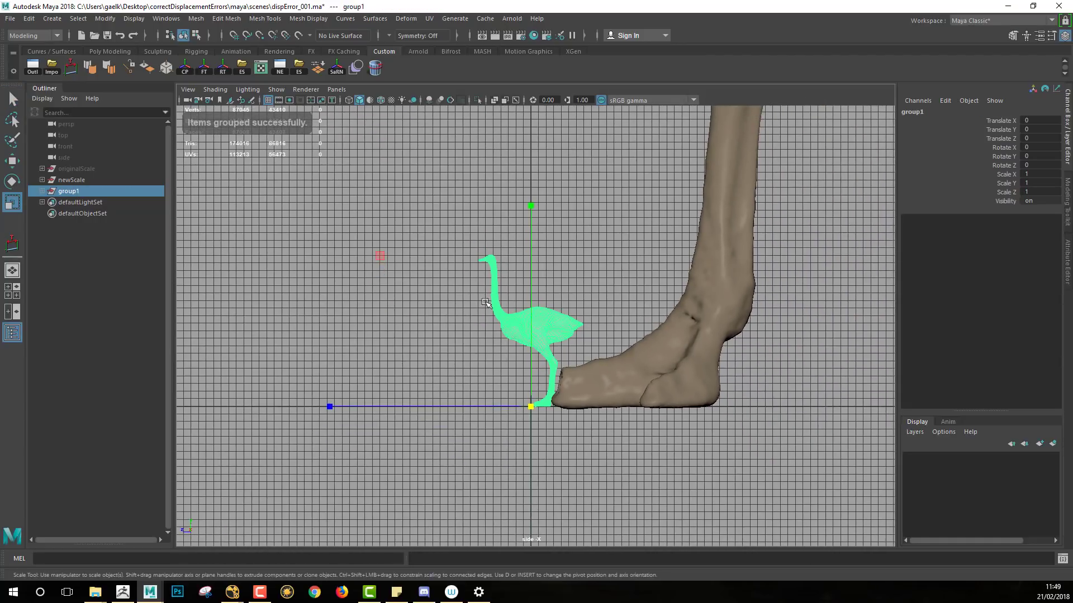
middle_click_drag(498, 308, 542, 374, "alt")
scroll(391, 321, "down", 5)
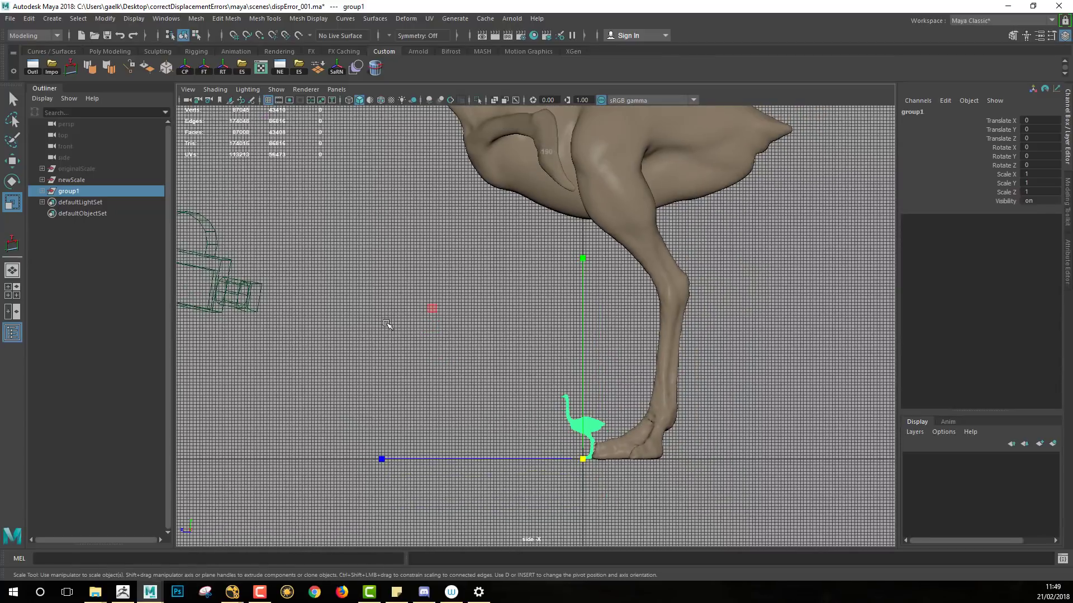
scroll(696, 416, "down", 6)
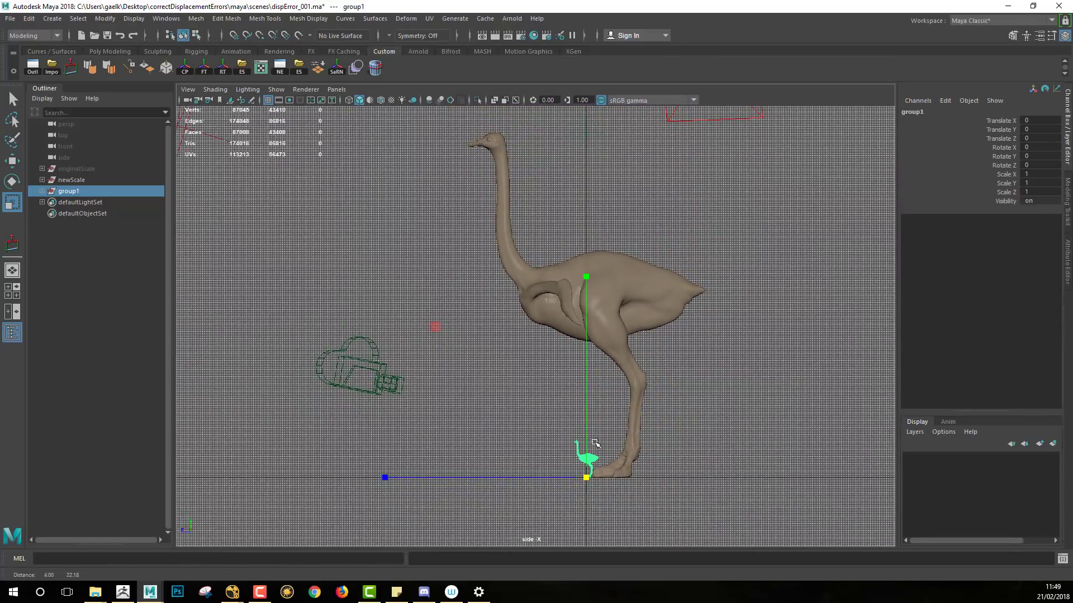
left_click_drag(581, 476, 918, 486)
right_click_drag(625, 373, 827, 440, "alt")
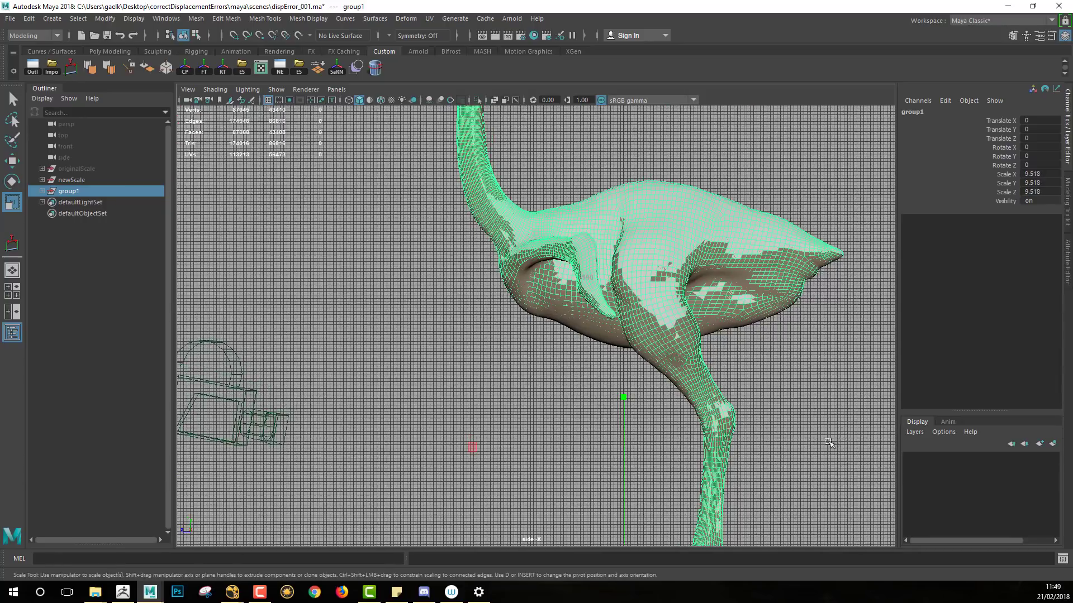
Step: Refine the uniform scale of group1 to 9.506 so it overlaps the newScale ostrich in the side view
middle_click_drag(676, 426, 582, 295, "alt")
right_click_drag(582, 294, 599, 329, "alt")
key("plus")
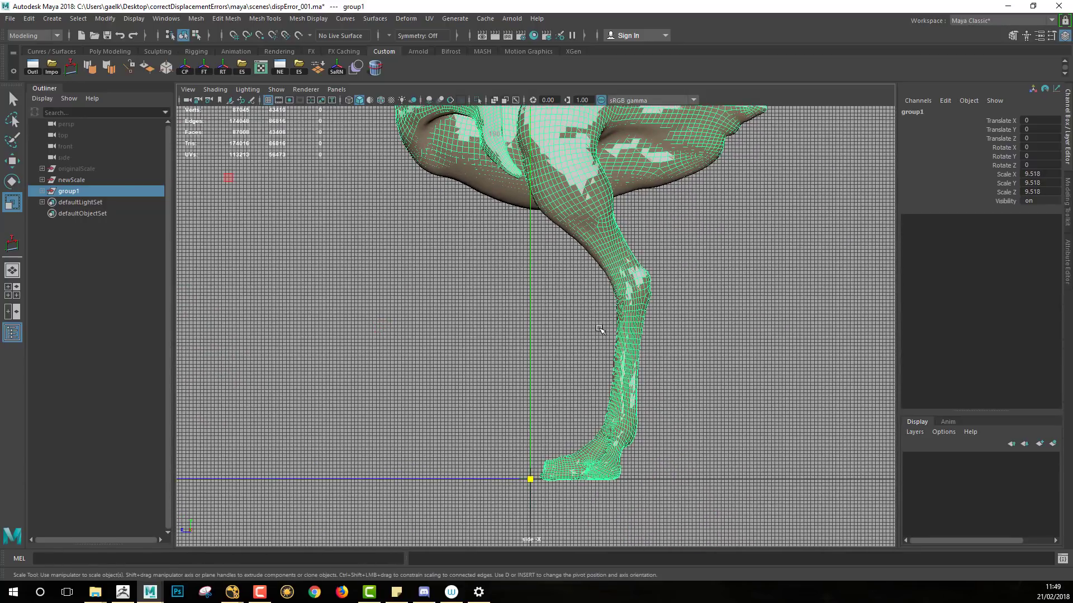
scroll(536, 337, "down", 10)
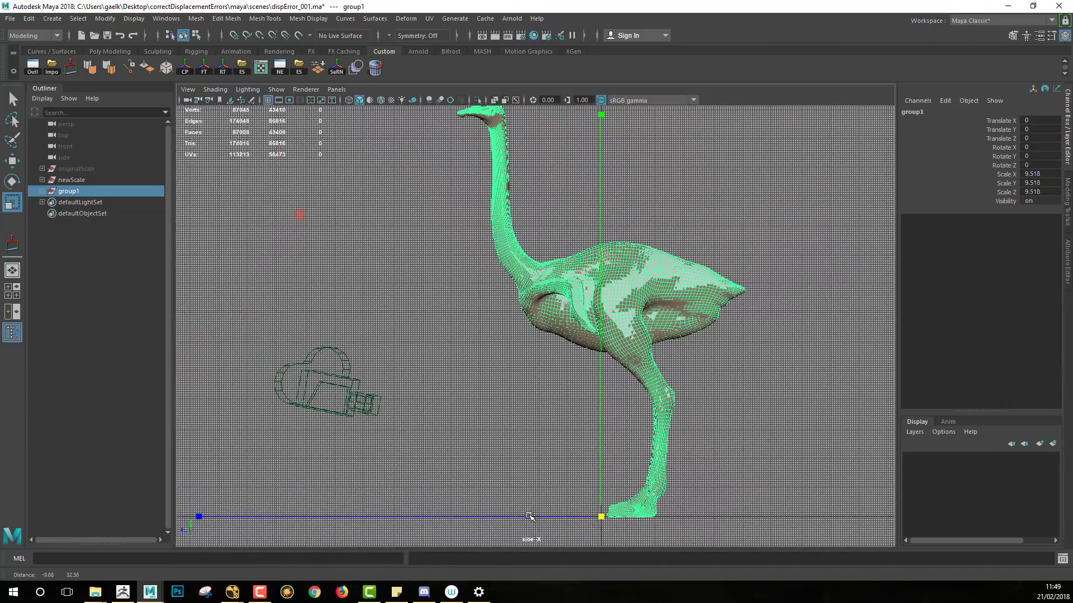
middle_click_drag(529, 517, 508, 511, "alt")
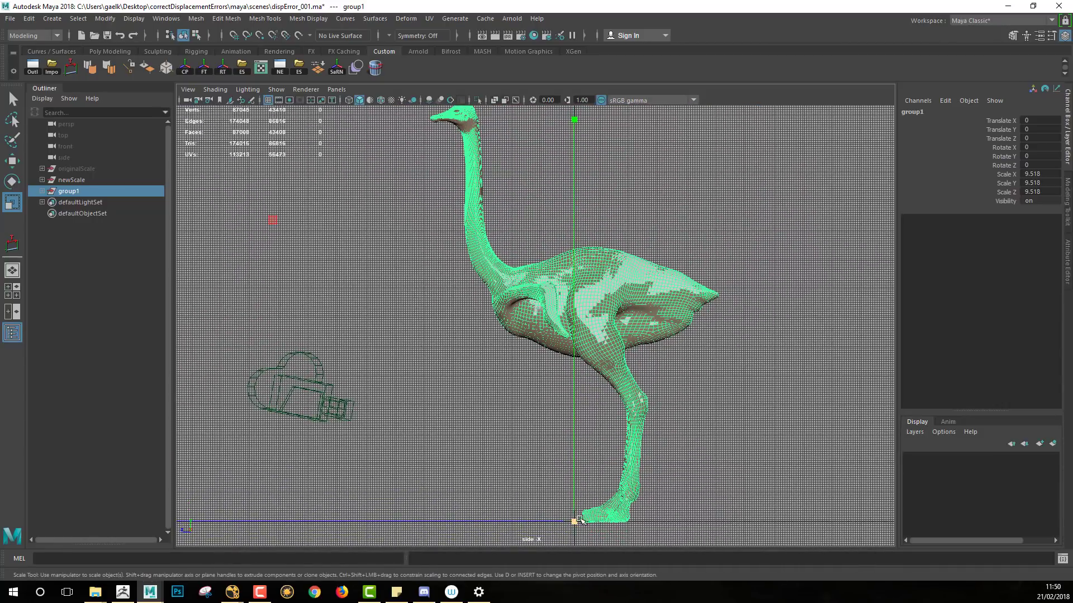
left_click_drag(578, 525, 579, 525)
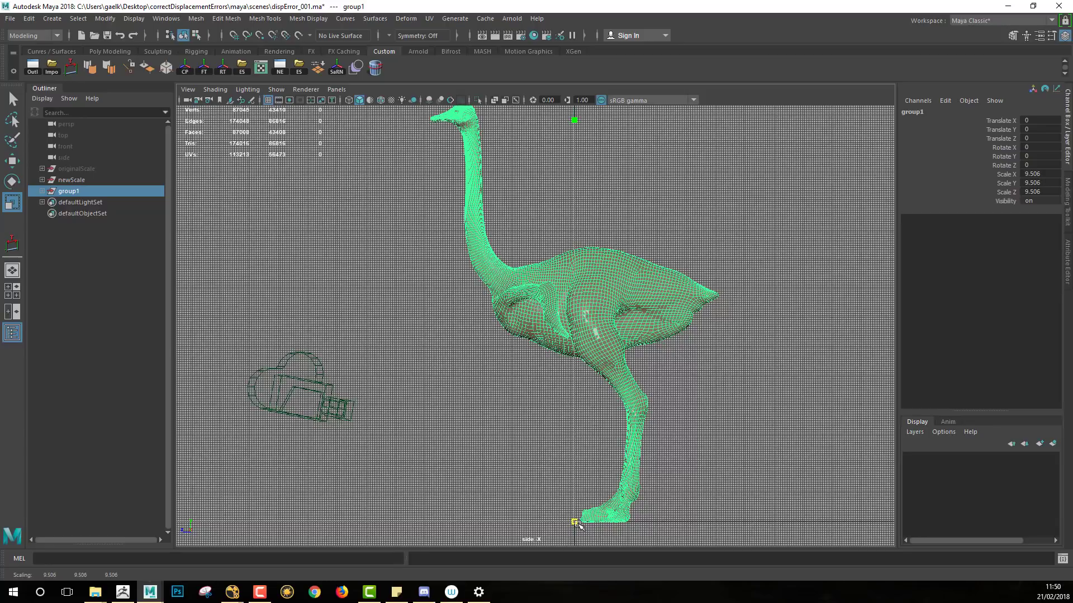
Step: Examine how closely the scaled group overlaps the newScale mesh around the wing, chest and base of the neck
right_click_drag(476, 374, 923, 470, "alt")
middle_click_drag(668, 306, 661, 325, "alt")
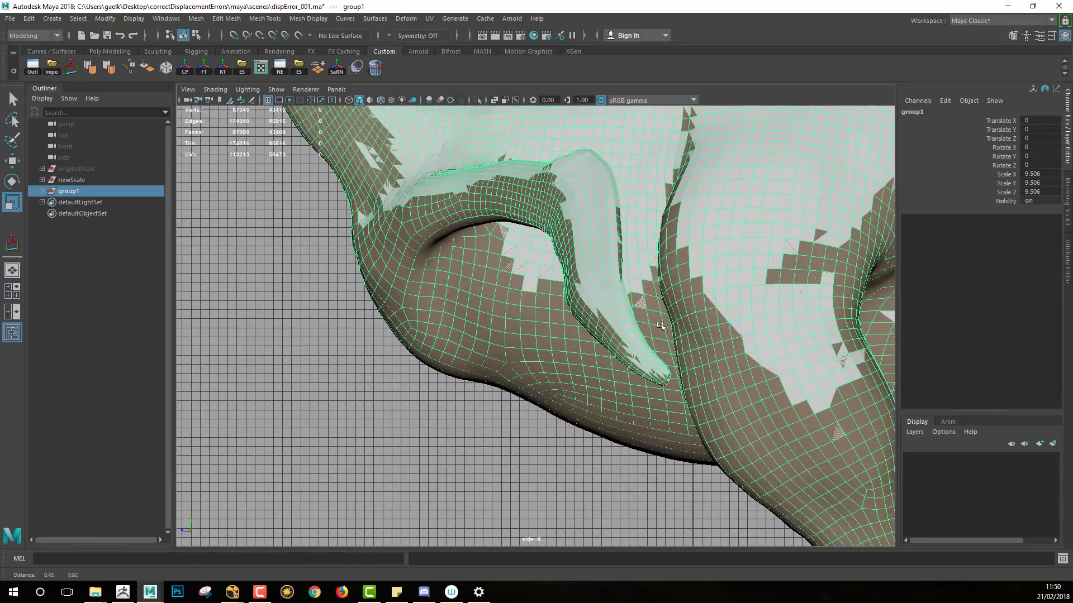
scroll(661, 327, "down", 5)
scroll(677, 290, "up", 5)
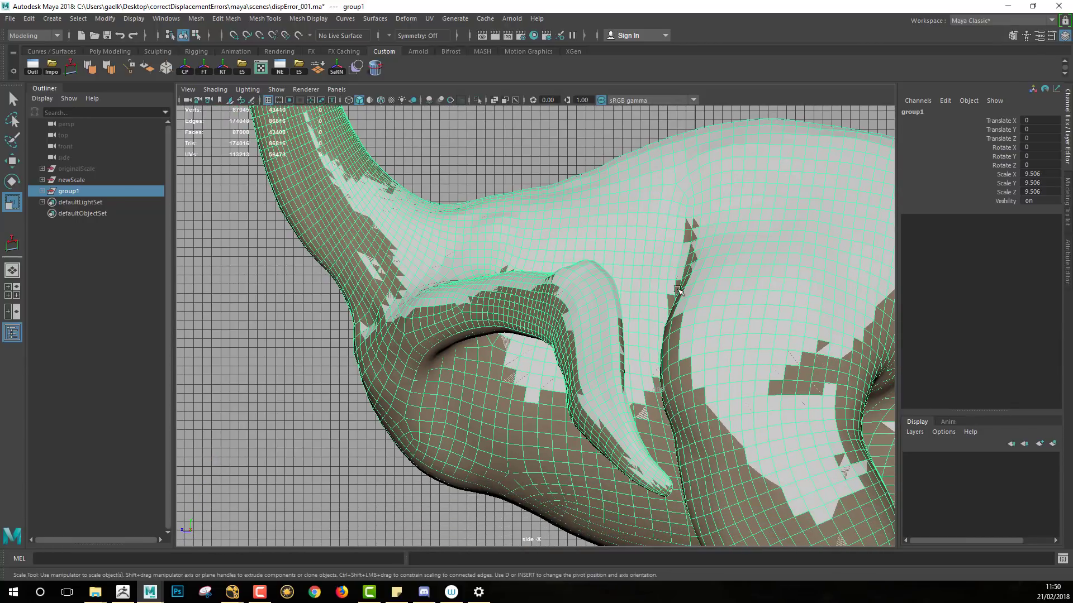
scroll(642, 313, "down", 4)
scroll(608, 339, "up", 2)
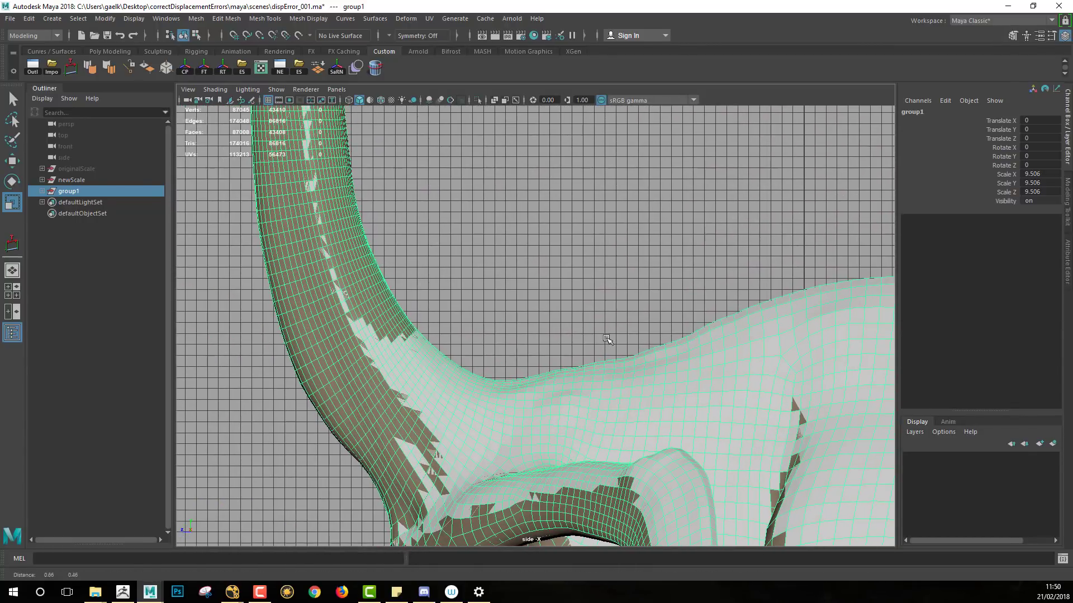
left_click_drag(1044, 178, 1051, 190)
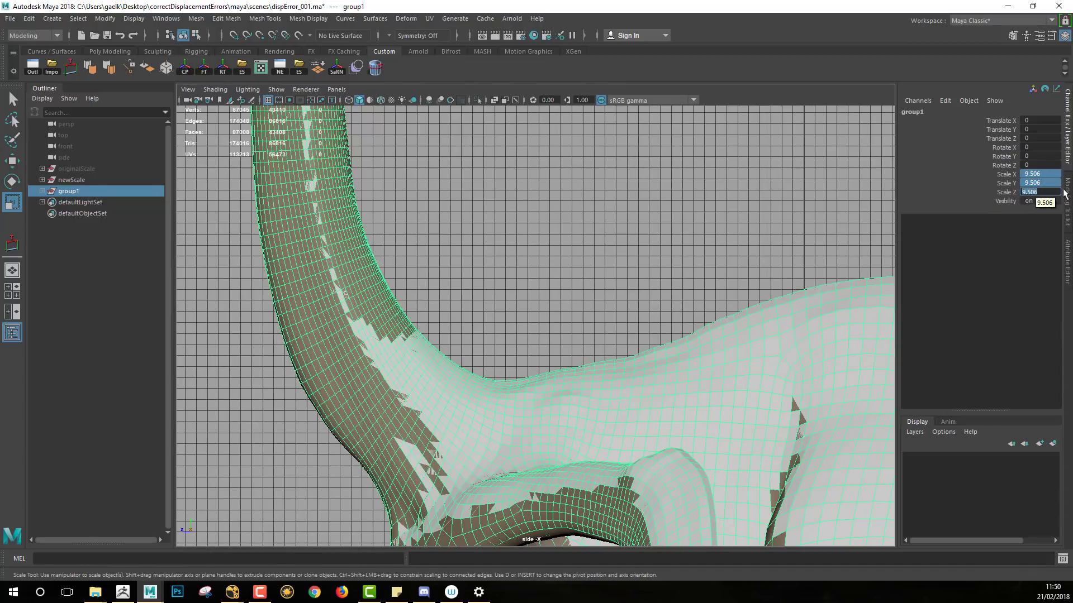
left_click(1040, 183)
type("9")
key("Return")
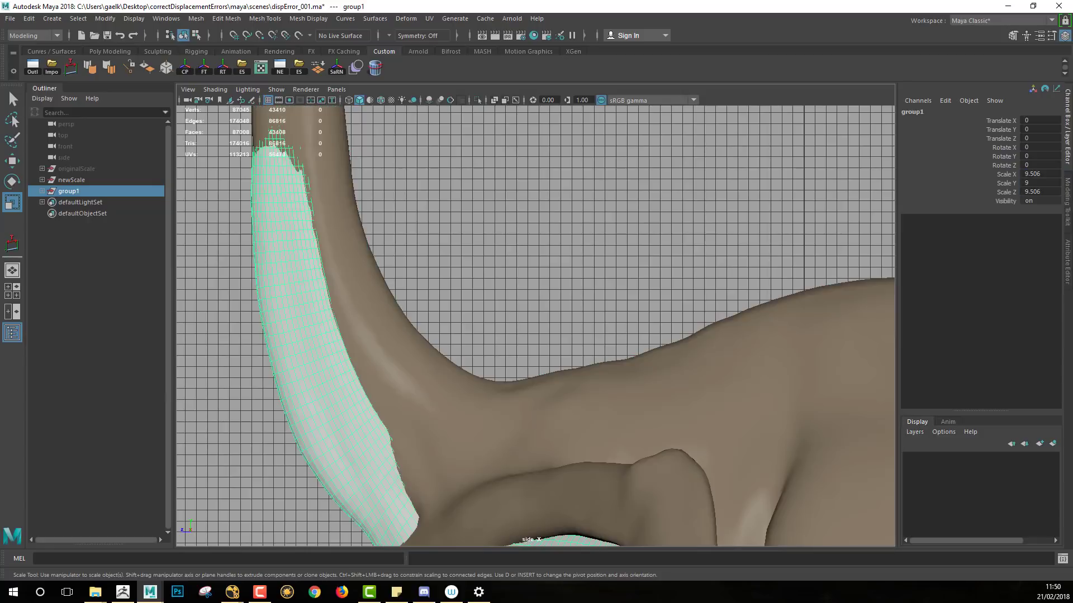
key("ctrl+z")
Step: Set the X, Y and Z scale of group1 to 9.5
left_click_drag(1040, 173, 1049, 189)
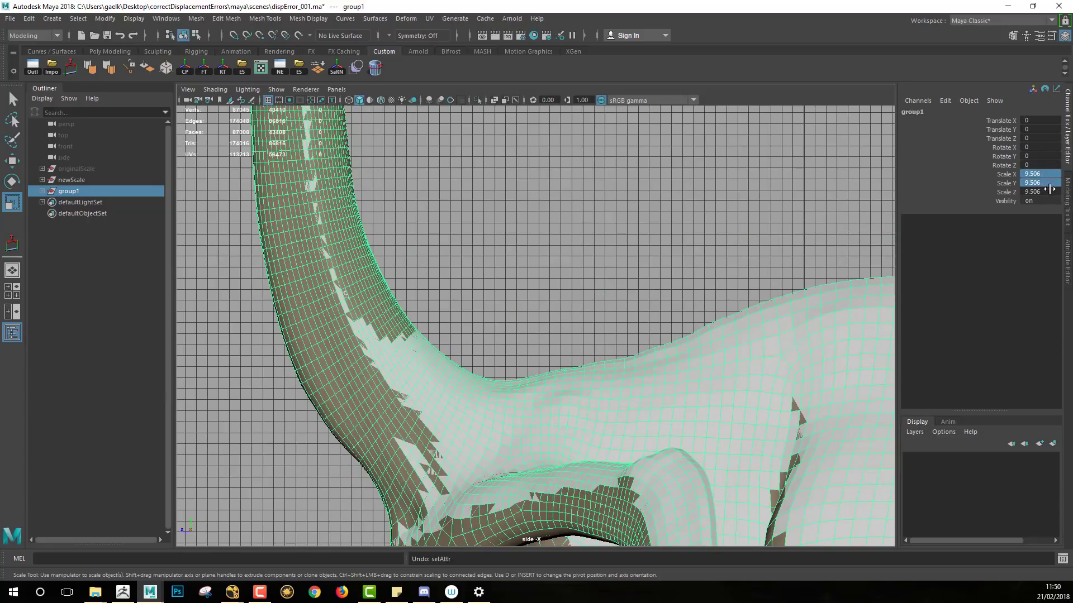
left_click(1048, 192)
type("9.500")
key("Return")
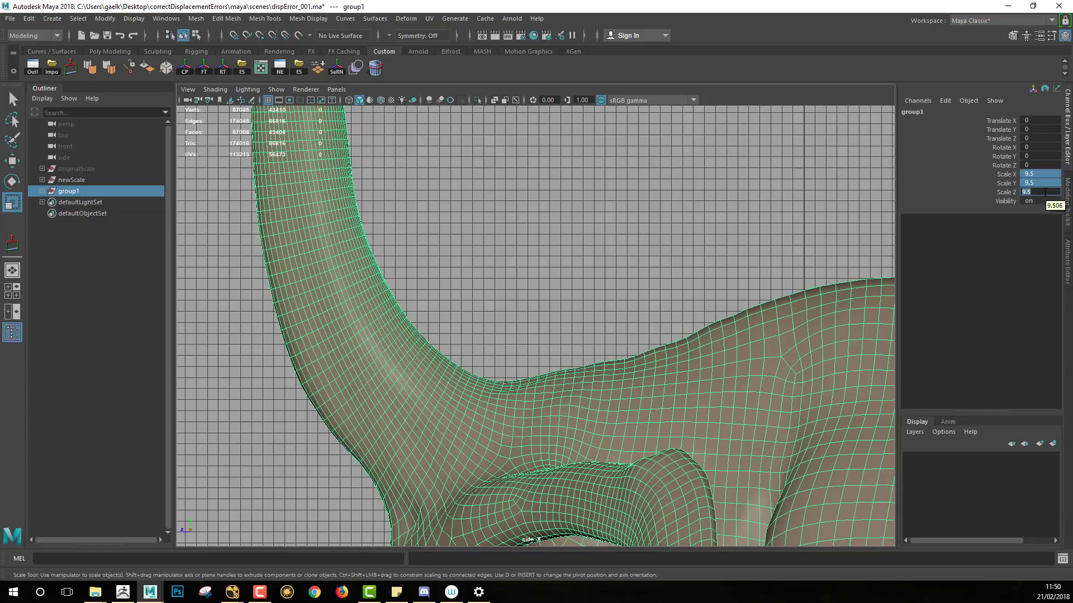
Step: Examine the overlap of group1 and the newScale ostrich along the body, legs and neck in the side view
right_click_drag(574, 280, 22, 266, "alt")
middle_click_drag(519, 424, 376, 115, "alt")
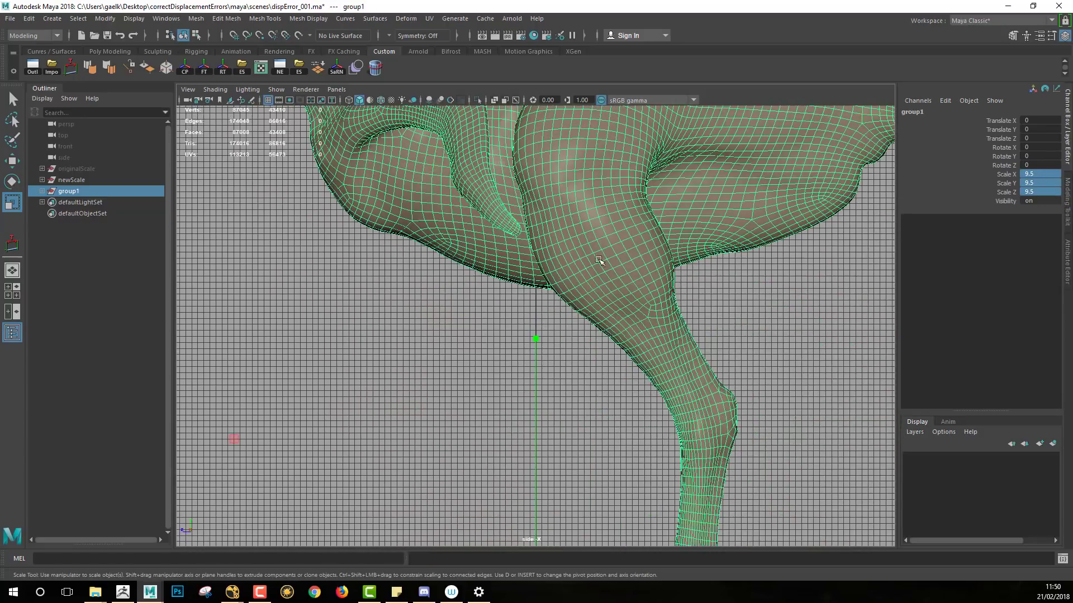
middle_click_drag(568, 197, 543, 111, "alt")
middle_click_drag(653, 275, 799, 542, "alt")
right_click_drag(642, 357, 235, 278, "alt")
middle_click_drag(519, 322, 425, 100, "alt")
middle_click_drag(446, 147, 590, 553, "alt")
right_click_drag(726, 421, 617, 422, "alt")
middle_click_drag(614, 417, 574, 326, "alt")
double_click(1042, 193)
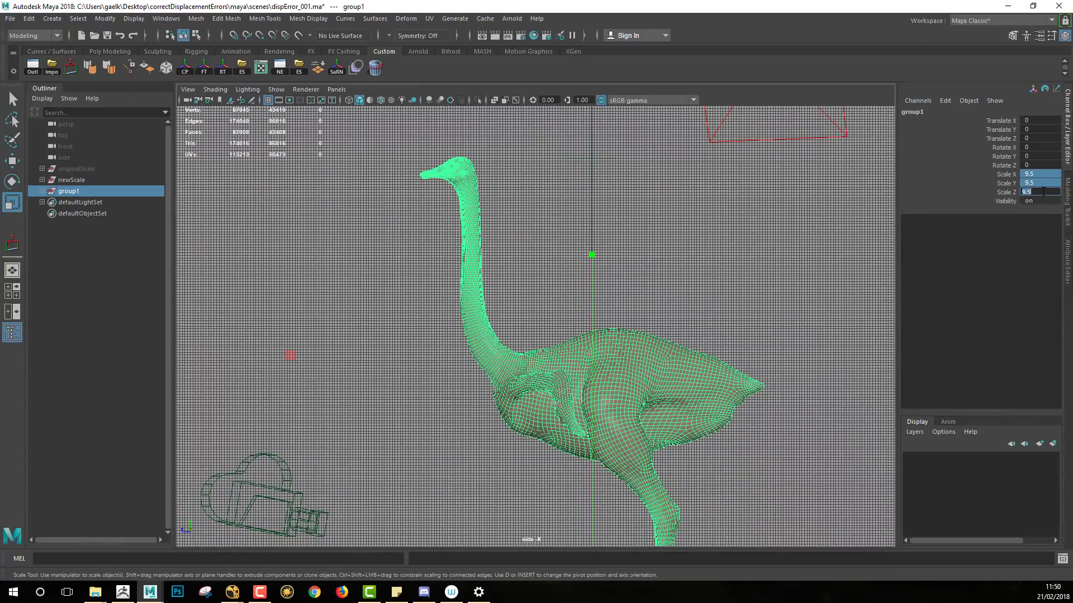
middle_click_drag(641, 318, 658, 201, "alt")
right_click_drag(713, 242, 586, 236, "alt")
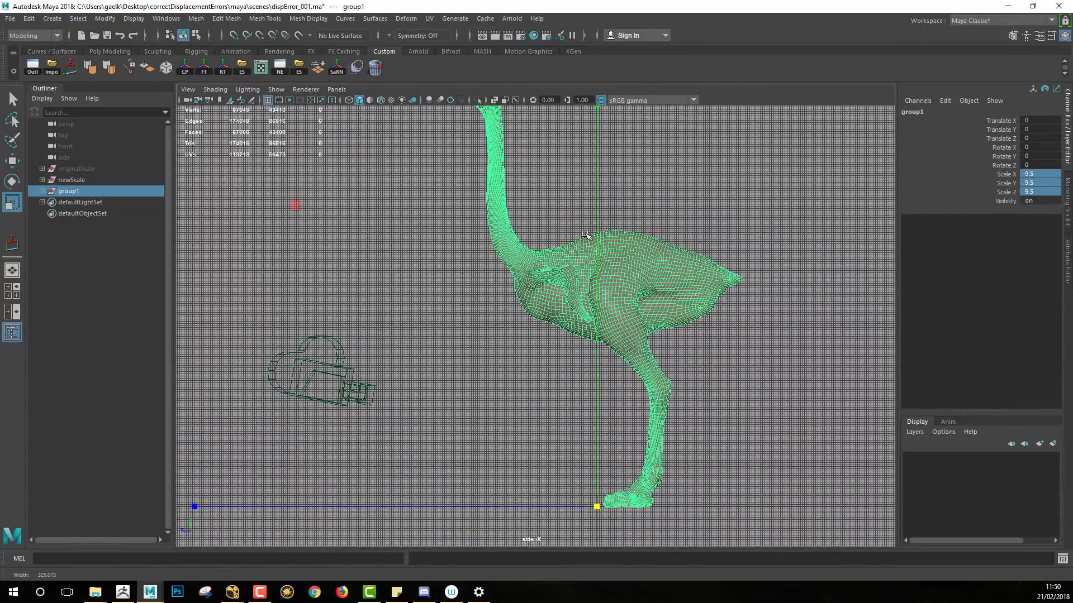
Step: Switch to the Select tool and examine how the two ostrich meshes align at the neck and head
key("q")
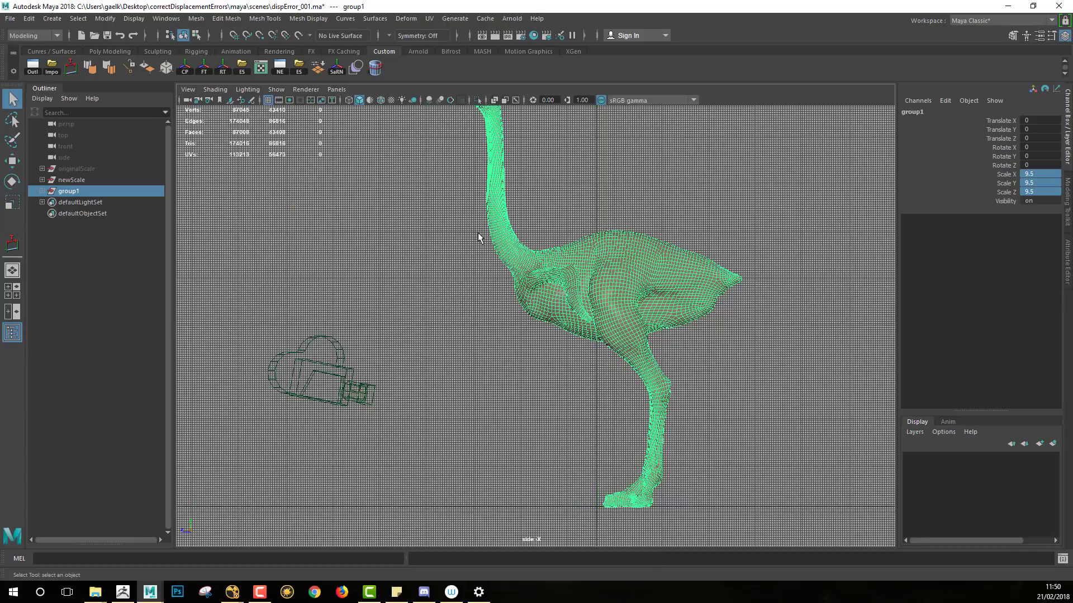
middle_click_drag(475, 234, 467, 305, "alt")
right_click_drag(403, 250, 888, 341, "alt")
middle_click_drag(536, 268, 761, 483, "alt")
right_click_drag(617, 324, 291, 234, "alt")
middle_click_drag(488, 276, 474, 427, "alt")
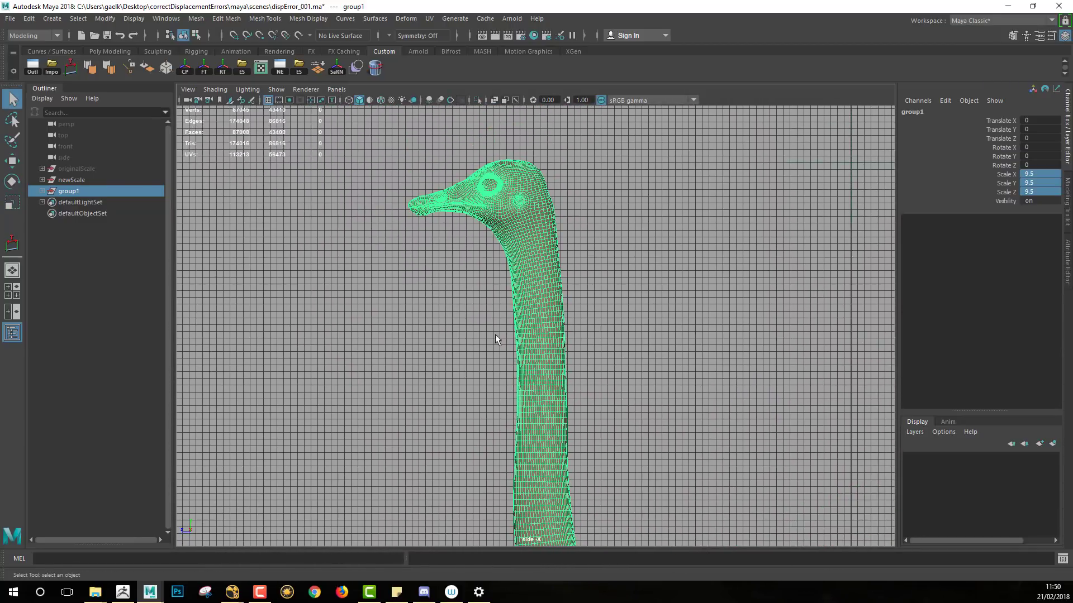
middle_click_drag(459, 314, 438, 412, "alt")
right_click_drag(447, 400, 871, 391, "alt")
middle_click_drag(490, 220, 707, 283, "alt")
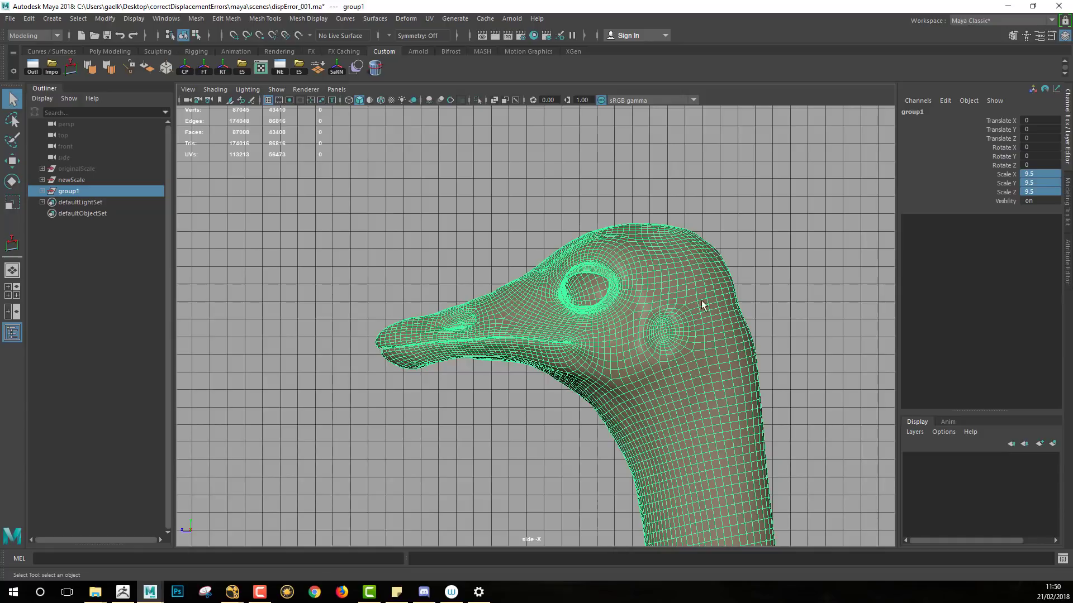
middle_click_drag(739, 307, 703, 278, "alt")
middle_click_drag(624, 287, 623, 289, "alt")
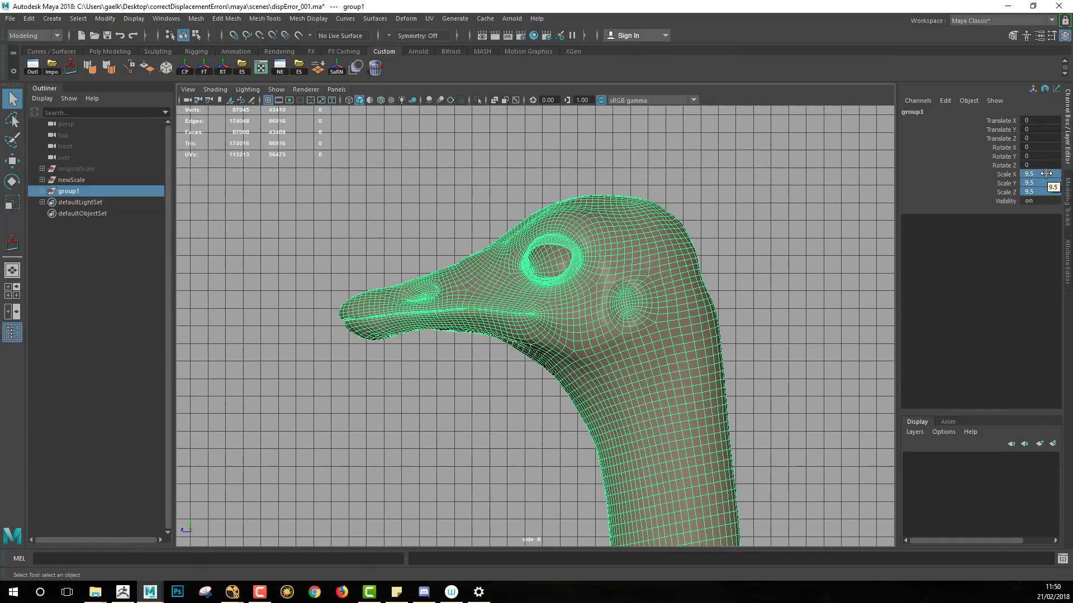
scroll(504, 332, "down", 6)
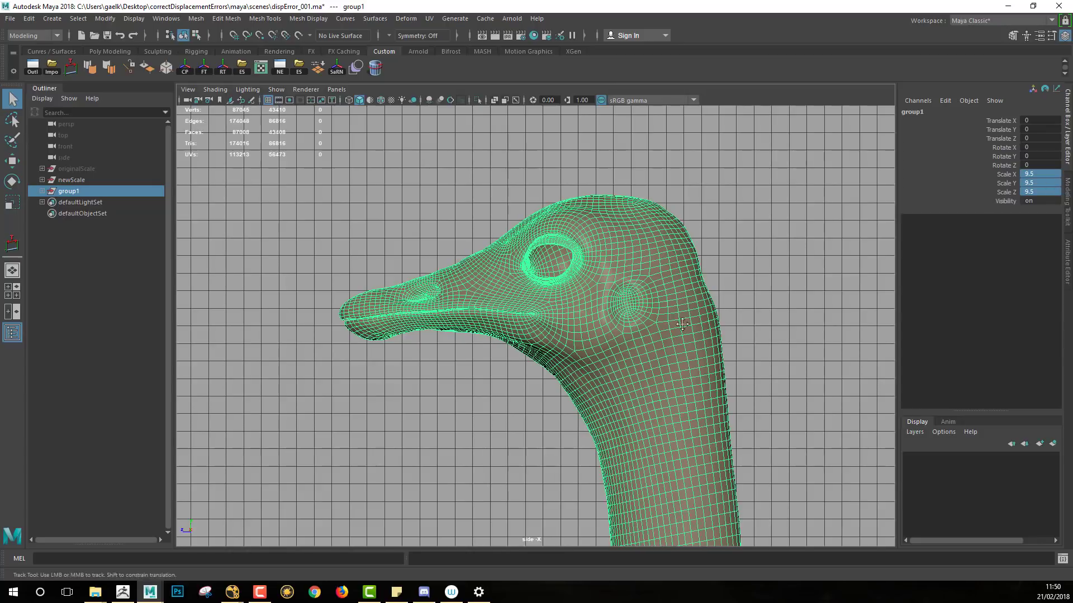
middle_click_drag(503, 328, 462, 312, "alt")
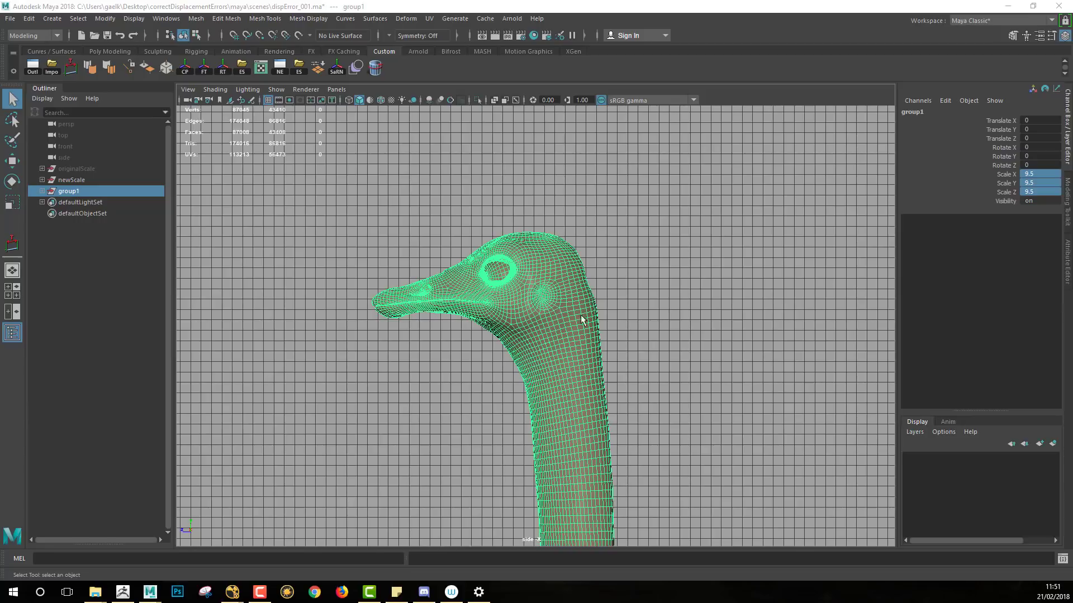
middle_click_drag(581, 314, 584, 276, "alt")
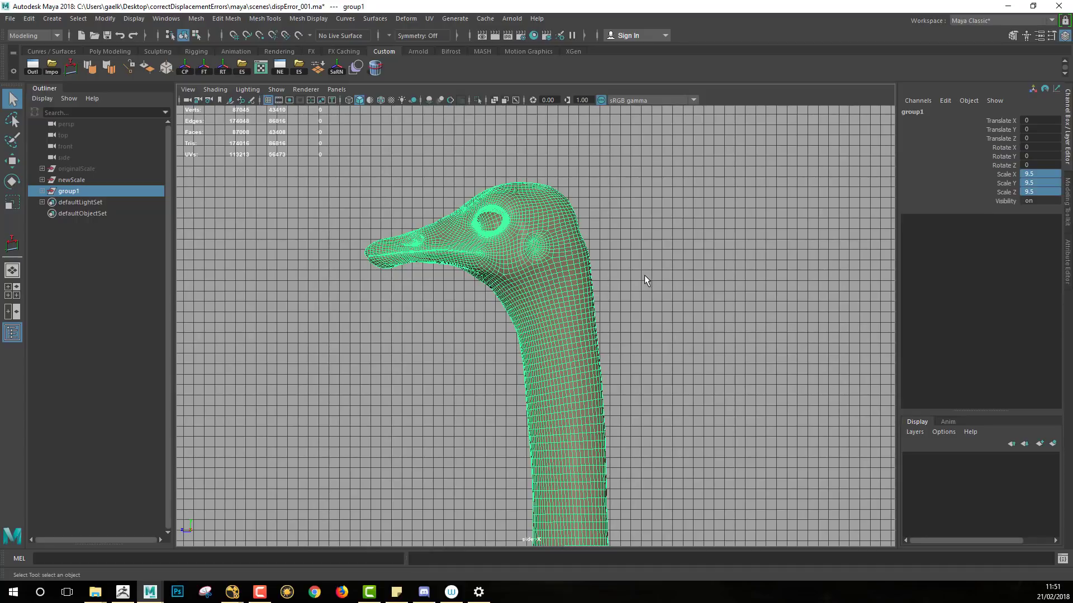
Step: Switch to ZBrush and set the export scale factor of the body_LD_001 subtool to 9.5
key("alt+Tab")
left_click_drag(792, 347, 764, 343)
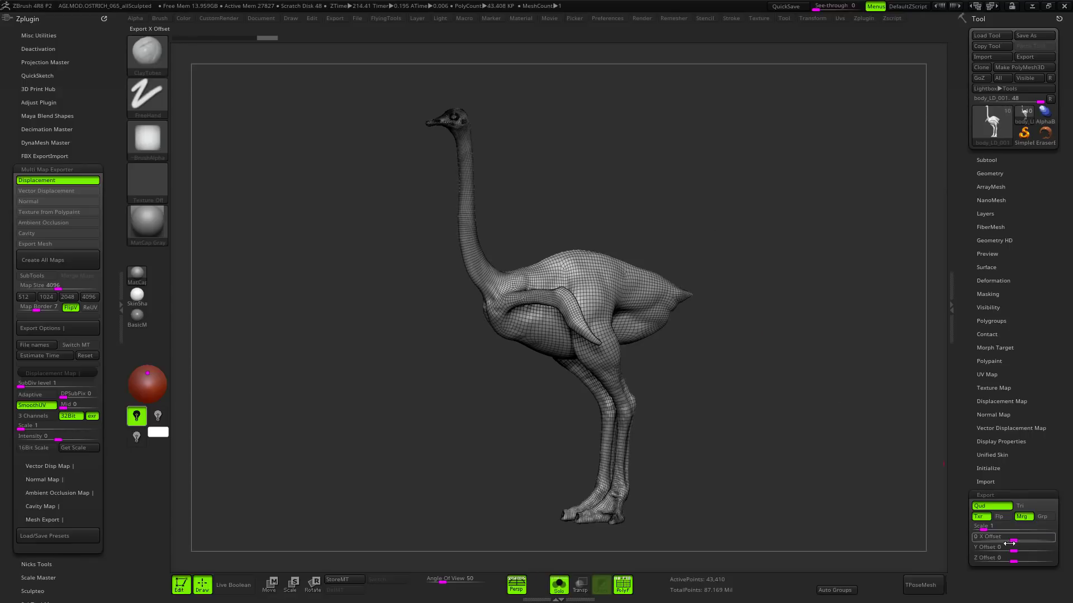
left_click(995, 527)
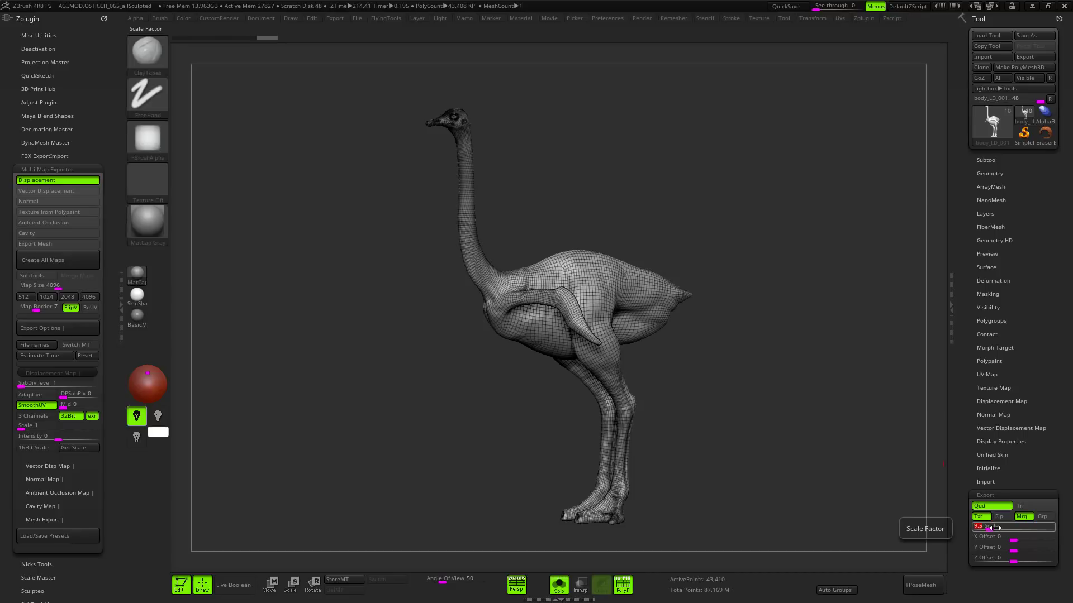
key("Return")
left_click_drag(867, 443, 824, 476)
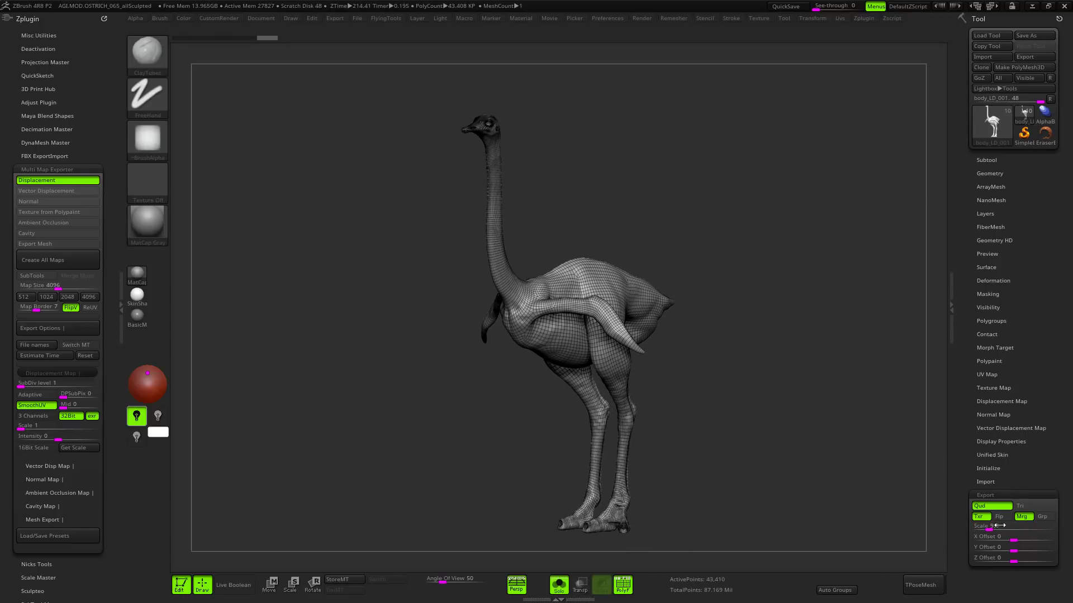
Step: Make subtool 1001 active and display its export settings to check the scale factor
left_click(992, 160)
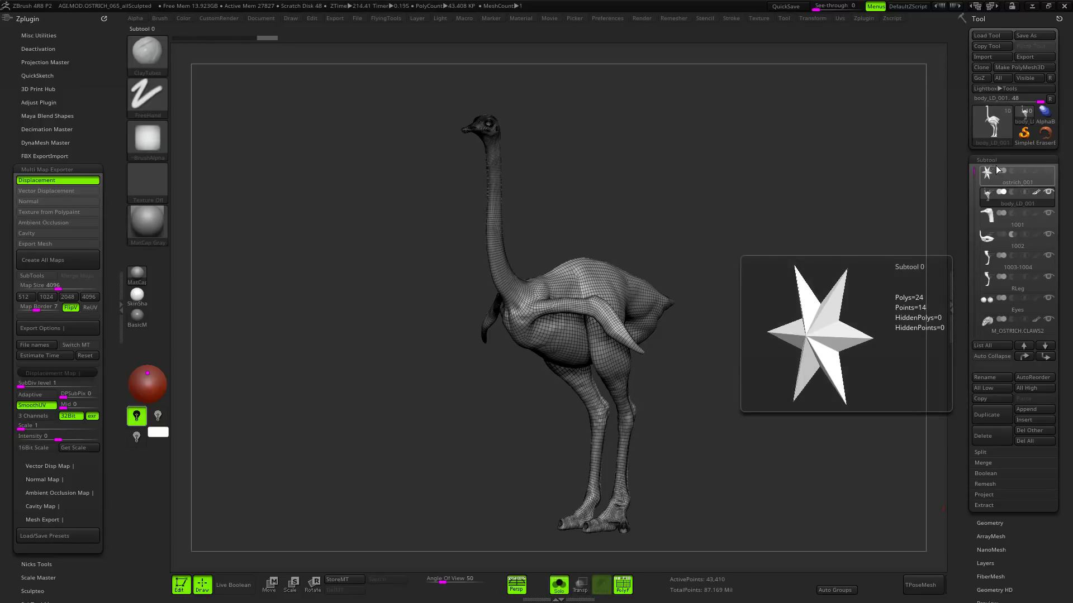
left_click(999, 160)
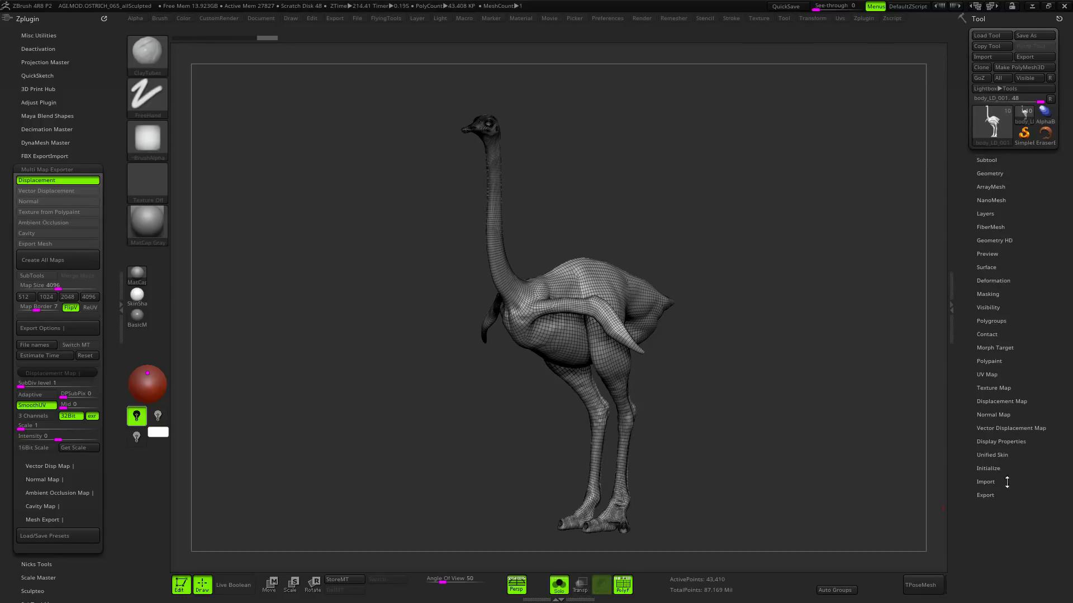
left_click(986, 495)
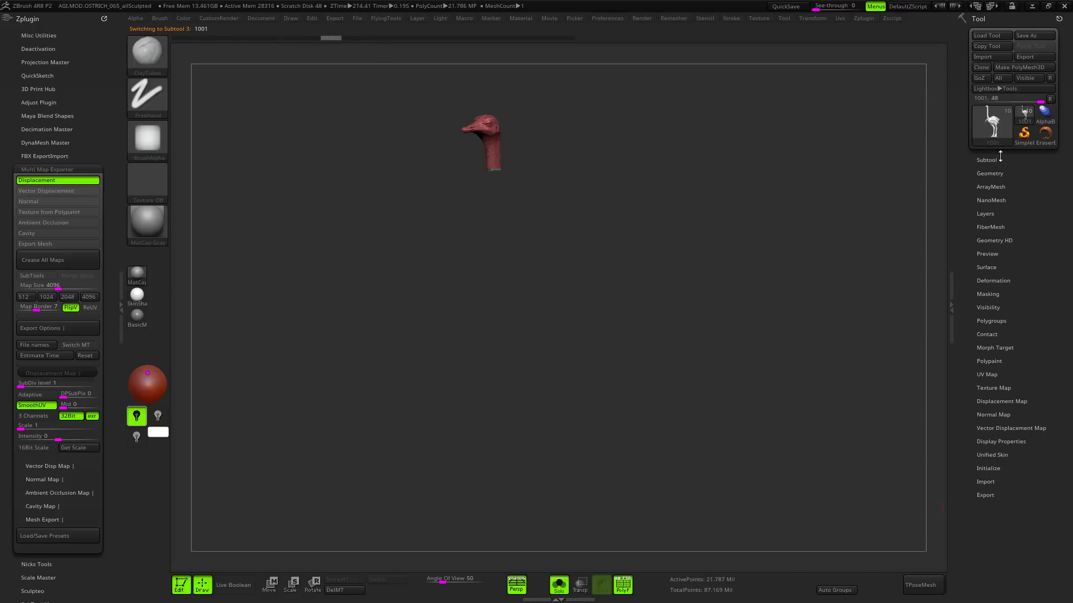
left_click(990, 495)
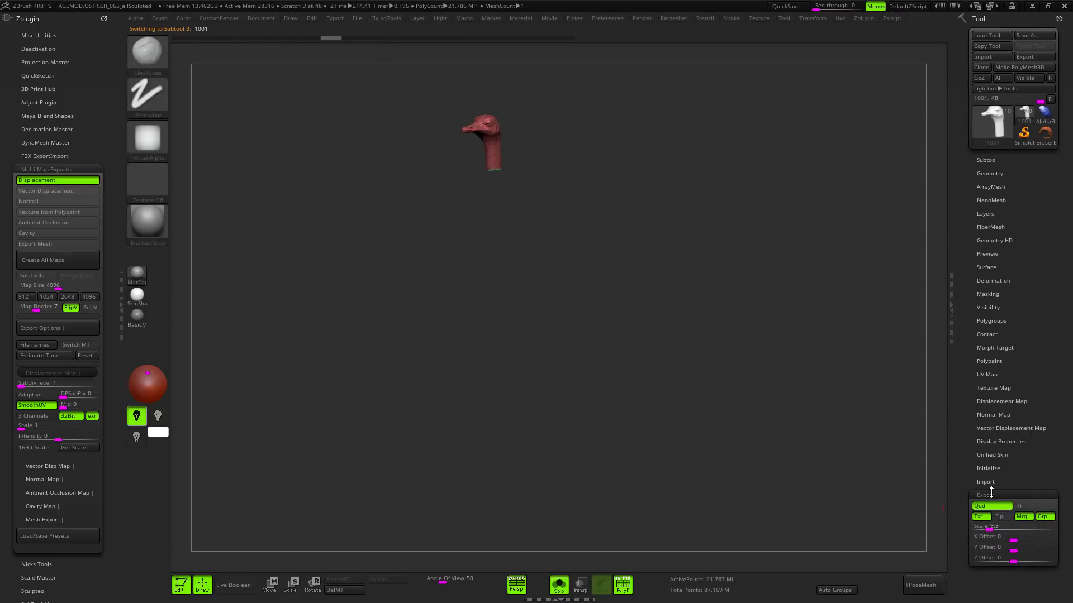
Step: Inspect the sculpted skin detail around the eye and beak of the 1001 head with the wireframe hidden
left_click(987, 159)
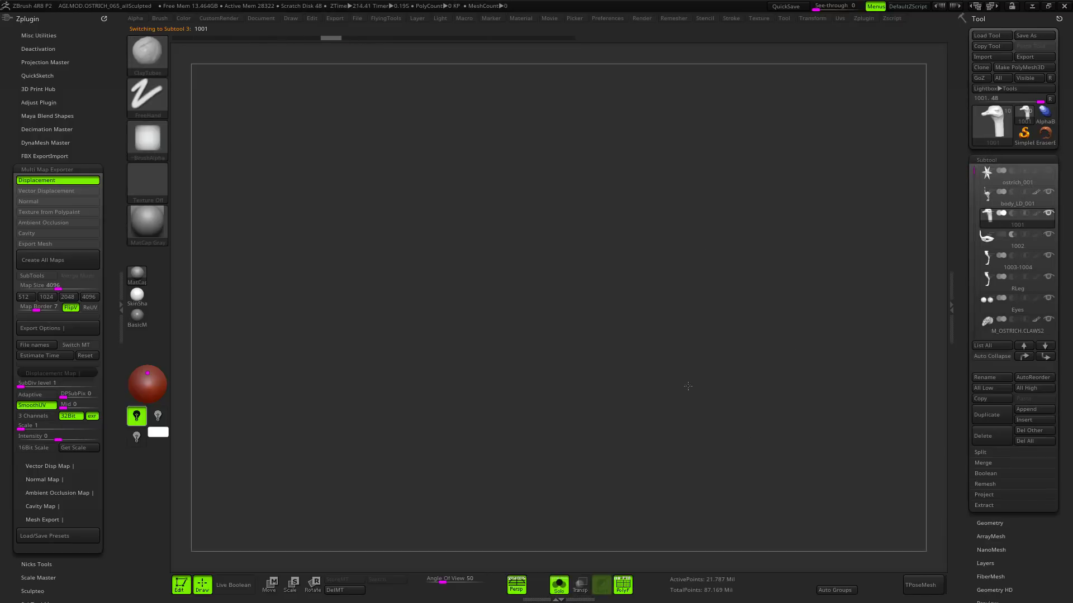
left_click_drag(528, 268, 716, 366, "alt")
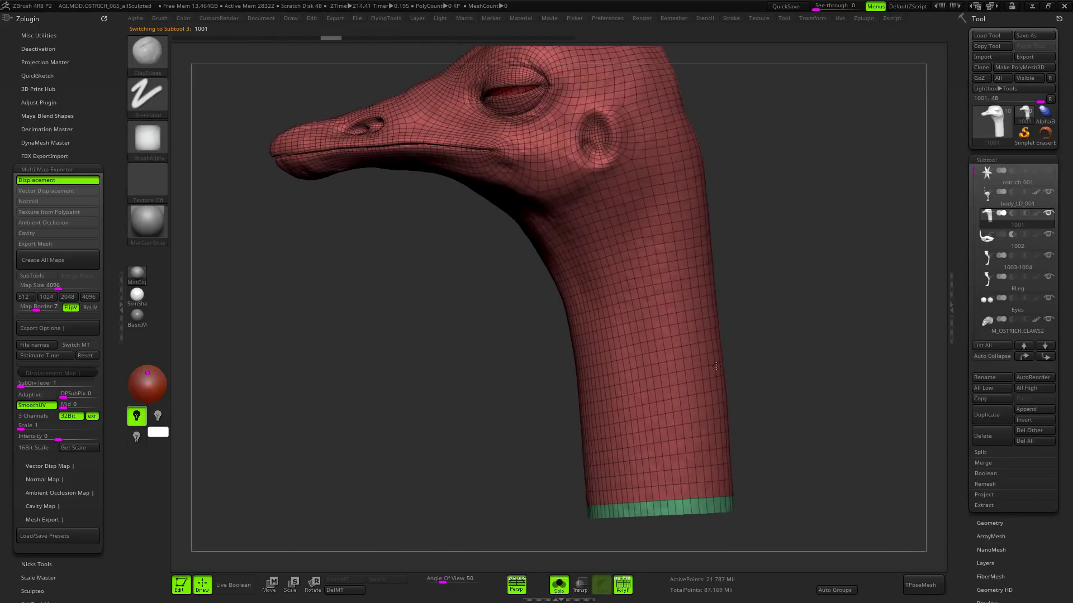
mouse_move(716, 366)
right_mouse_down("ctrl")
mouse_move(531, 120)
mouse_move(718, 391)
mouse_move(614, 447)
mouse_move(625, 402)
mouse_move(659, 377)
mouse_move(648, 459)
mouse_move(687, 498)
mouse_move(760, 469)
right_mouse_up("ctrl")
key("shift+s")
key("shift+s")
key("shift+f")
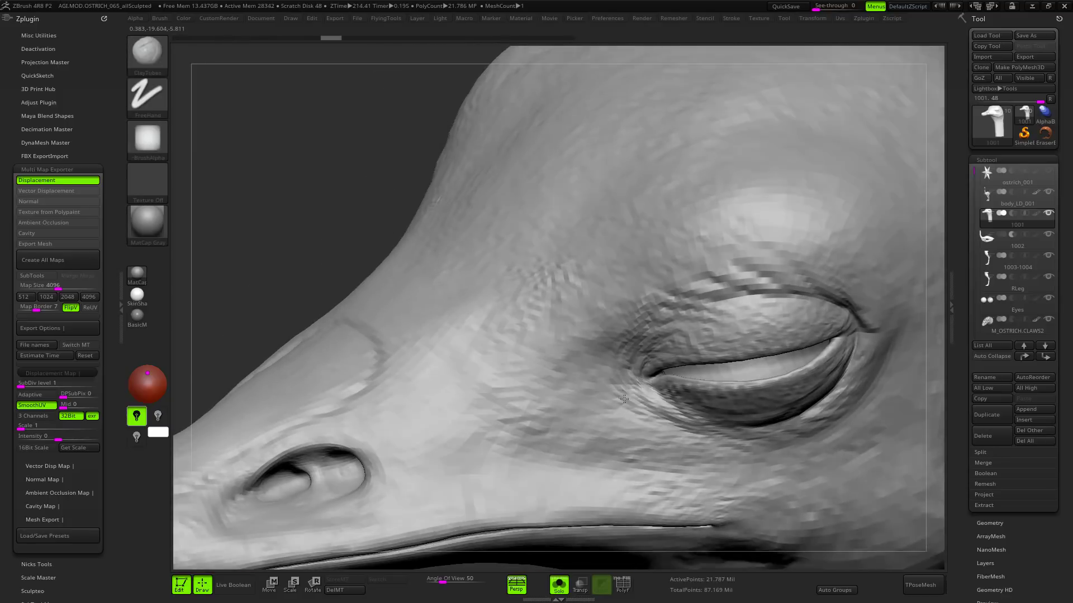
right_click_drag(771, 424, 624, 256)
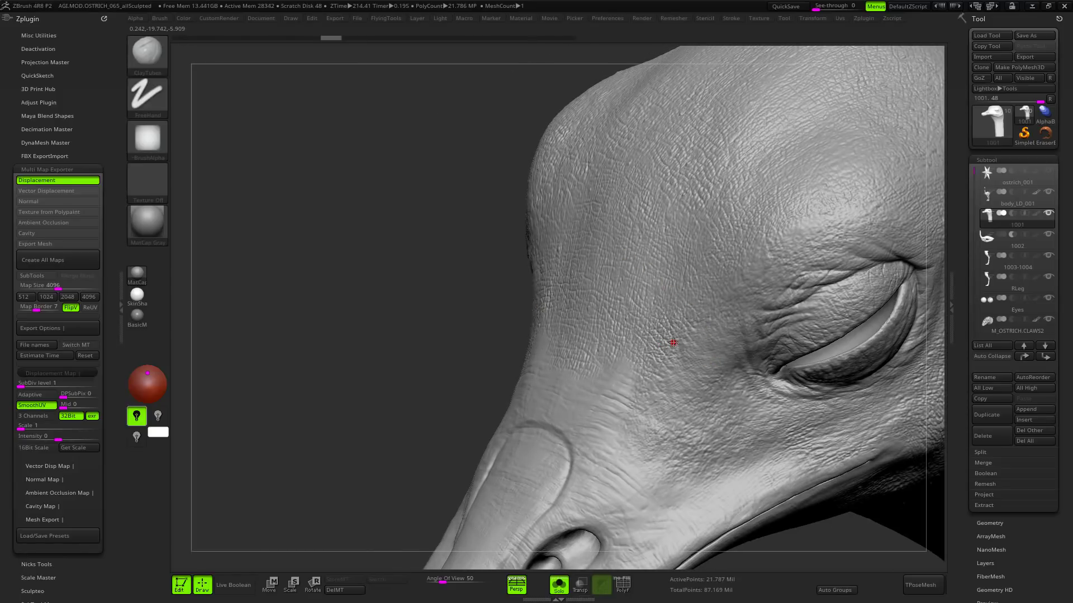
Step: View the whole 1001 head with and without the wireframe, and make the body_LD_001 subtool active
right_click_drag(674, 342, 750, 346, "ctrl")
left_click_drag(751, 346, 772, 348, "shift")
key("shift+f")
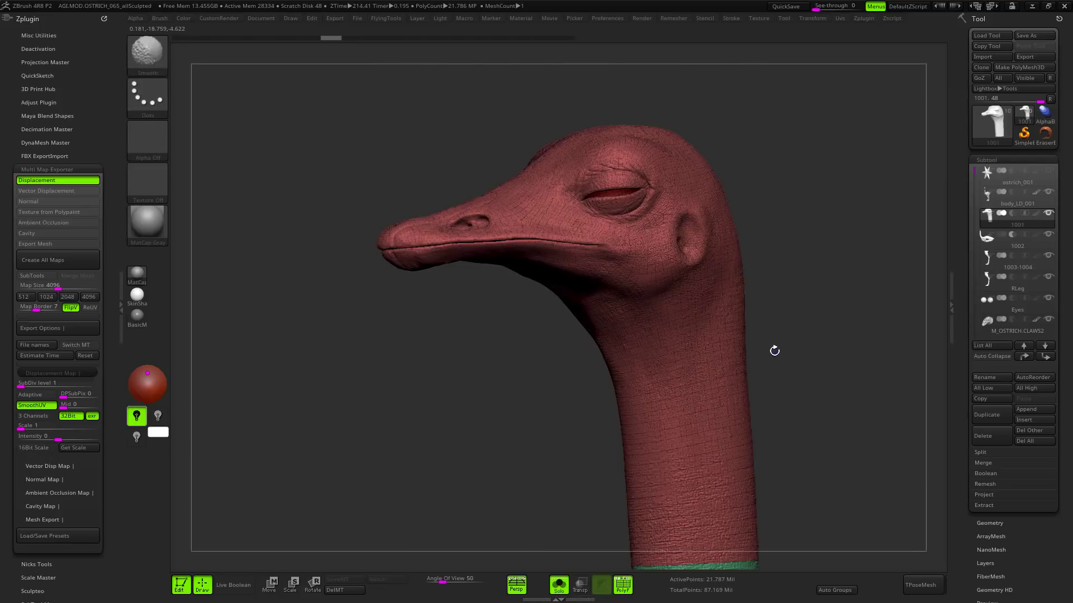
key("shift+f")
right_click_drag(788, 352, 722, 335, "ctrl")
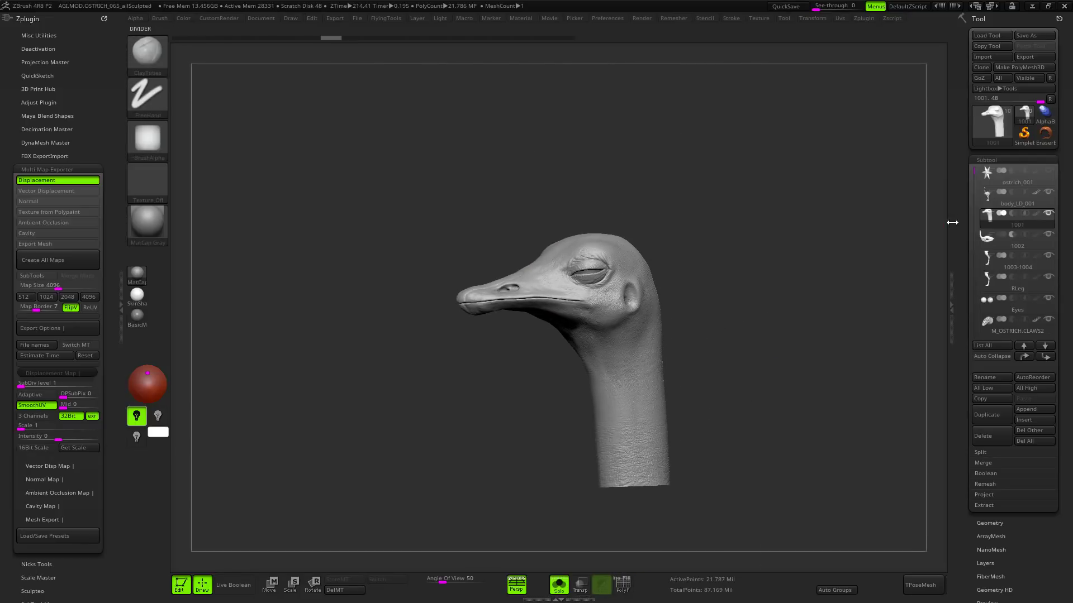
left_click(1000, 198)
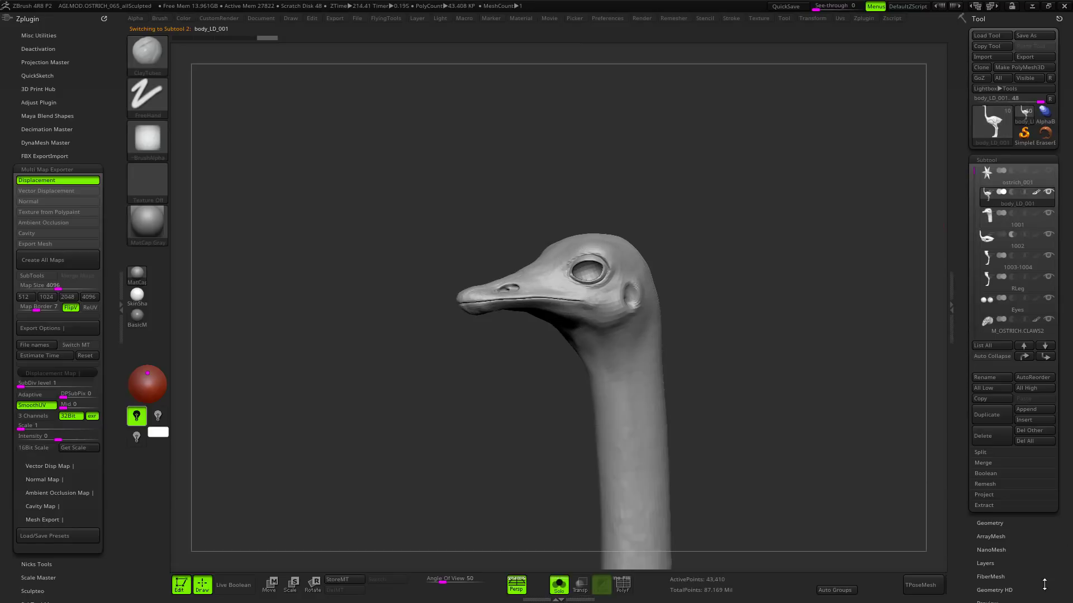
Step: Check the export scale of the body_LD_001 subtool and view its head and neck from a more frontal angle
scroll(984, 433, "down", 6)
left_click(985, 433)
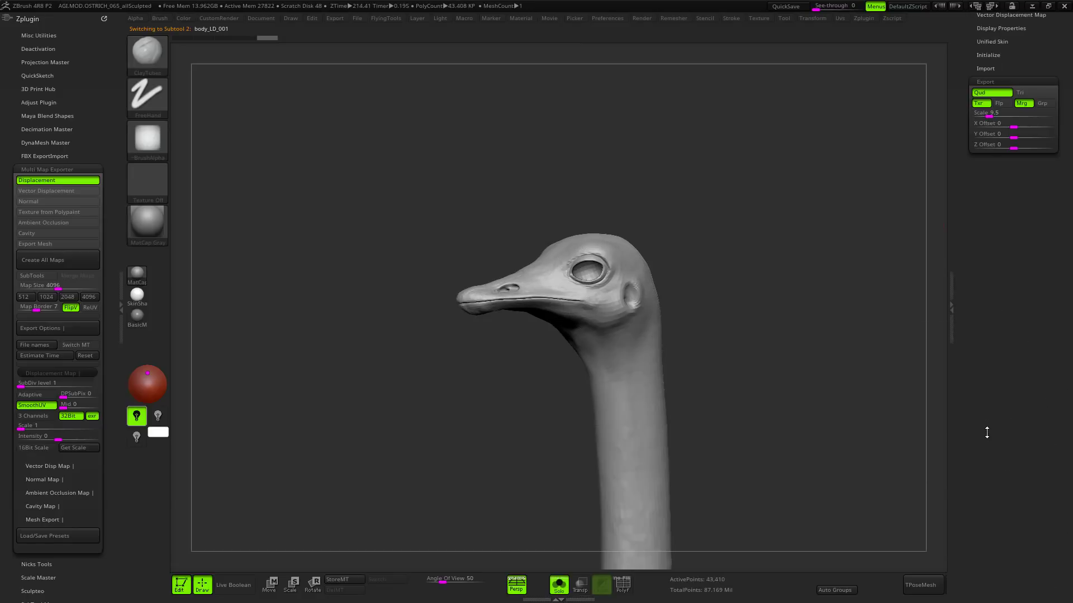
scroll(1029, 398, "up", 6)
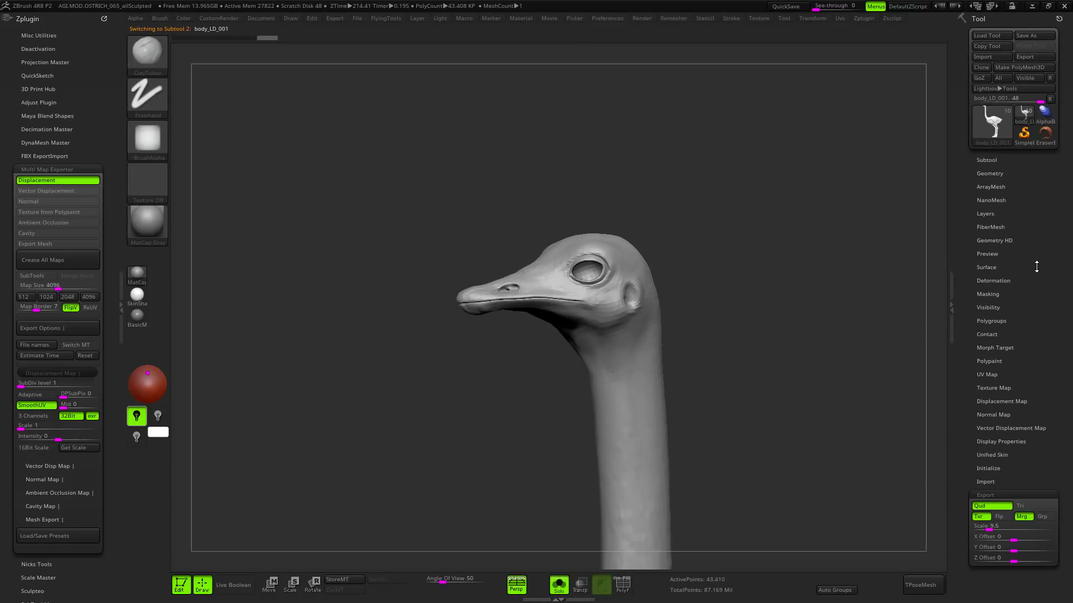
left_click_drag(826, 343, 847, 349)
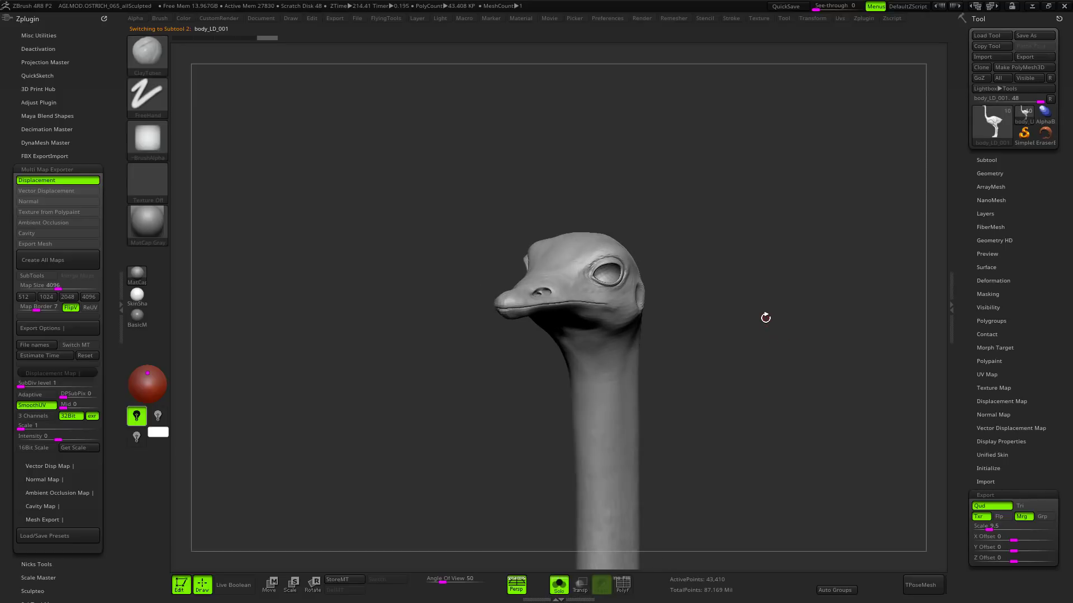
mouse_move(750, 326)
left_mouse_down("alt")
mouse_move(771, 235)
mouse_move(762, 201)
mouse_move(749, 354)
mouse_move(743, 260)
left_mouse_up("alt")
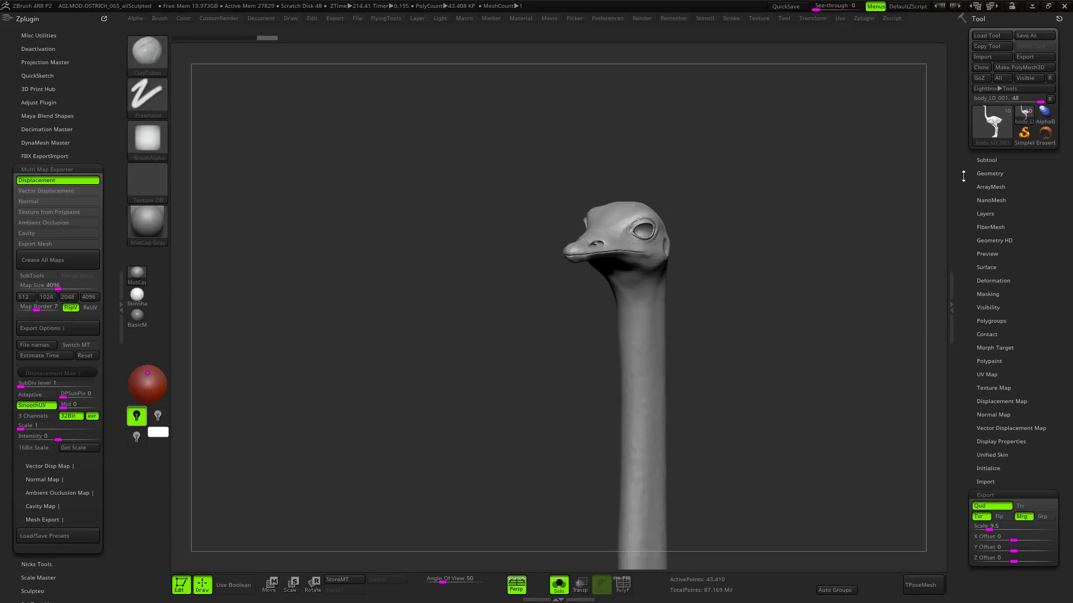
Step: Make subtool 1001 active and frame the head and neck with the polyframe wireframe shown
left_click(986, 161)
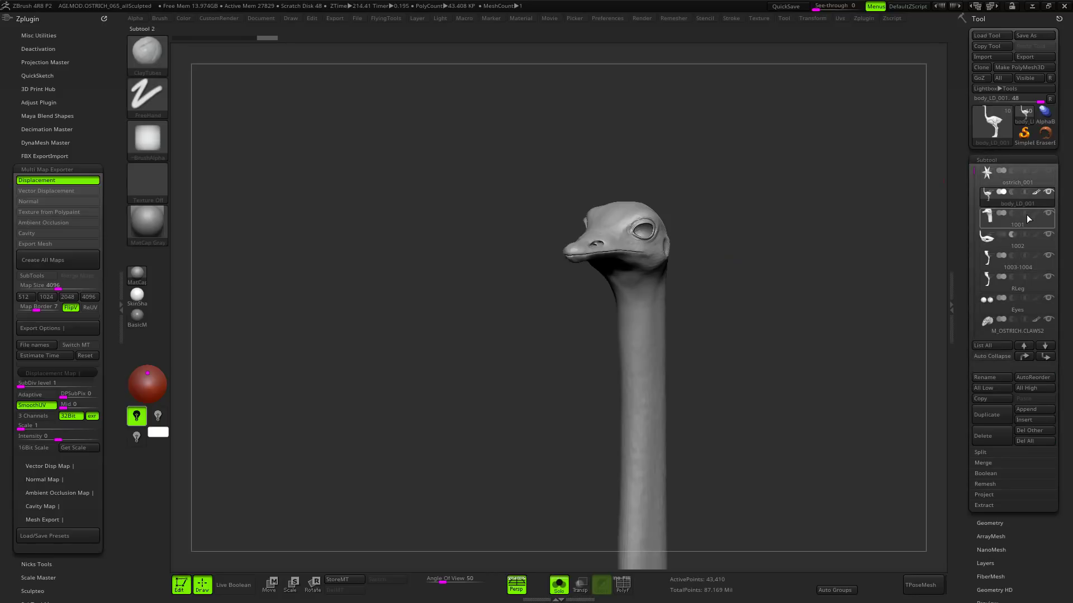
mouse_move(1025, 224)
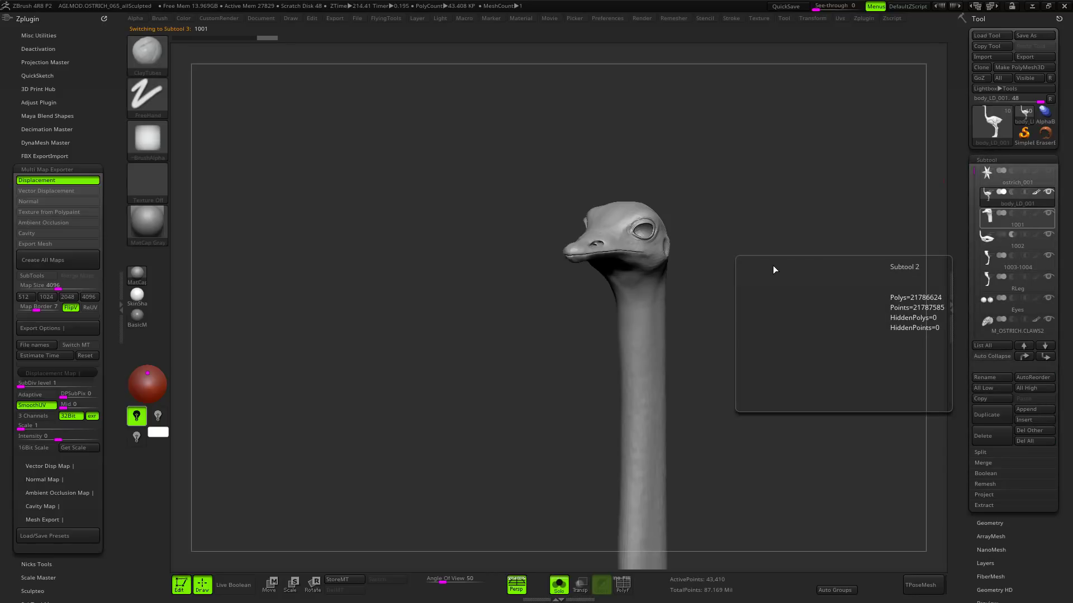
mouse_move(802, 214)
right_mouse_down()
mouse_move(776, 220)
mouse_move(793, 223)
right_mouse_up()
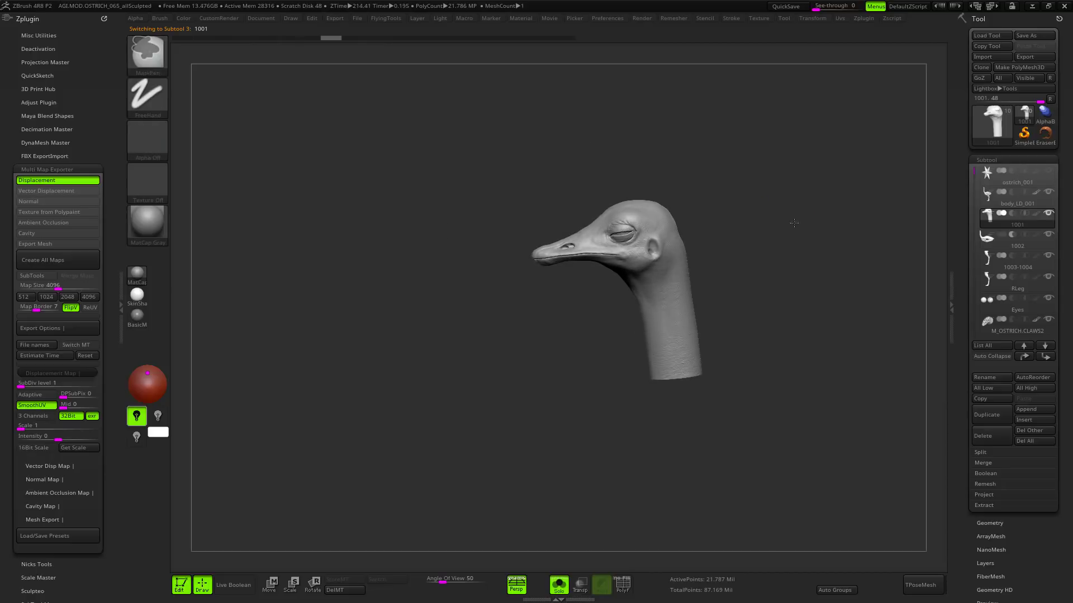
key("f")
key("shift+f")
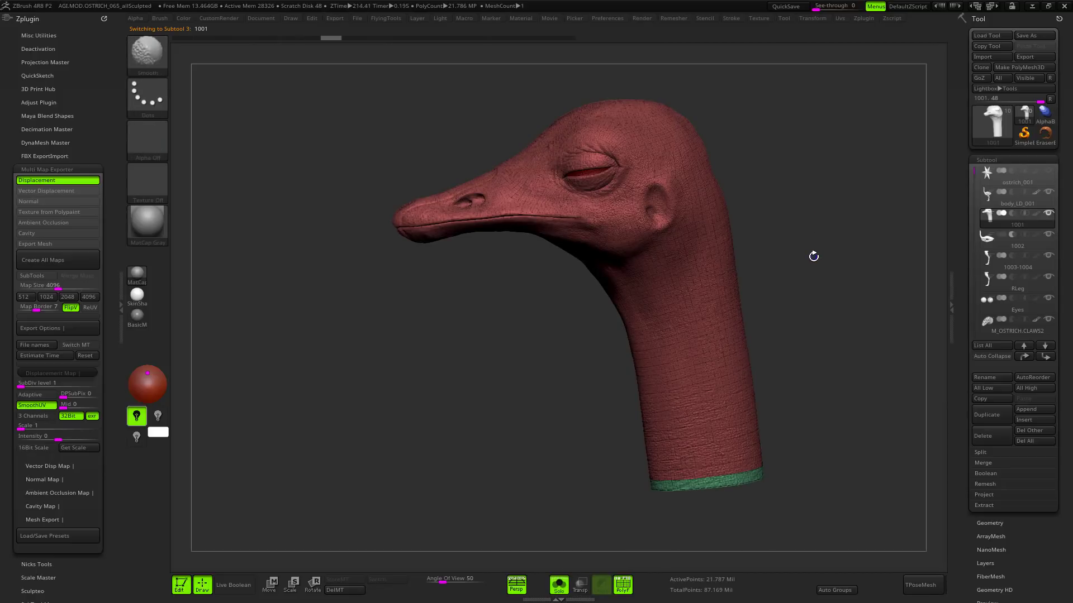
mouse_move(813, 257)
left_mouse_down()
mouse_move(771, 237)
mouse_move(746, 282)
left_mouse_up()
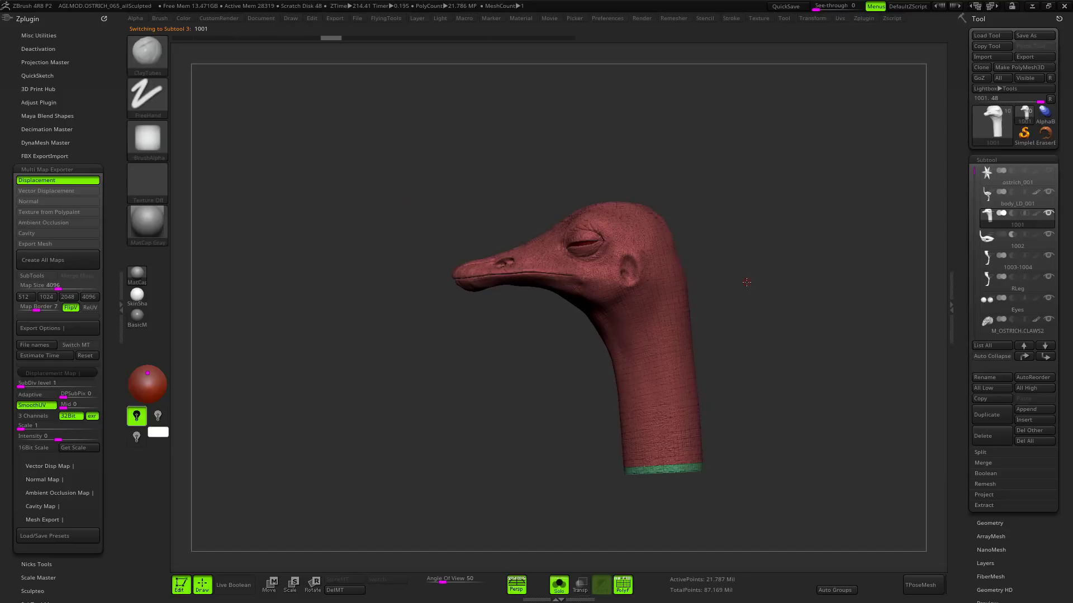
Step: Review the Multi Map Exporter's displacement map and export options for subtool 1001
left_click(866, 19)
left_click_drag(859, 29, 14, 63)
left_click_drag(77, 138, 73, 109)
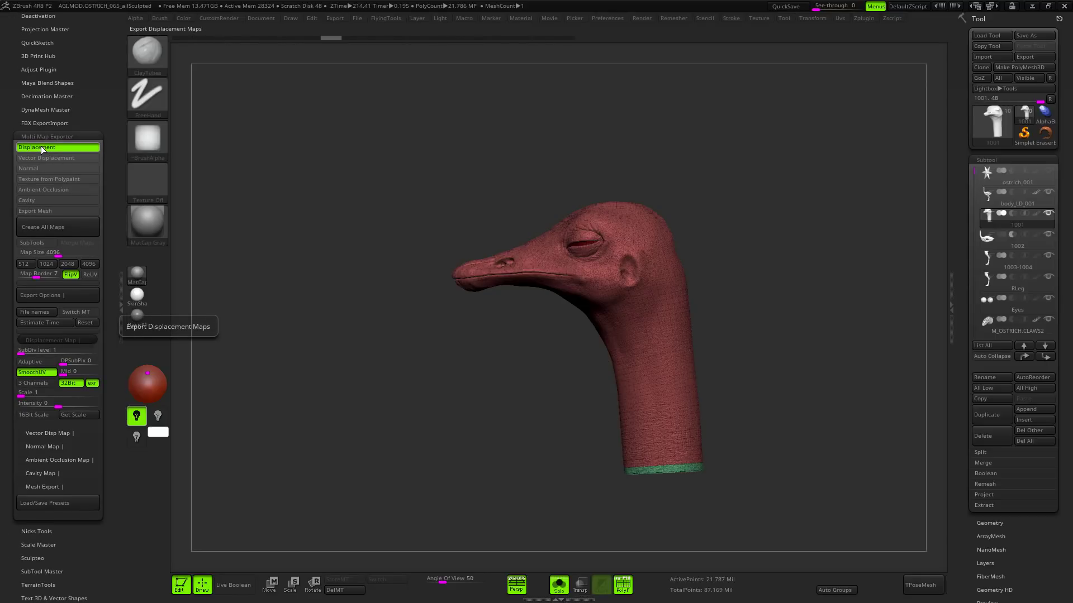
mouse_move(72, 118)
left_mouse_down()
mouse_move(74, 93)
mouse_move(70, 105)
left_mouse_up()
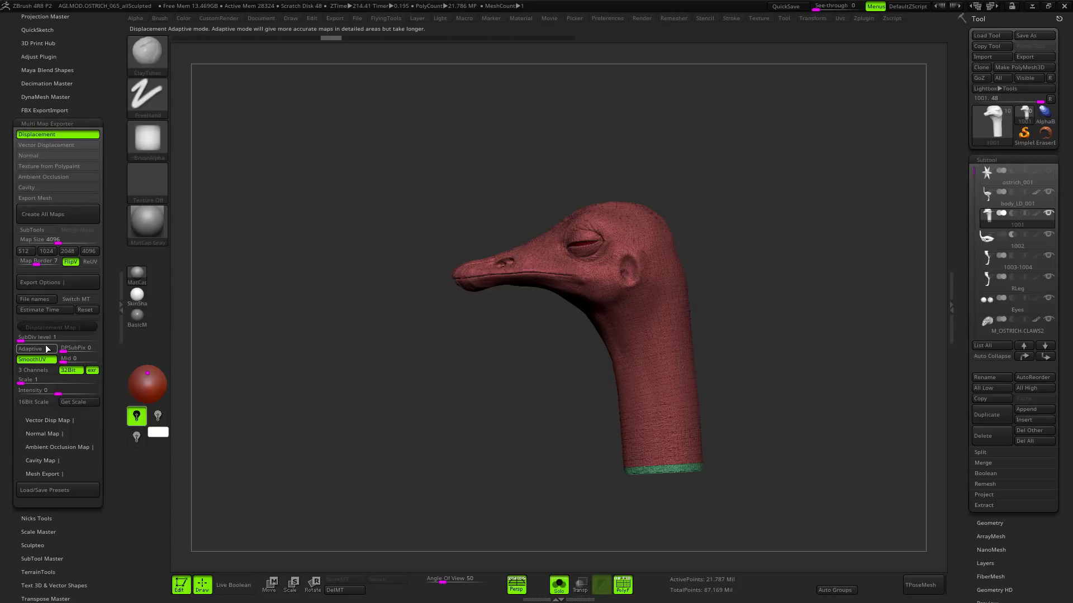
left_click(62, 327)
left_click(61, 327)
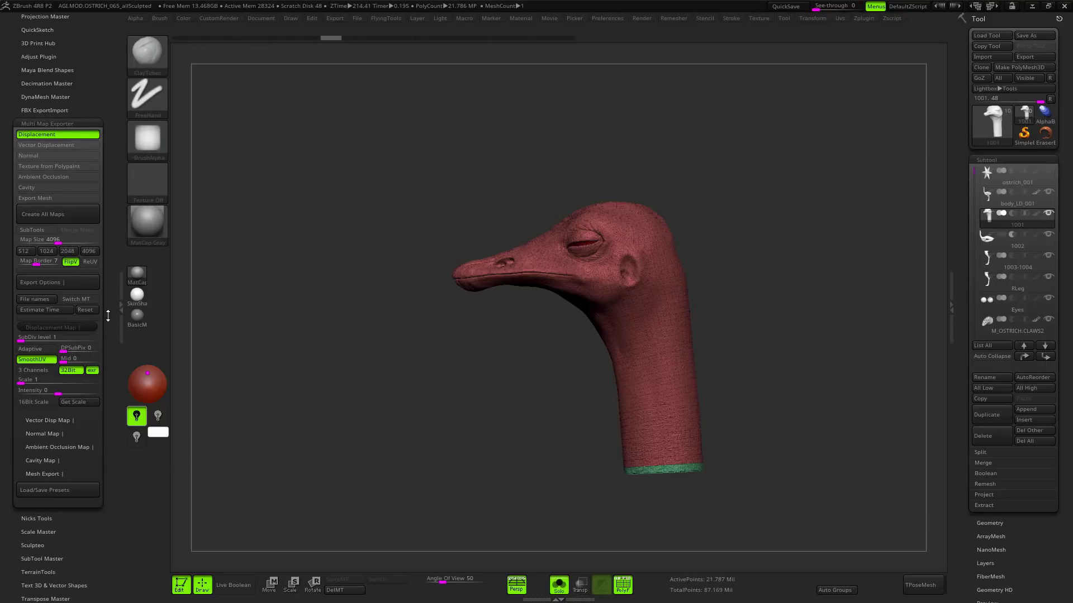
mouse_move(104, 317)
left_mouse_down()
mouse_move(100, 295)
mouse_move(103, 315)
left_mouse_up()
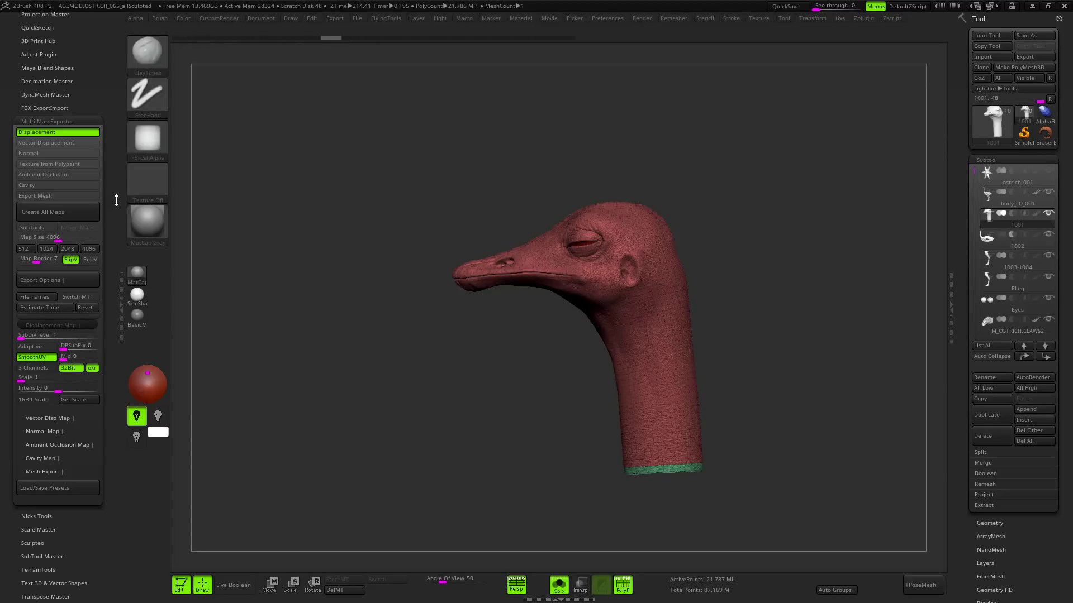
left_click_drag(116, 202, 116, 251)
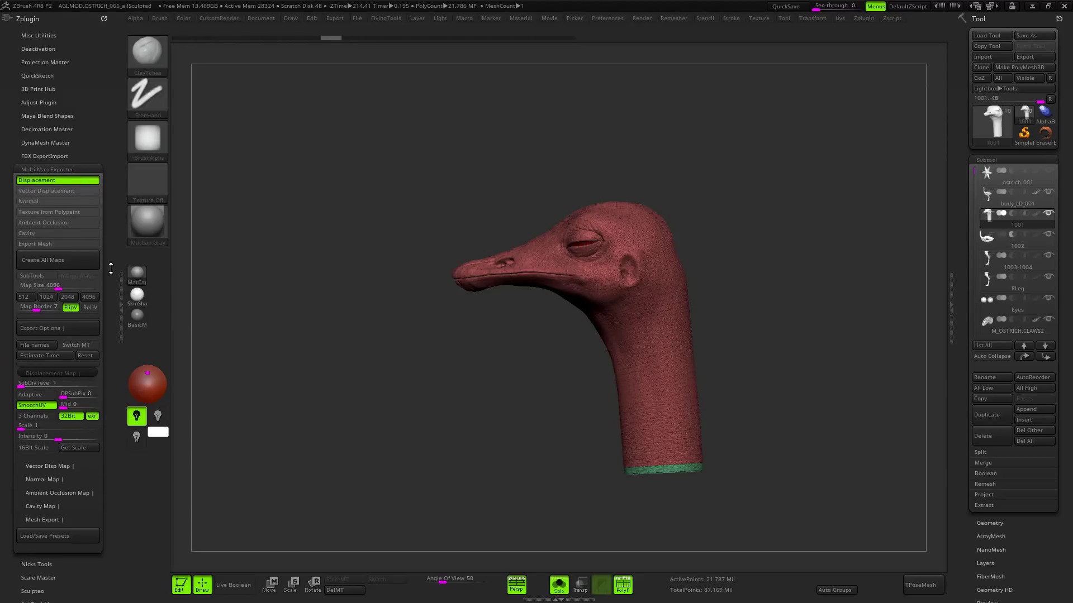
Step: Start creating all maps for subtool 1001 and browse to the maya project's sourceimages folder for saving
left_click(75, 260)
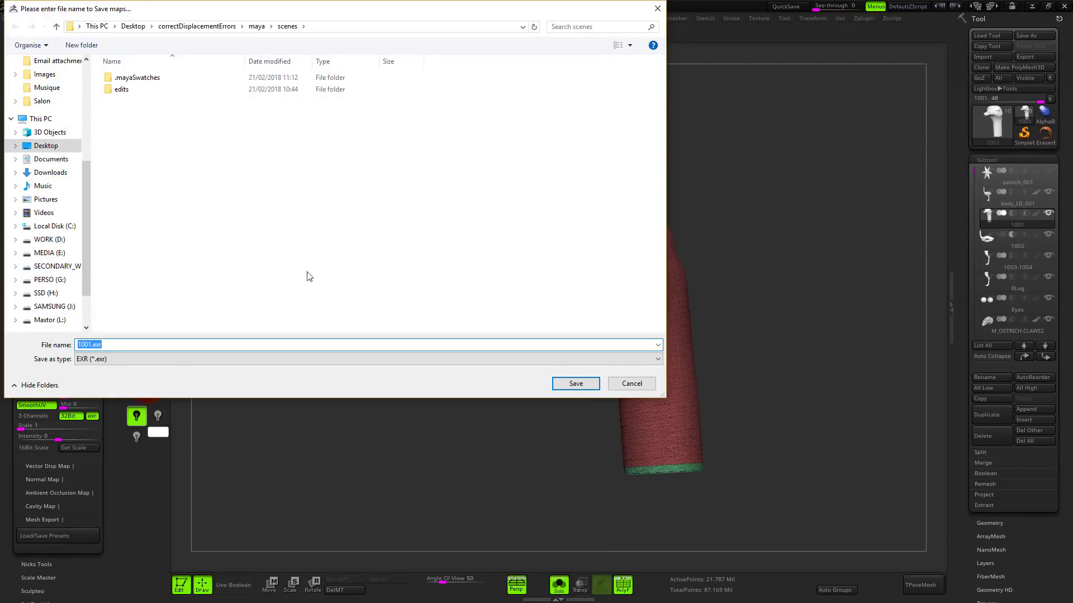
left_click_drag(316, 14, 445, 48)
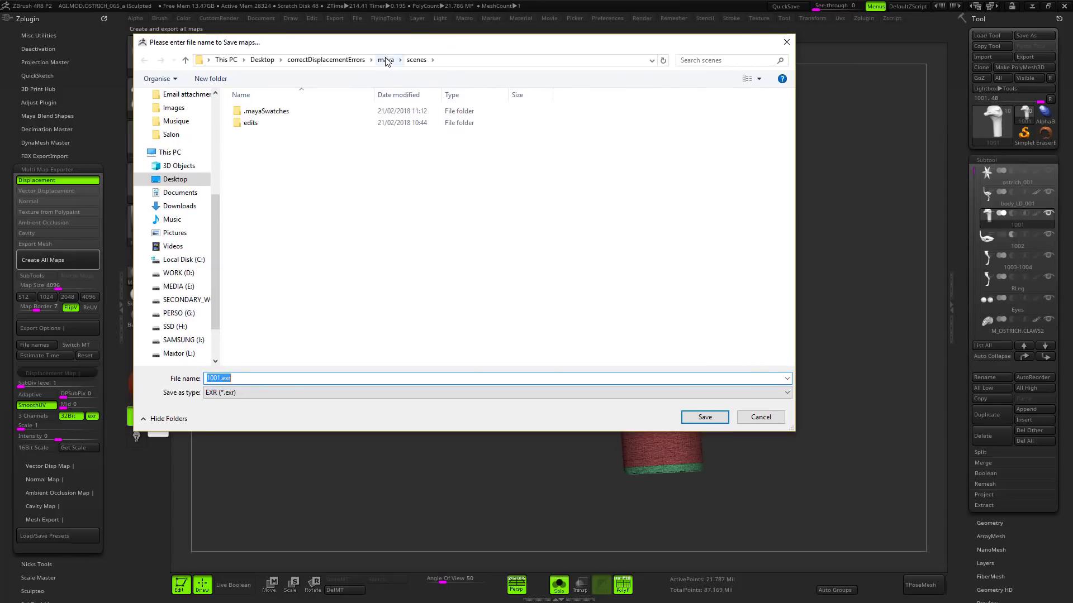
left_click(385, 60)
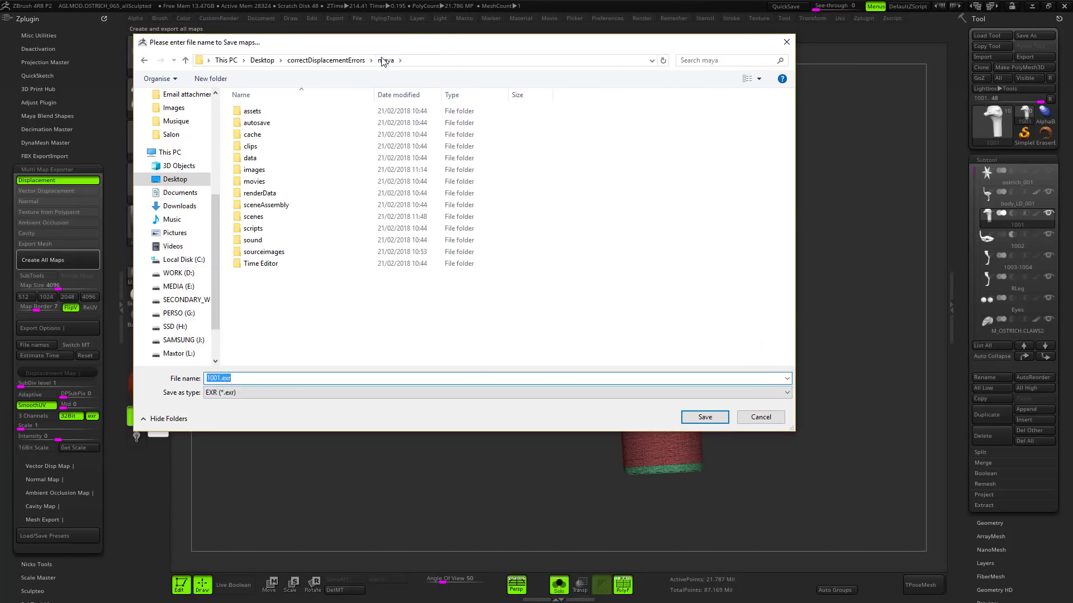
double_click(282, 252)
left_click_drag(357, 42, 467, 82)
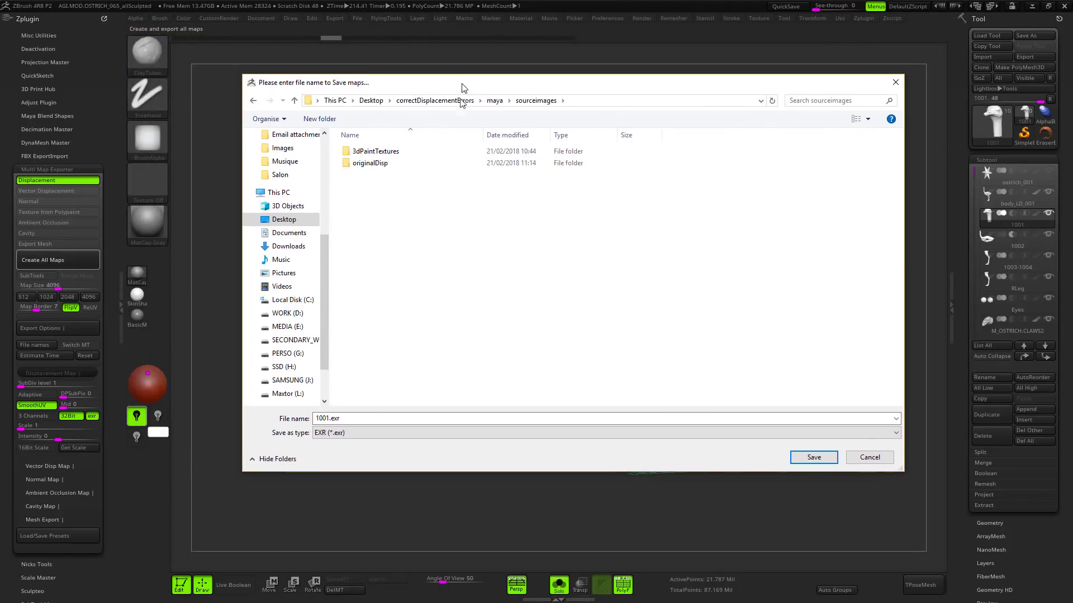
Step: Create a newDisp folder in sourceimages and export the displacement map into it as 1001.exr
left_click(329, 119)
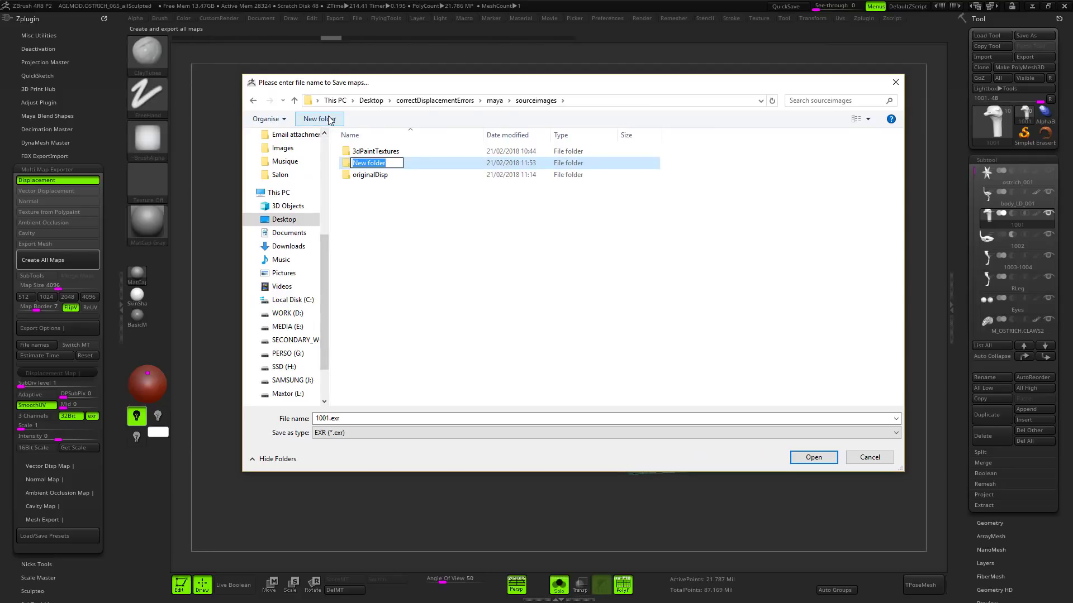
type("newDis")
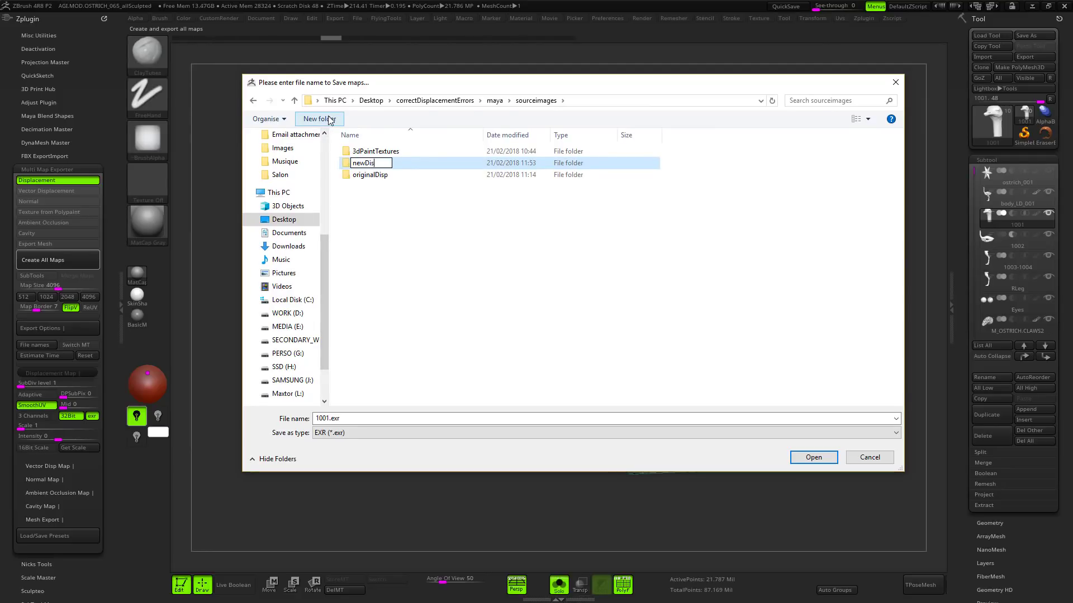
type("p")
key("Return")
key("Return")
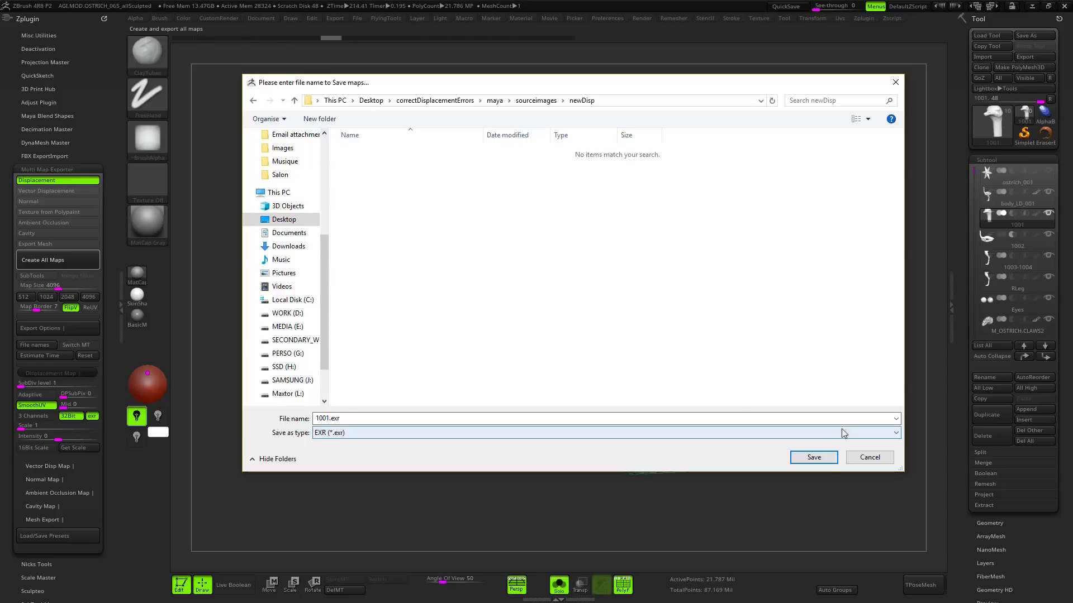
left_click(822, 460)
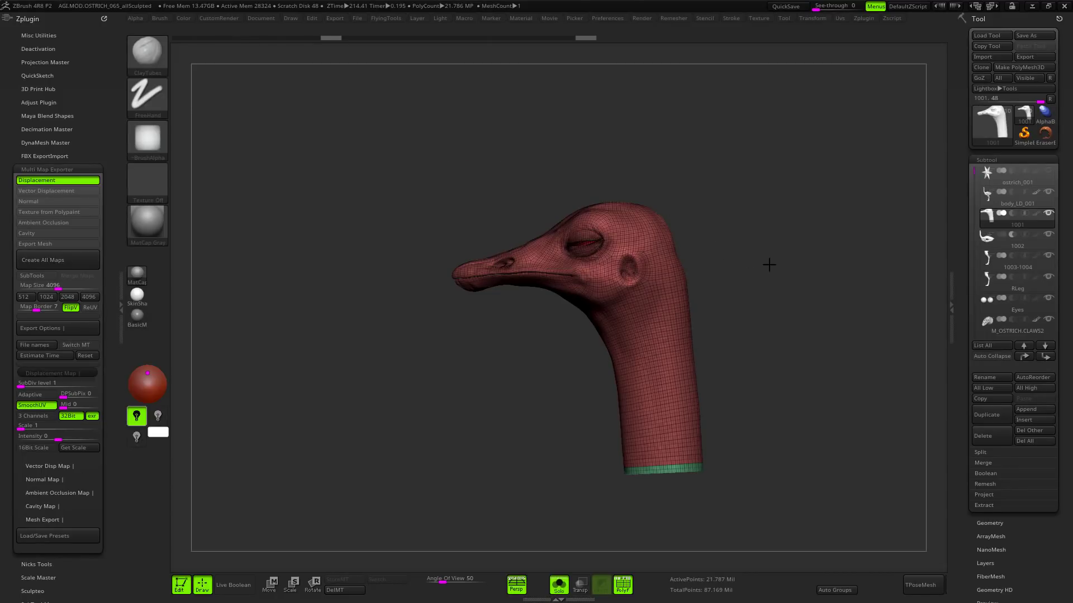
mouse_move(783, 268)
left_mouse_down()
mouse_move(723, 231)
mouse_move(757, 252)
mouse_move(756, 273)
mouse_move(742, 273)
left_mouse_up()
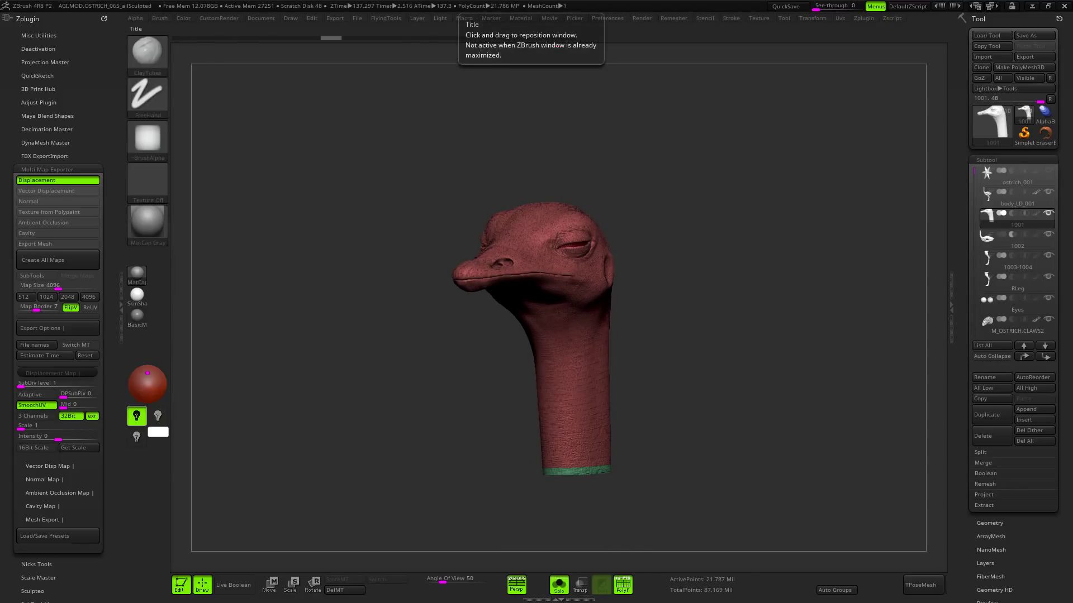
Step: Switch to NukeX and show the original 1001 displacement map from the Read2 node in the viewer
key("alt+Tab")
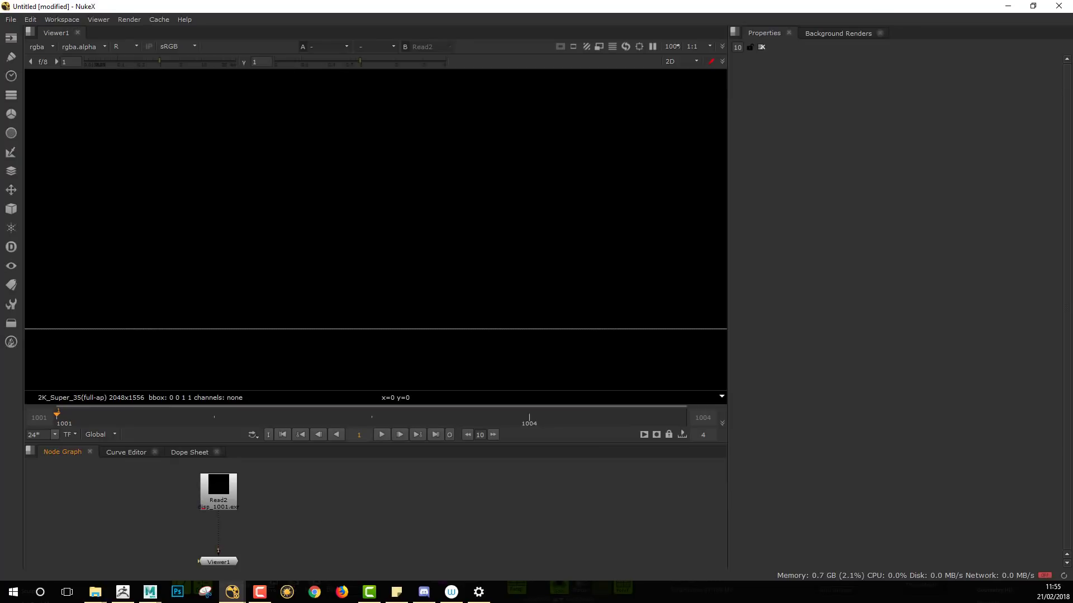
middle_click_drag(366, 471, 401, 444)
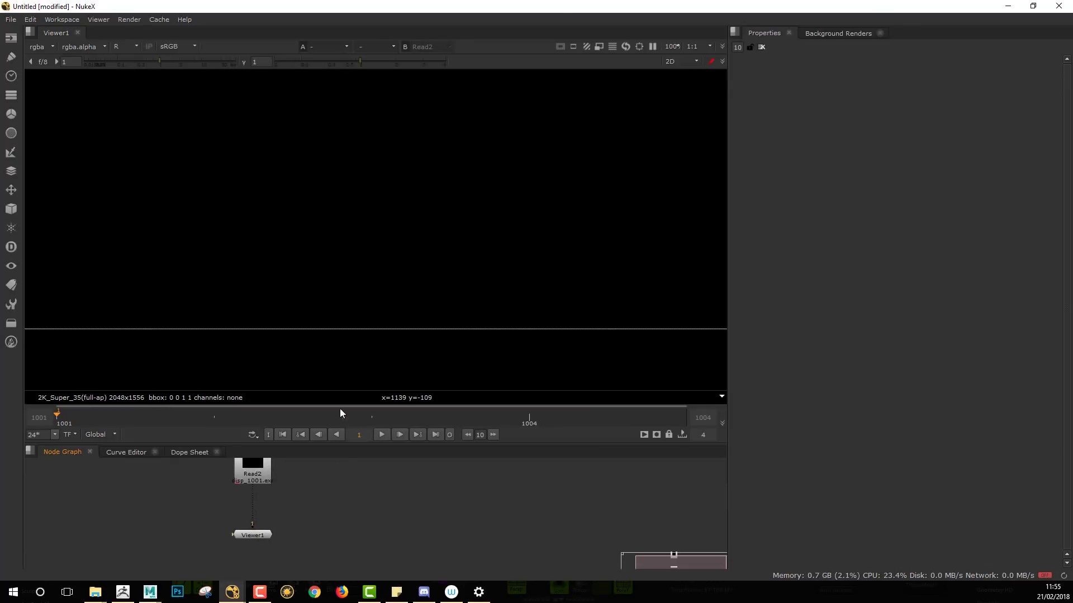
left_click(256, 479)
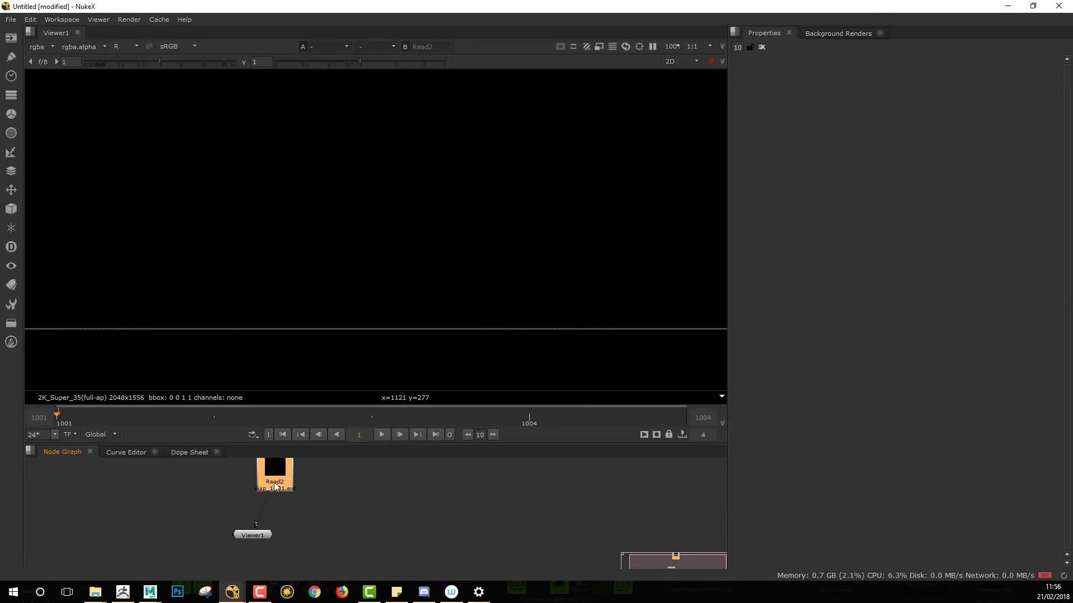
left_click_drag(277, 483, 292, 490)
scroll(420, 215, "down", 5)
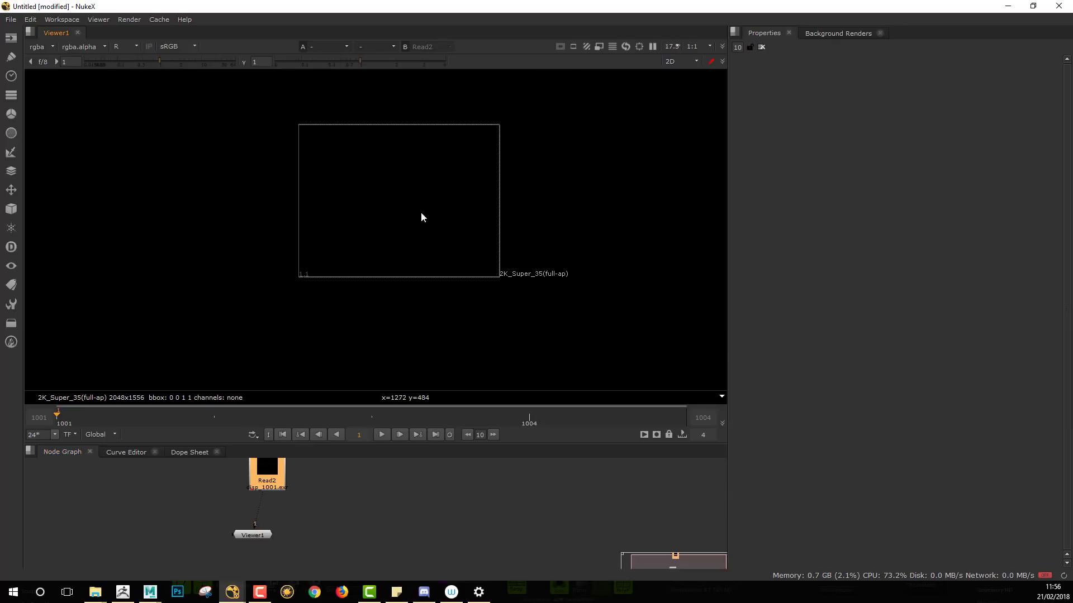
scroll(414, 163, "up", 2)
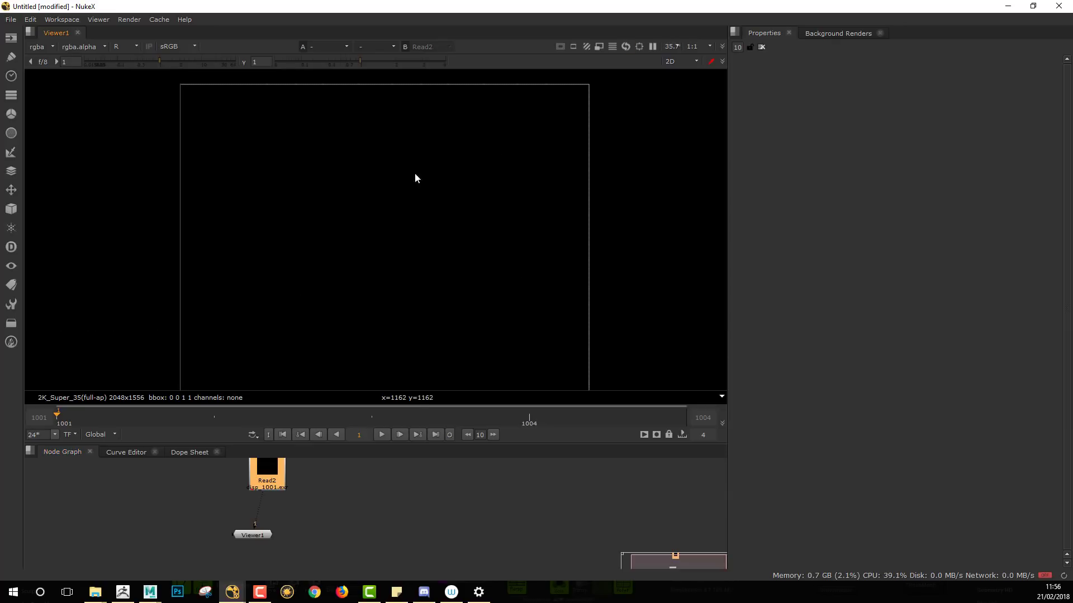
left_click(317, 495)
left_click(280, 470)
key("1")
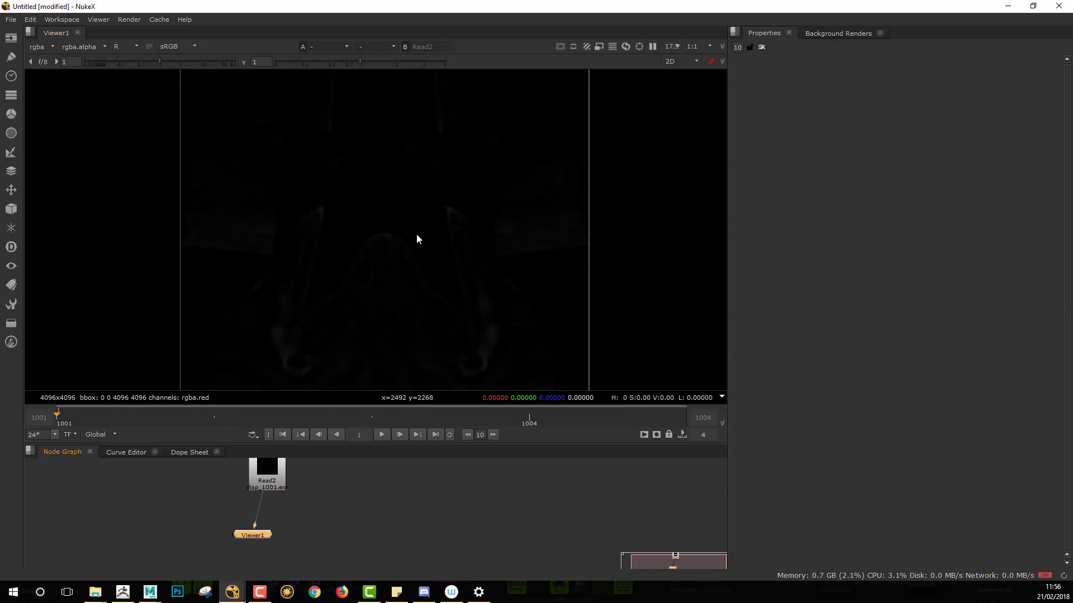
Step: Switch to the newDisp folder in File Explorer and delete 1001-DM1002.exr
key("alt+Tab")
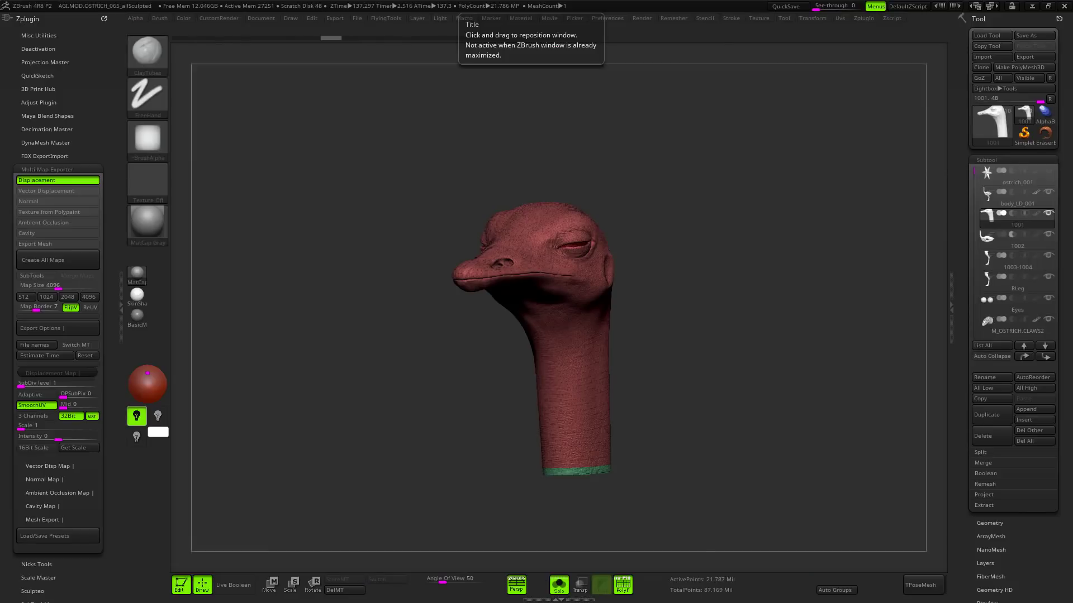
key("alt+Tab")
left_click_drag(646, 0, 687, 123)
left_click_drag(679, 258, 631, 178)
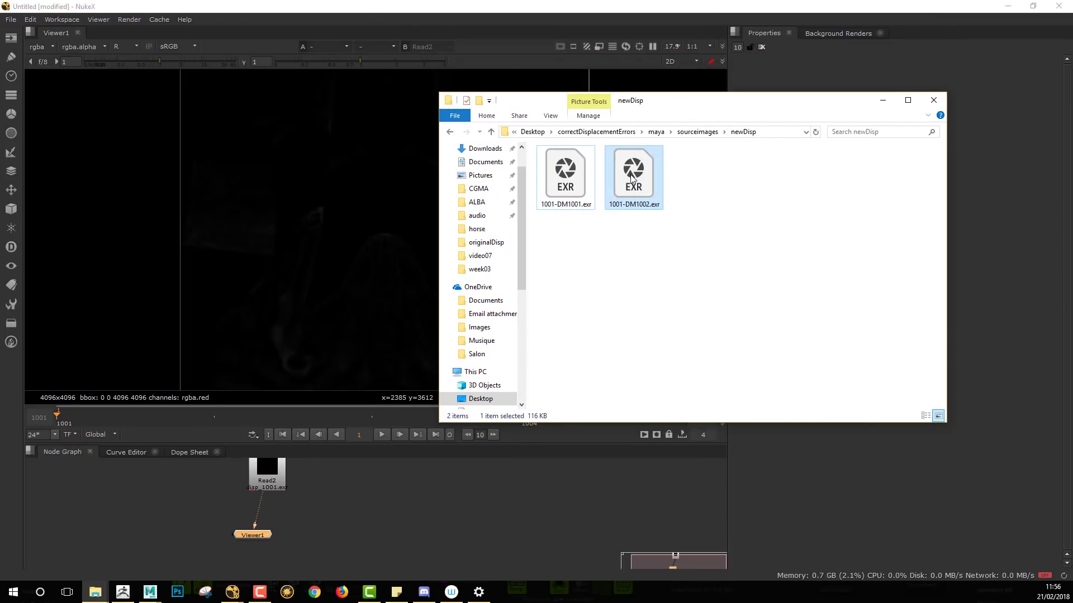
key("Delete")
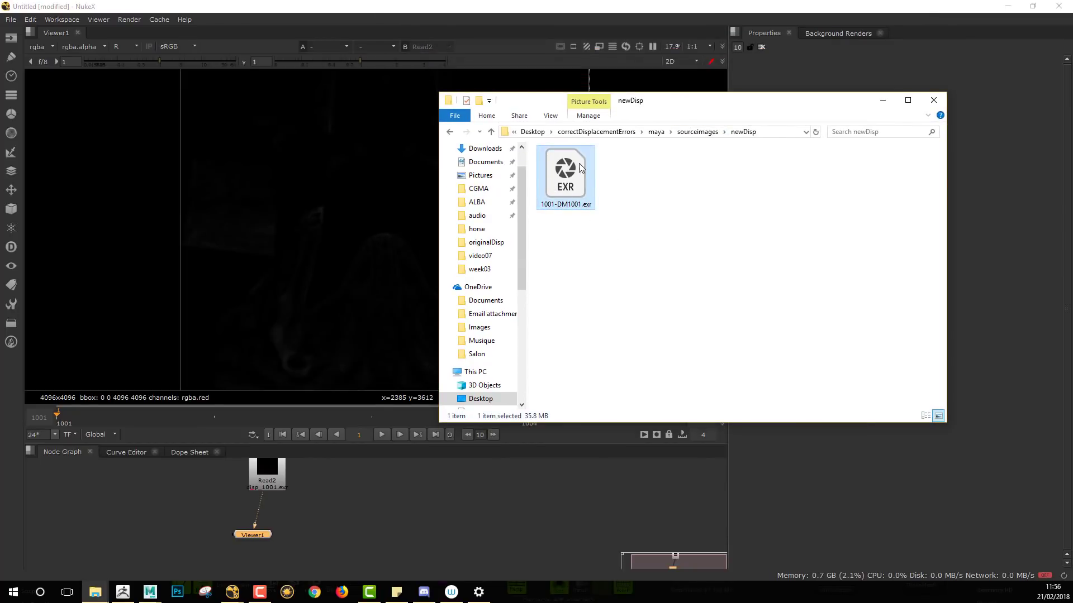
Step: Load 1001-DM1001.exr into the NukeX node graph beside Read2 and show it in the viewer
left_click_drag(579, 163, 337, 481)
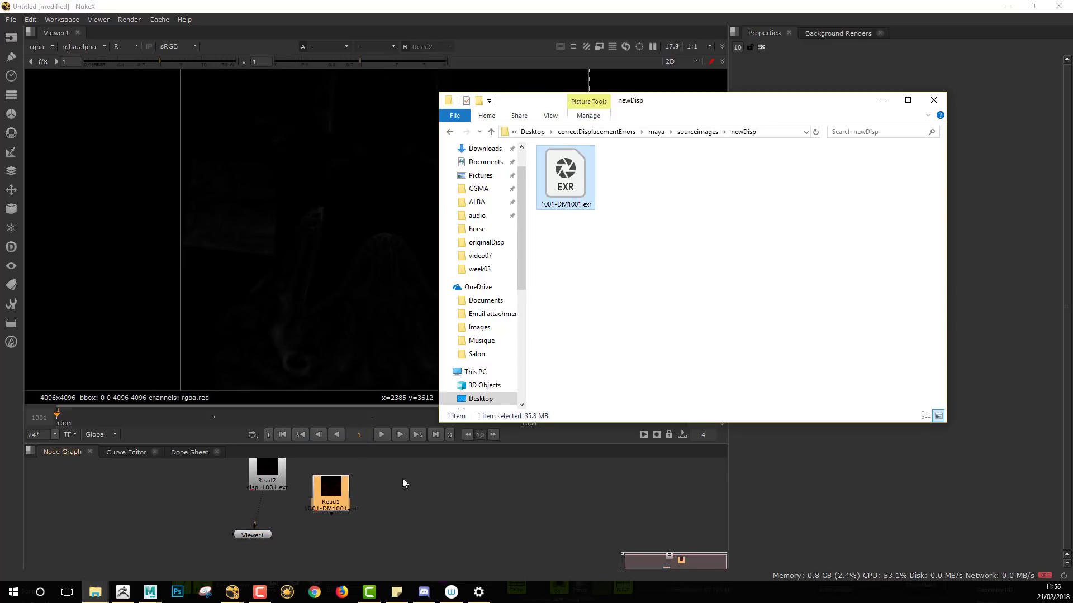
left_click(402, 478)
middle_click_drag(433, 498, 467, 510)
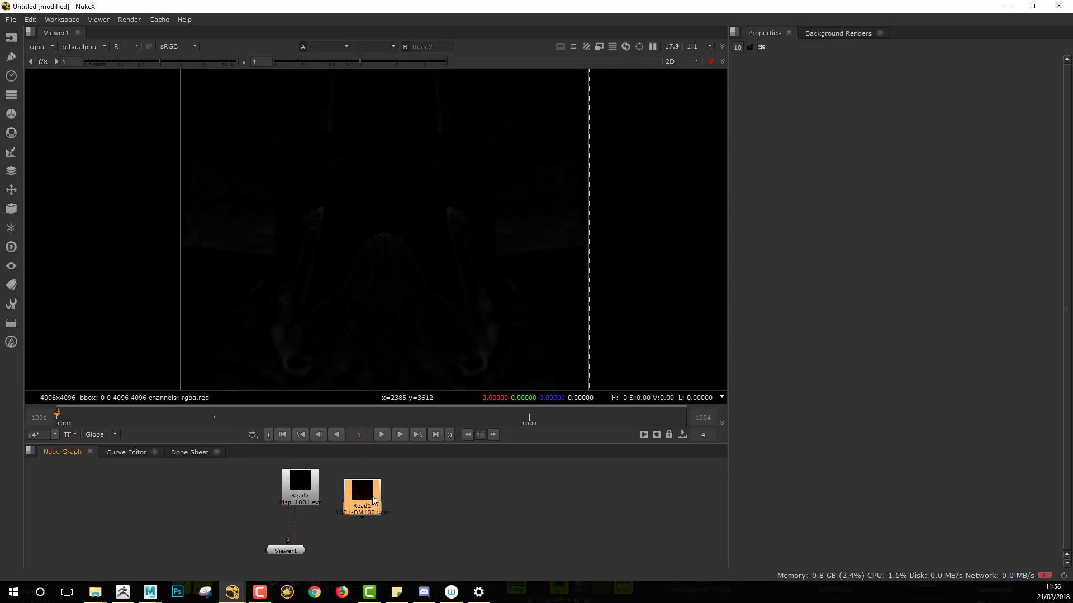
left_click_drag(373, 496, 373, 491)
key("1")
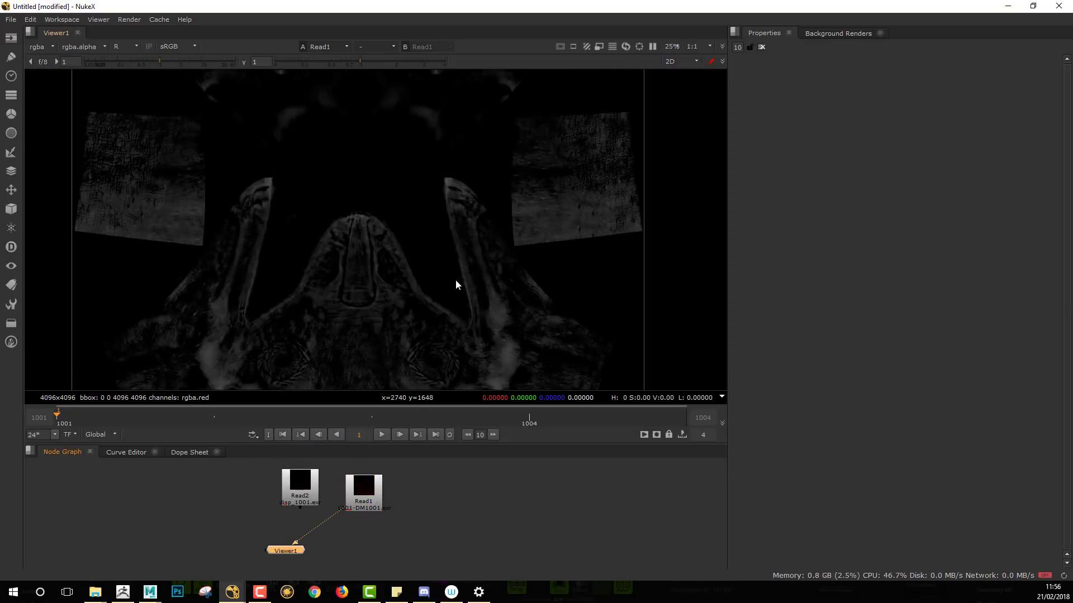
Step: Connect Read2 to viewer input 2 and Read1 to viewer input 1, with the viewer framed on the eye area of the map
scroll(456, 285, "up", 3)
middle_click_drag(421, 290, 463, 119)
scroll(394, 243, "up", 1)
middle_click_drag(393, 243, 492, 129)
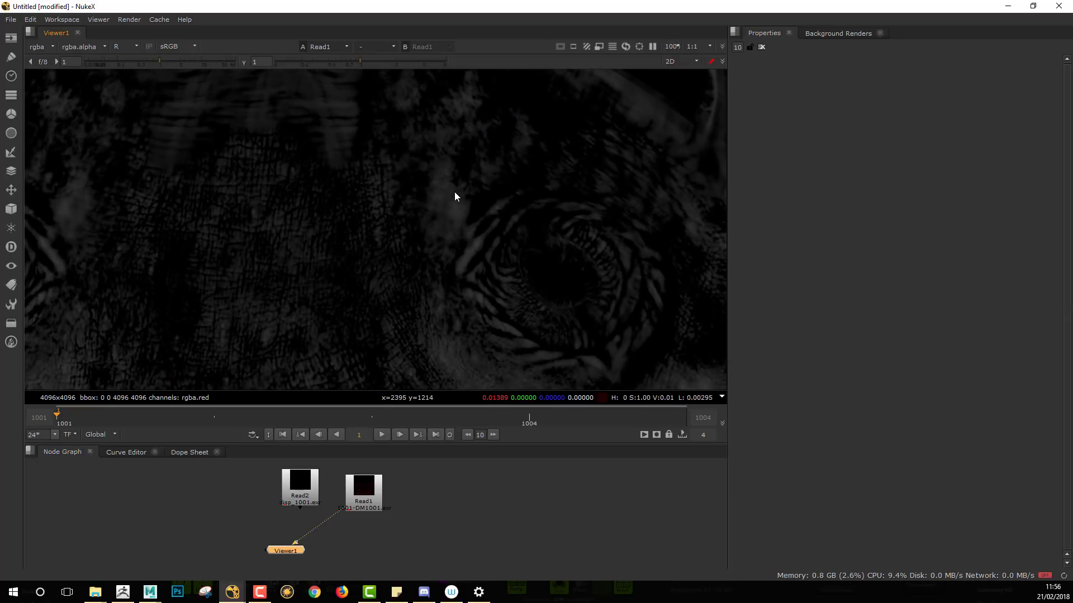
left_click(314, 489)
key("2")
left_click(326, 483)
key("1")
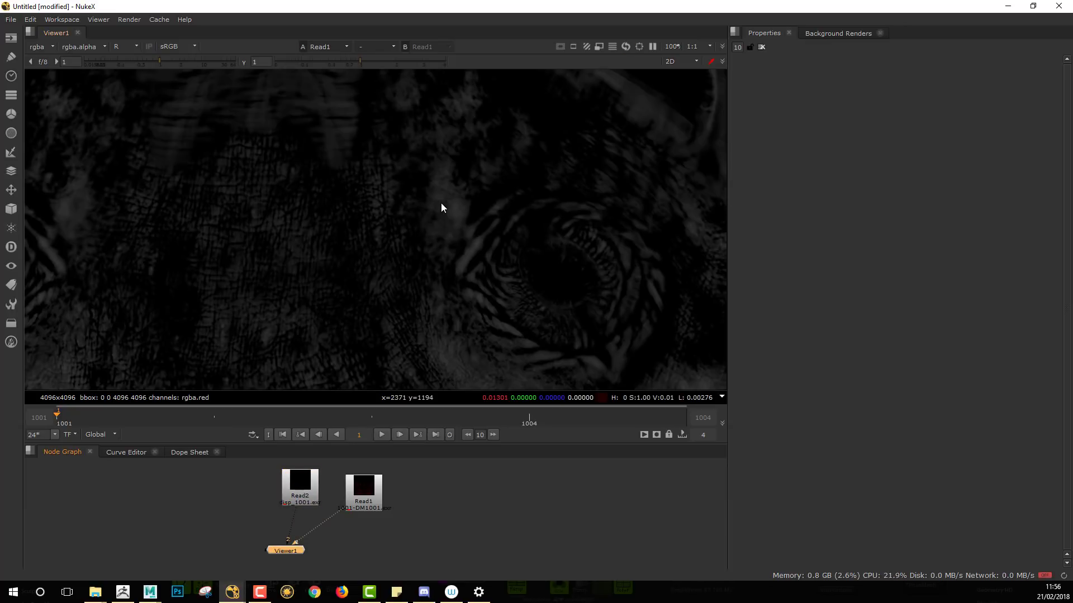
Step: Compare the new and original 1001 displacement maps by alternating between Read1 and Read2, and examine the whole new map
key("2")
key("1")
key("2")
key("1")
key("2")
key("1")
key("2")
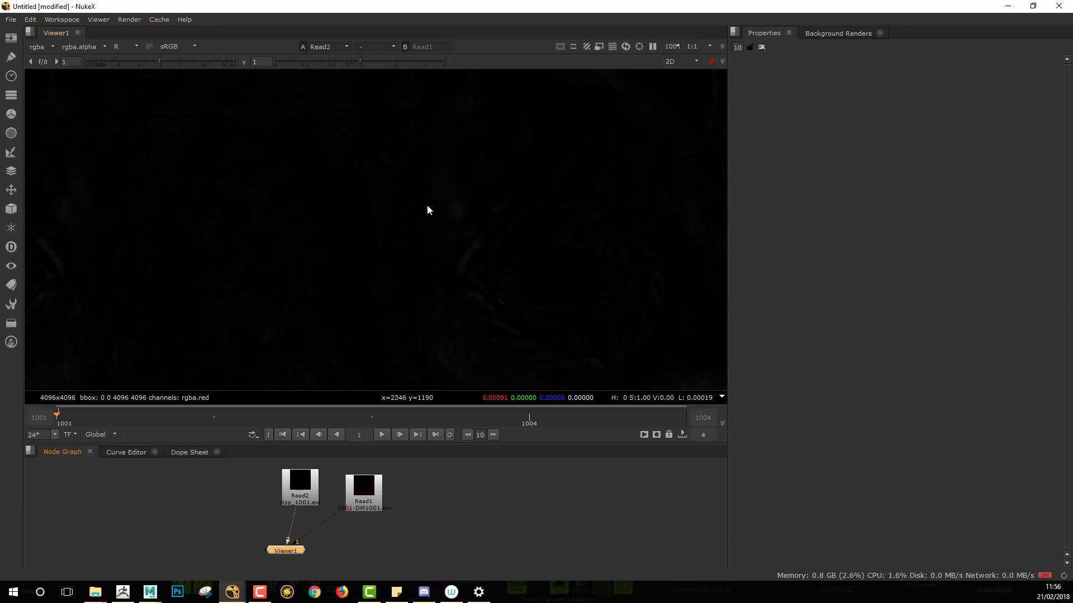
key("1")
key("2")
key("1")
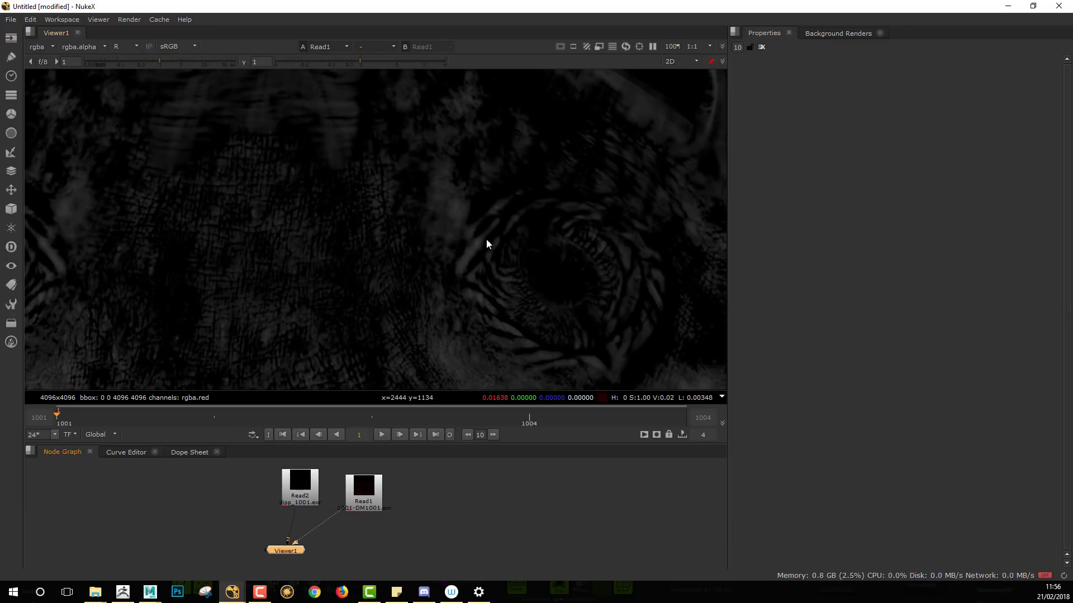
middle_click_drag(511, 249, 429, 142)
middle_click_drag(450, 236, 543, 285)
scroll(400, 188, "down", 6)
middle_click_drag(395, 201, 406, 273)
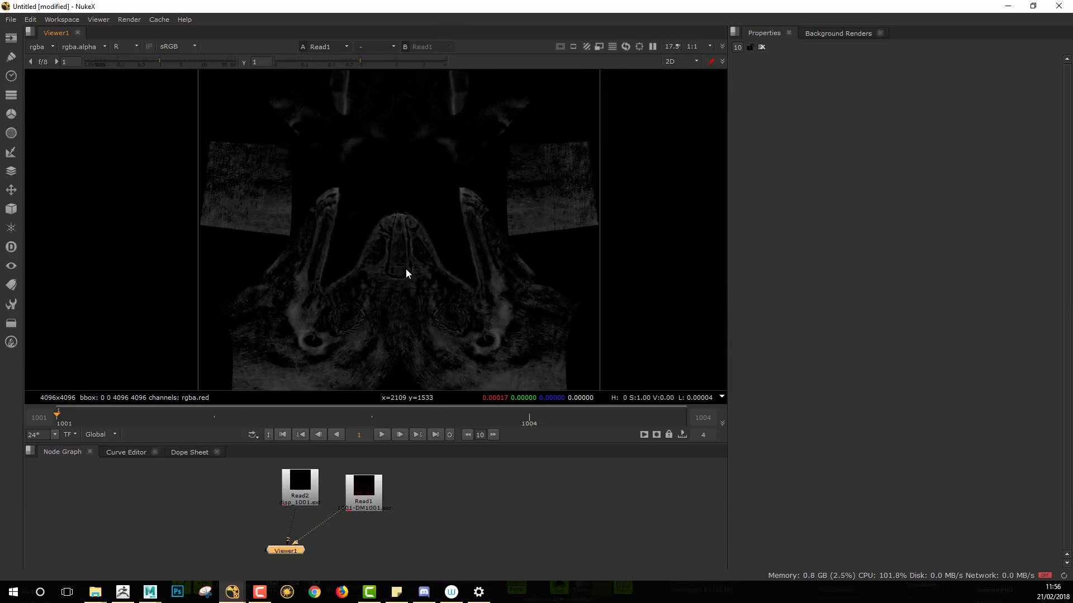
middle_click_drag(406, 233, 403, 186)
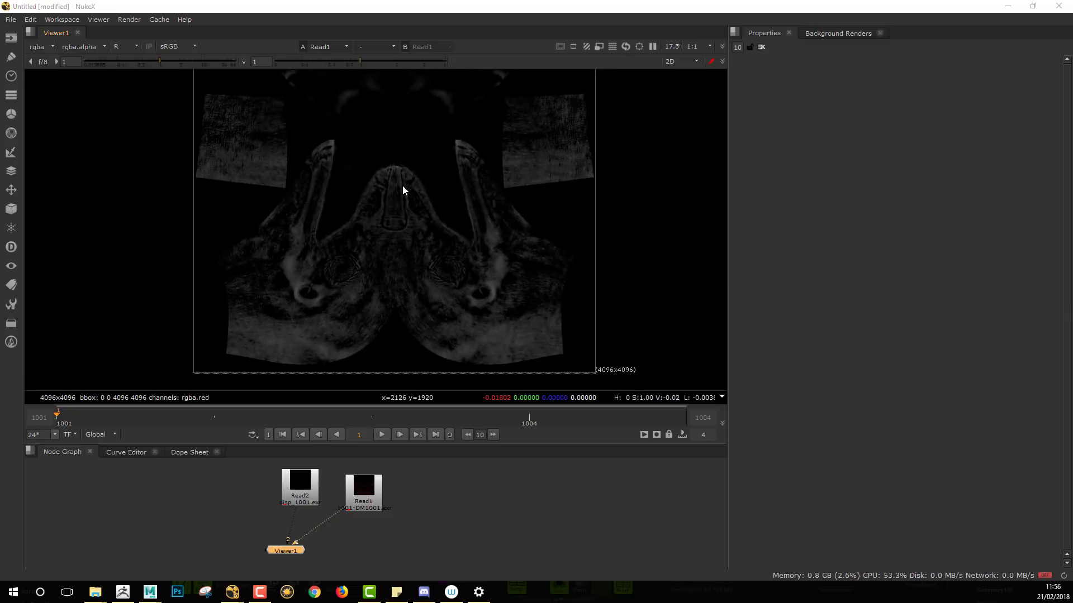
Step: Switch to ZBrush and check the Export settings of the 1001 subtool
key("alt+Tab")
scroll(1000, 441, "down", 15)
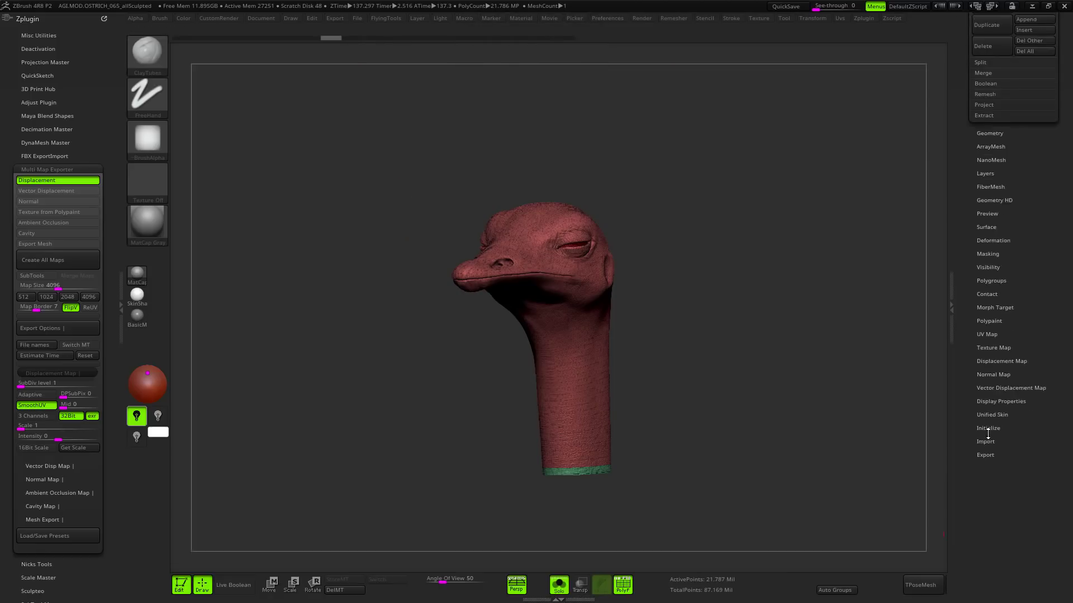
scroll(1008, 295, "up", 10)
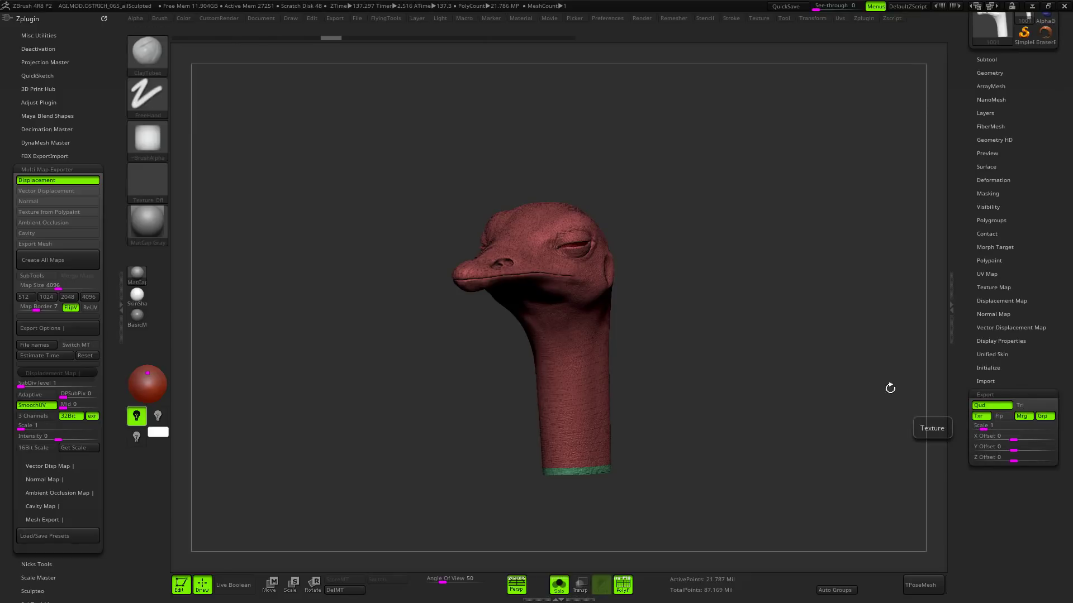
left_click_drag(781, 287, 761, 295)
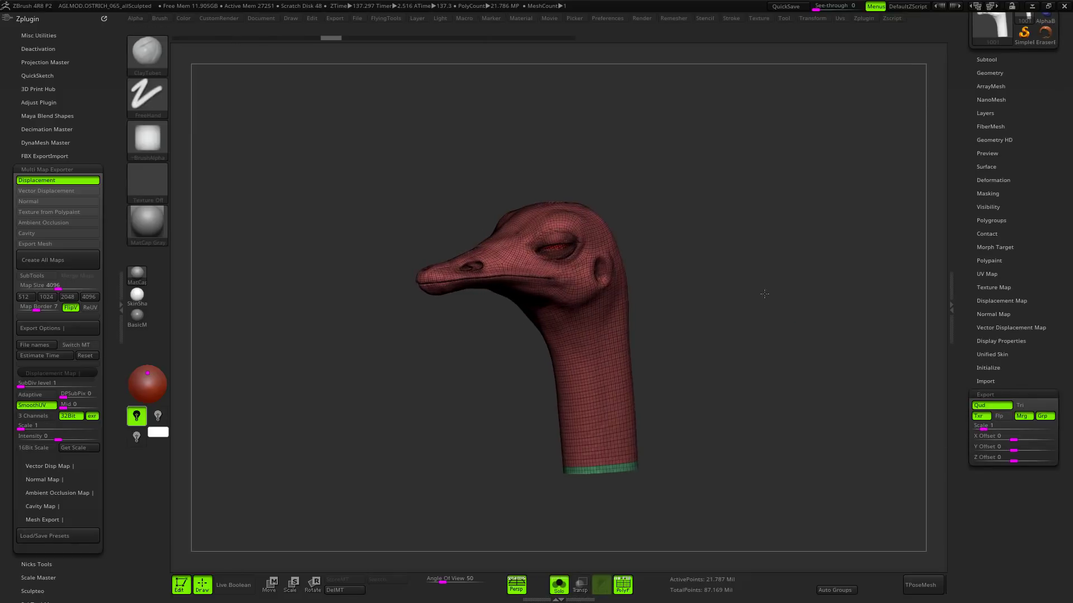
Step: Select the 1002 subtool and export its displacement map as 1002.exr into the newDisp folder
left_click(987, 59)
left_click(1026, 148)
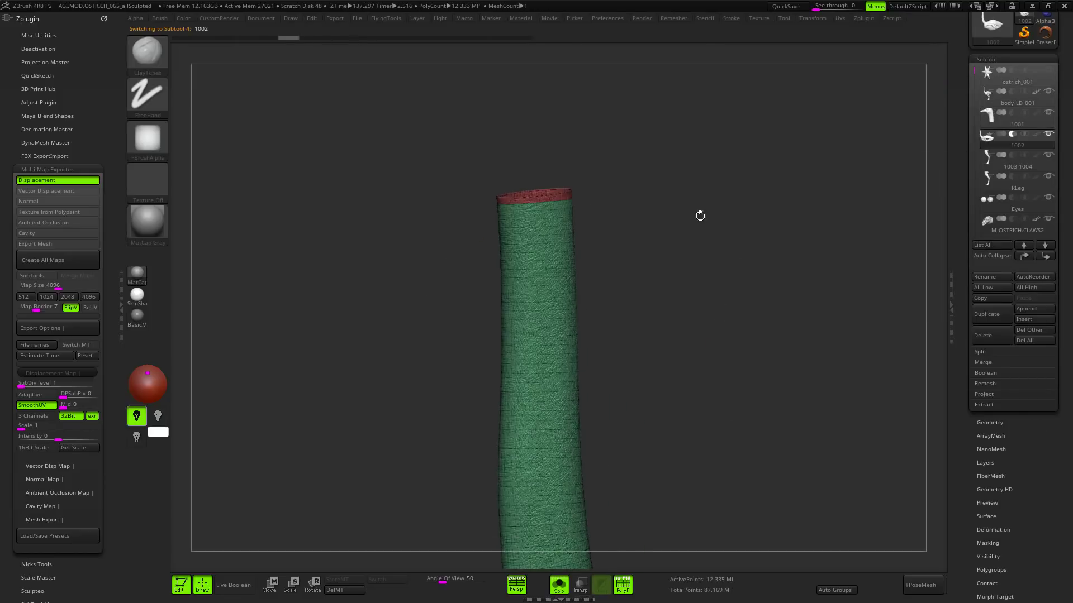
mouse_move(700, 215)
left_mouse_down()
mouse_move(582, 182)
mouse_move(608, 163)
mouse_move(571, 196)
mouse_move(577, 228)
mouse_move(601, 203)
mouse_move(641, 201)
mouse_move(601, 179)
mouse_move(615, 175)
mouse_move(564, 173)
mouse_move(576, 172)
left_mouse_up()
key("shift+f")
key("shift+f")
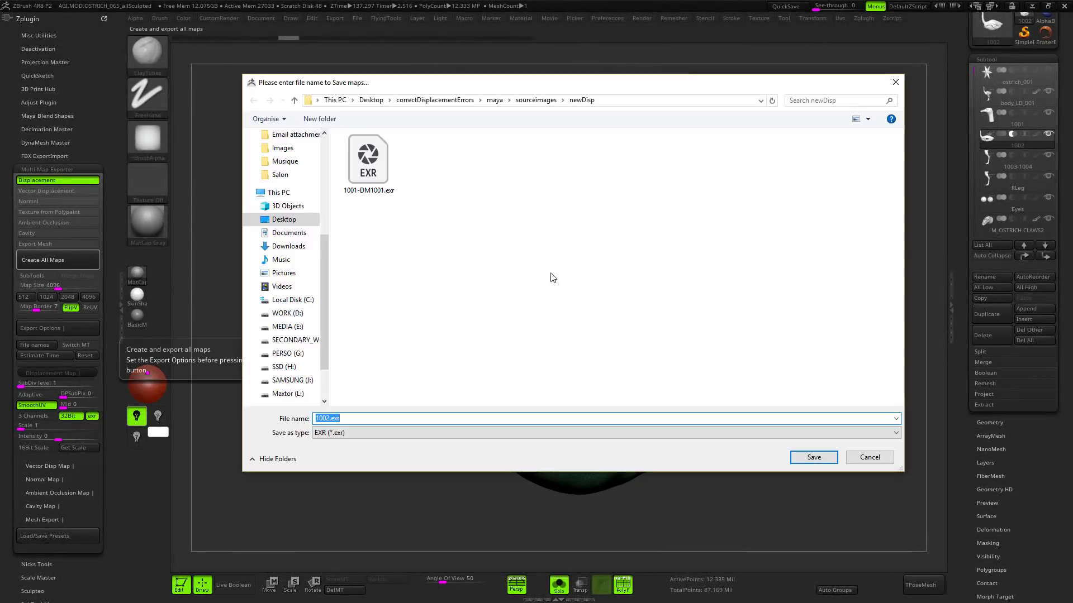
key("Return")
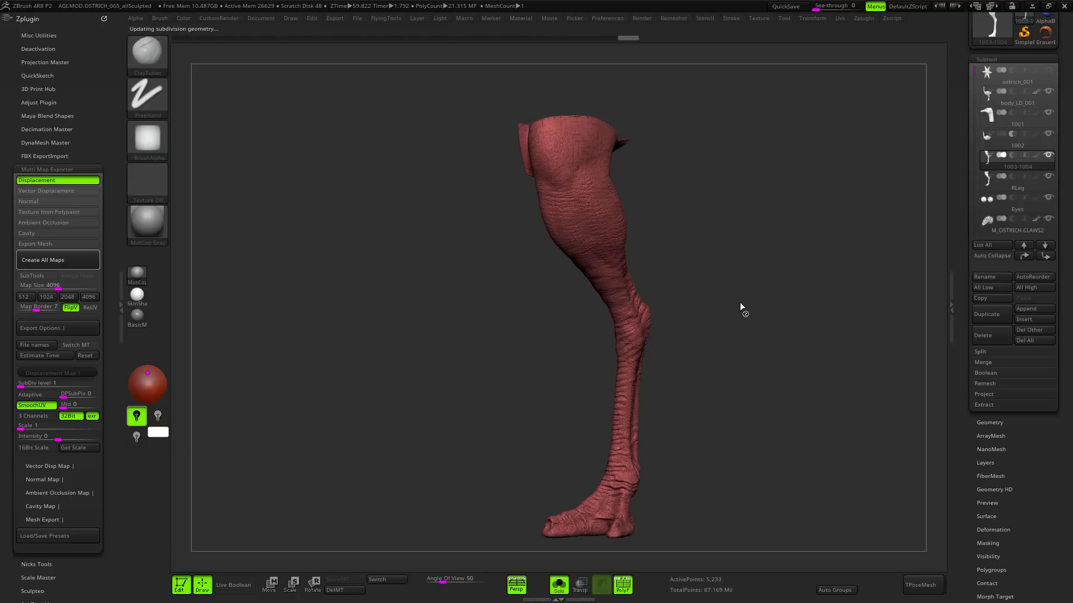
Step: In the newDisp folder in File Explorer, rename 1001-DM1001.exr as disp_1001.exr and delete 1002-DM1003.exr
type("disp_1001.exr")
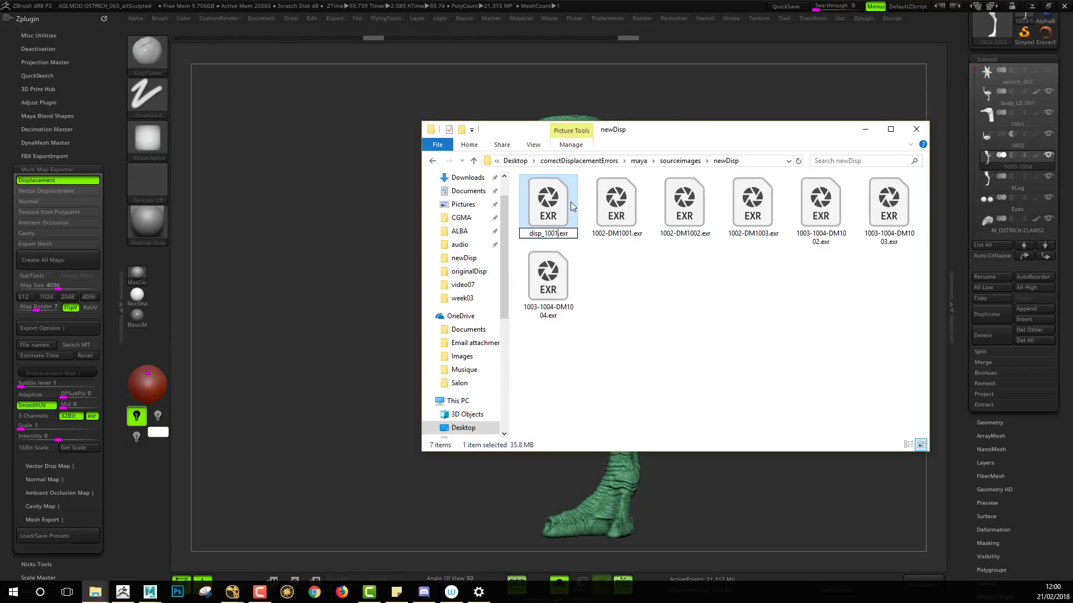
key("Return")
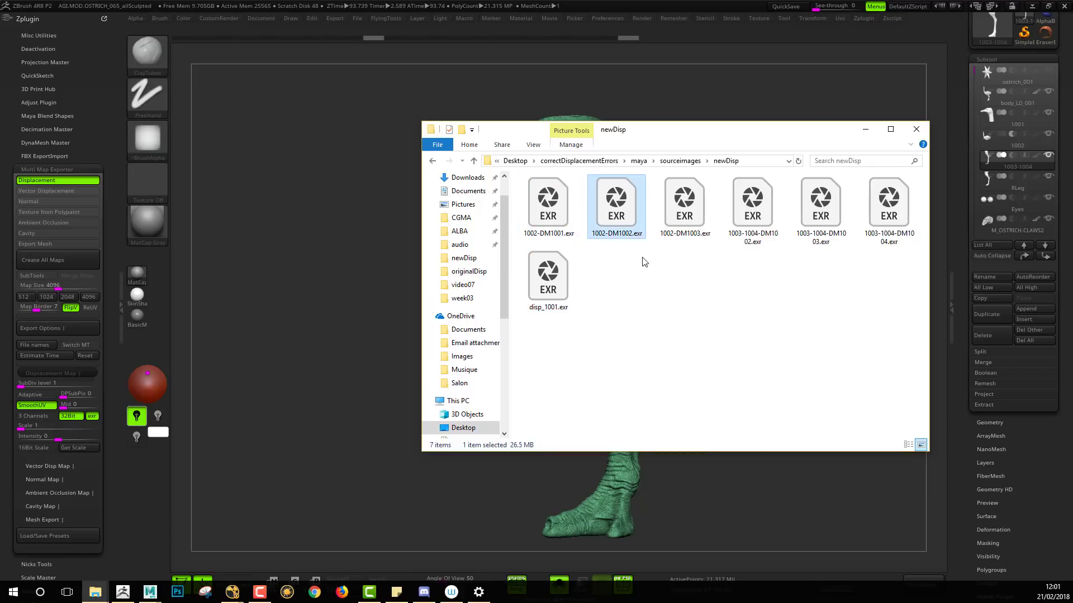
left_click(662, 223)
key("Delete")
Step: Rename 1002-DM1002.exr as disp_1002.exr
left_click(615, 223)
key("F4")
key("Escape")
key("F2")
type("disp_1002")
key("Return")
Step: Rename 1003-1004-DM1003.exr as disp_1003.exr and 1003-1004-DM1004.exr as disp_1004.exr
left_click(686, 229)
key("F2")
type("disp_1003")
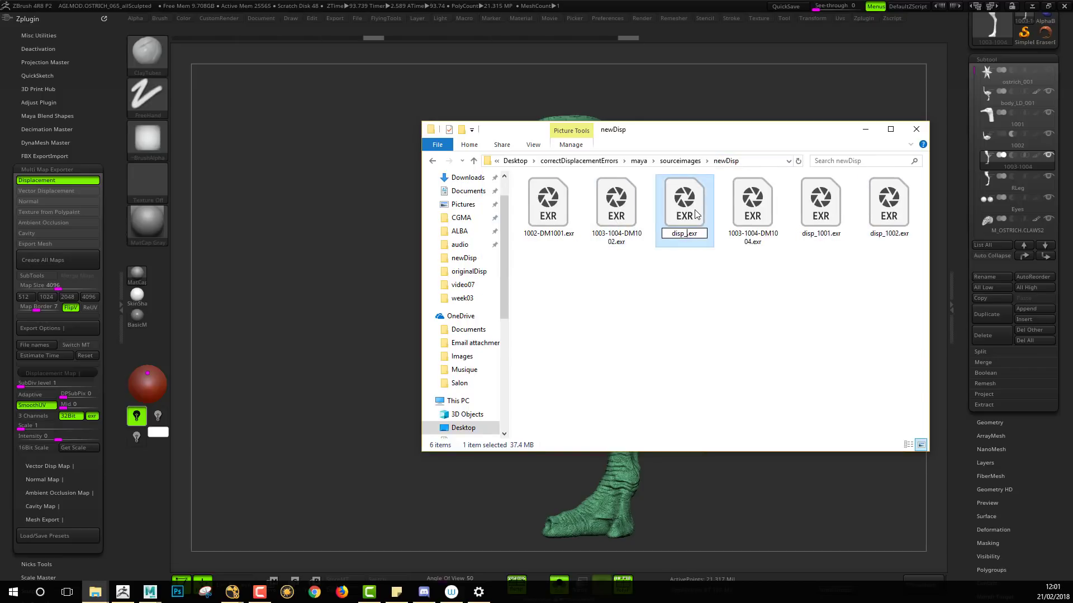
key("Return")
left_click(696, 206)
key("F2")
type("disp_1004")
key("Return")
Step: Delete the unneeded maps 1003-1004-DM1002.exr and 1002-DM1001.exr from the newDisp folder
left_click(616, 207)
key("Delete")
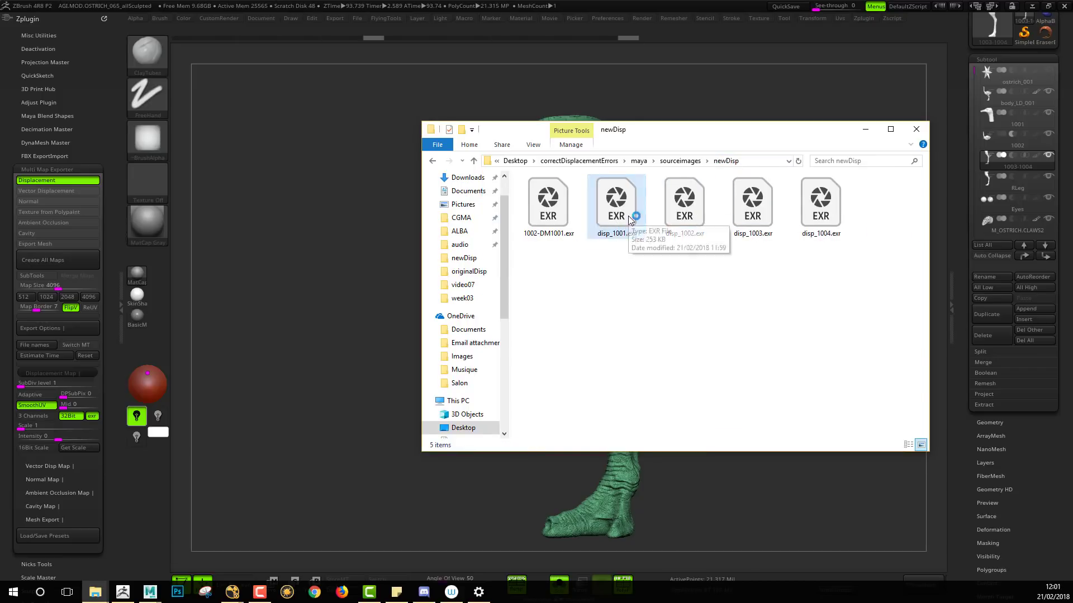
left_click(548, 207)
key("Delete")
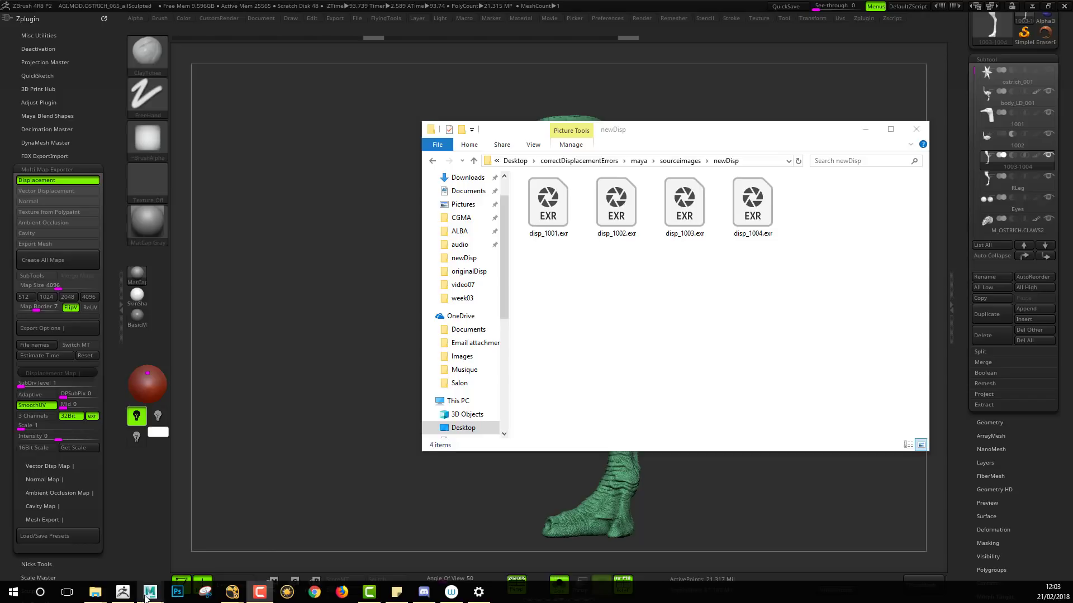
Step: Switch to the dispError_001 scene in Maya and frame group1 in the perspective view
mouse_move(150, 591)
left_click(212, 556)
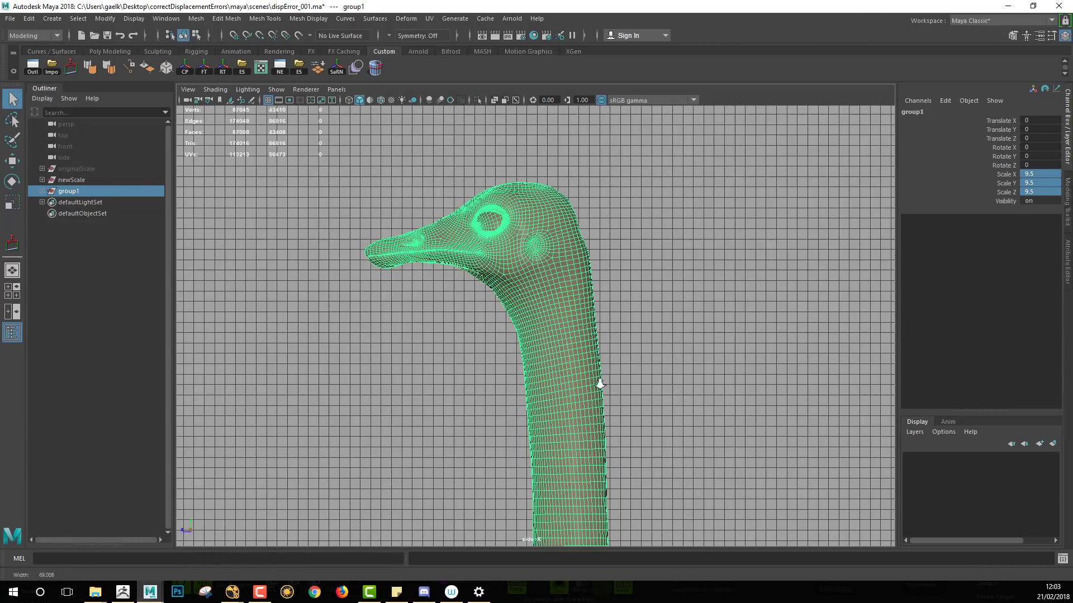
scroll(583, 376, "down", 10)
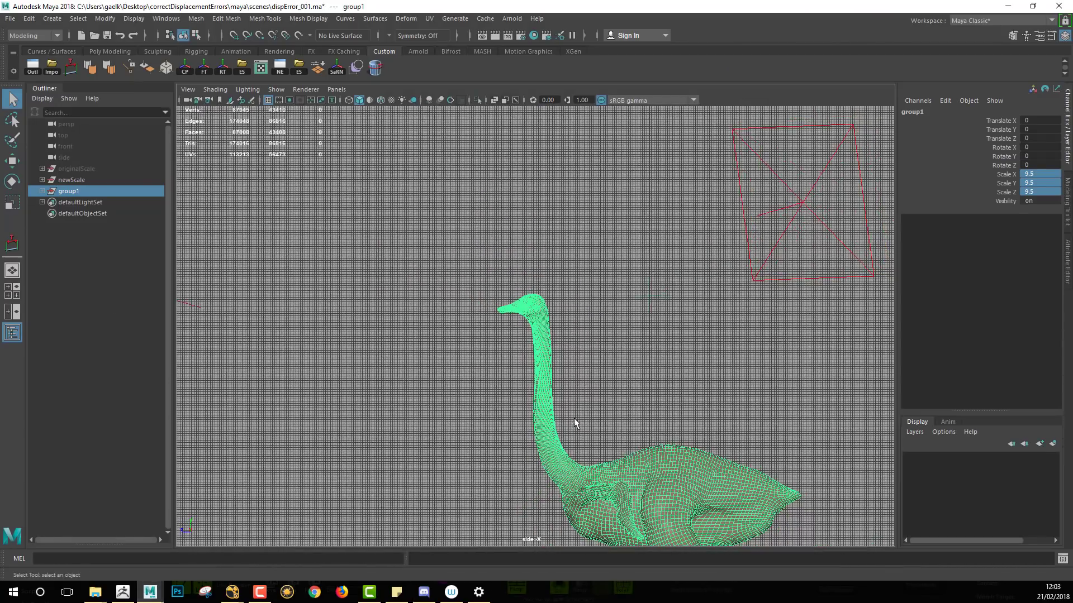
middle_click_drag(642, 456, 498, 301, "alt")
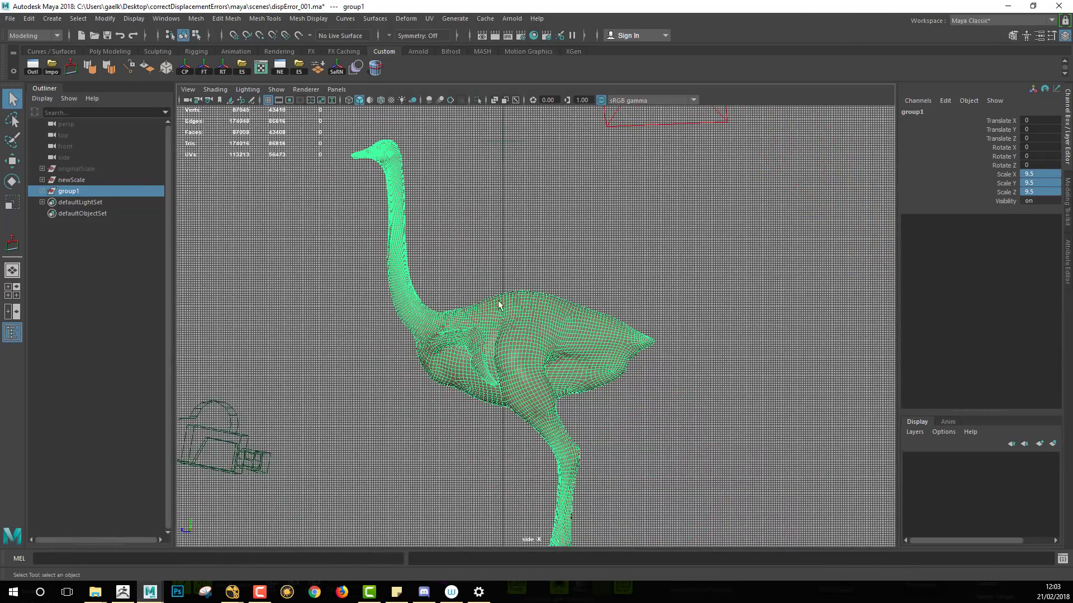
key("space")
left_click_drag(522, 333, 519, 284)
key("f")
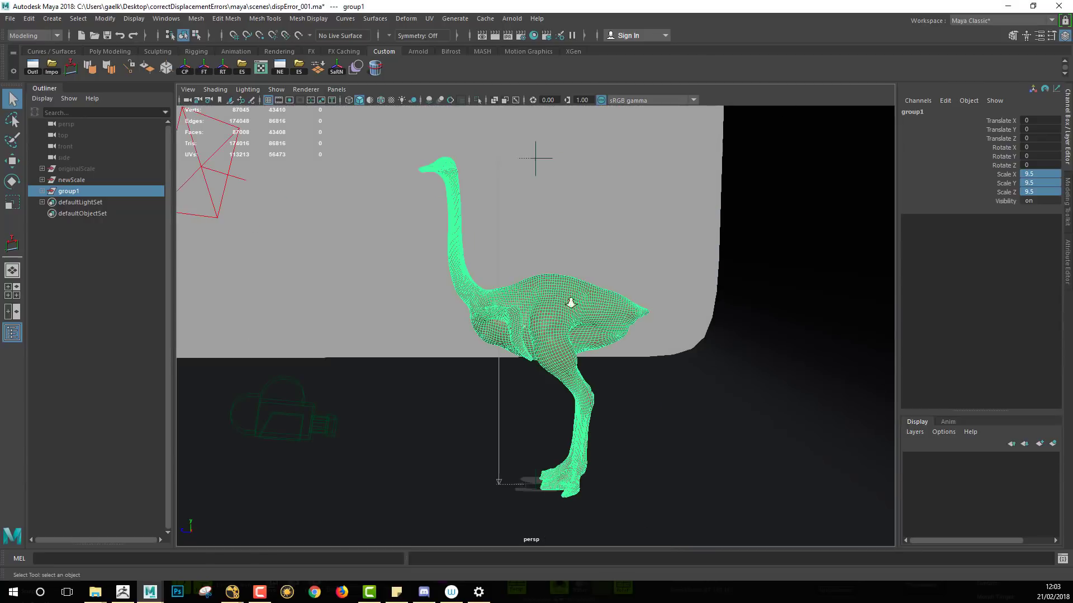
Step: Delete the scaled duplicate ostrich group, group1, from the scene
right_click_drag(570, 302, 502, 295, "alt")
left_click_drag(503, 295, 567, 309, "alt")
middle_click_drag(517, 321, 508, 341, "alt")
right_click_drag(477, 323, 501, 323, "alt")
left_click_drag(501, 328, 397, 307, "alt")
left_click(89, 188)
right_click_drag(397, 307, 468, 369, "alt")
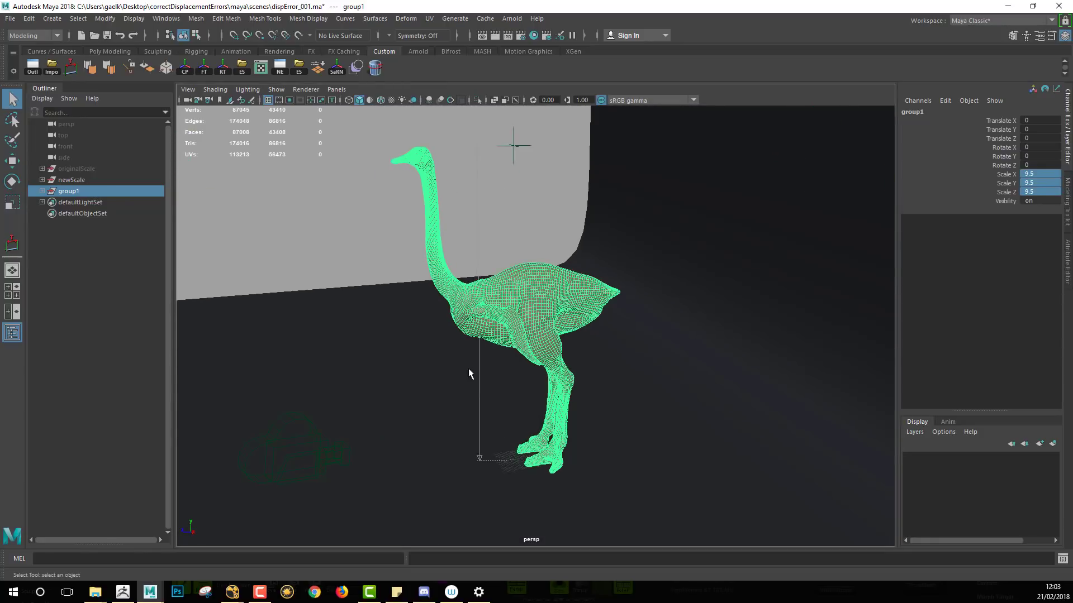
left_click_drag(658, 248, 673, 252, "alt")
left_click_drag(695, 288, 618, 300, "alt")
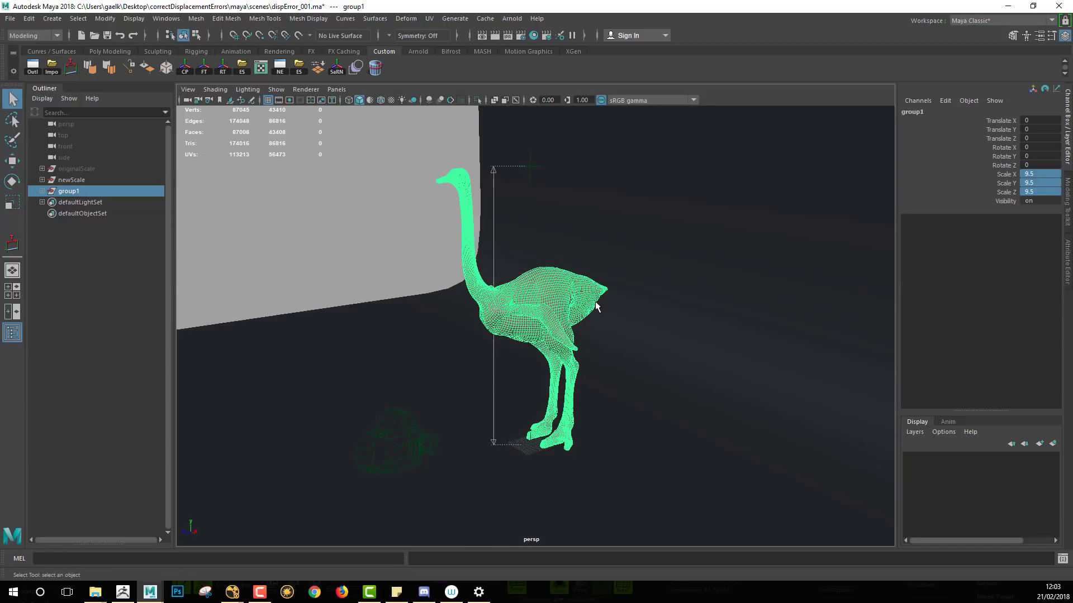
key("Delete")
Step: Expand the newScale group in the Outliner and select the zBrush_original ostrich mesh
right_click_drag(424, 273, 500, 286, "alt")
middle_click_drag(491, 261, 514, 287, "alt")
left_click(41, 180)
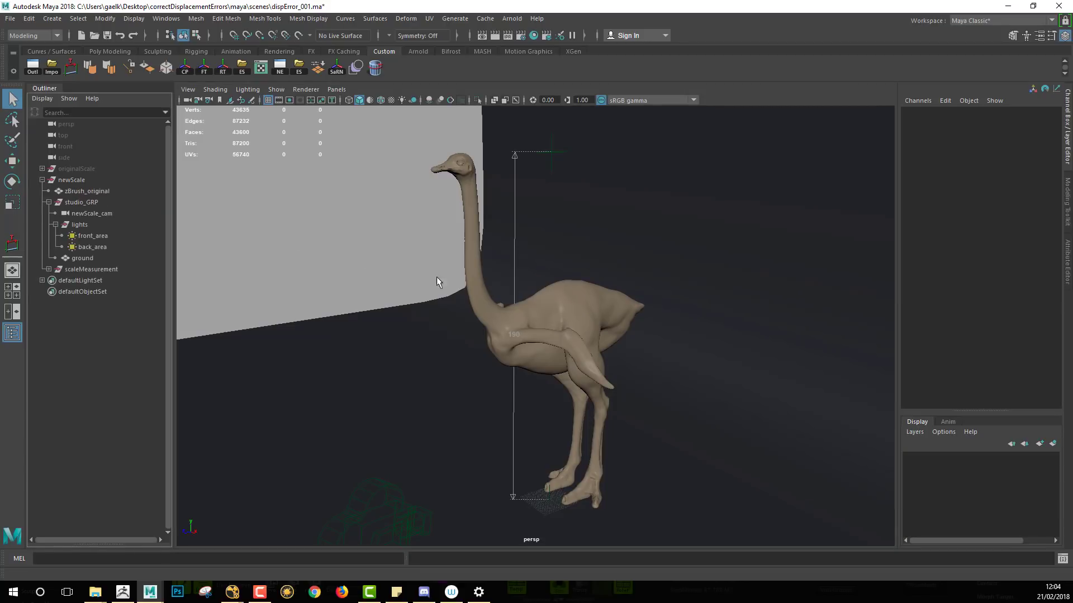
right_click_drag(437, 277, 579, 300, "alt")
left_click(465, 266)
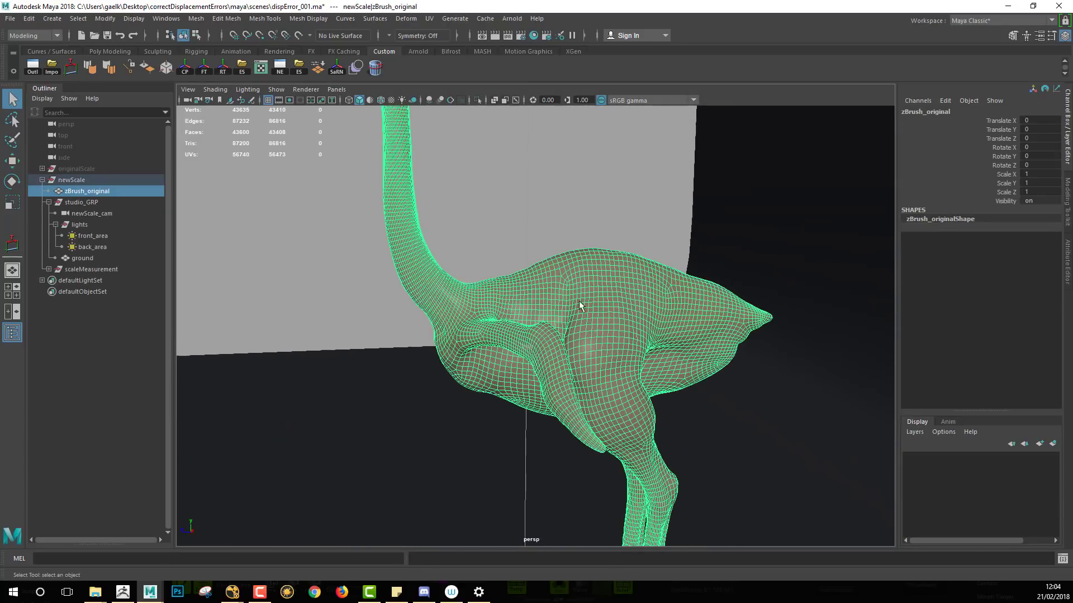
Step: Inspect the zBrush_original ostrich mesh from several angles and distances in the perspective view
right_click_drag(647, 341, 556, 148, "alt")
left_click_drag(556, 148, 485, 333, "alt")
right_click_drag(485, 334, 521, 314, "alt")
middle_click_drag(521, 314, 493, 306, "alt")
right_click_drag(493, 306, 568, 318, "alt")
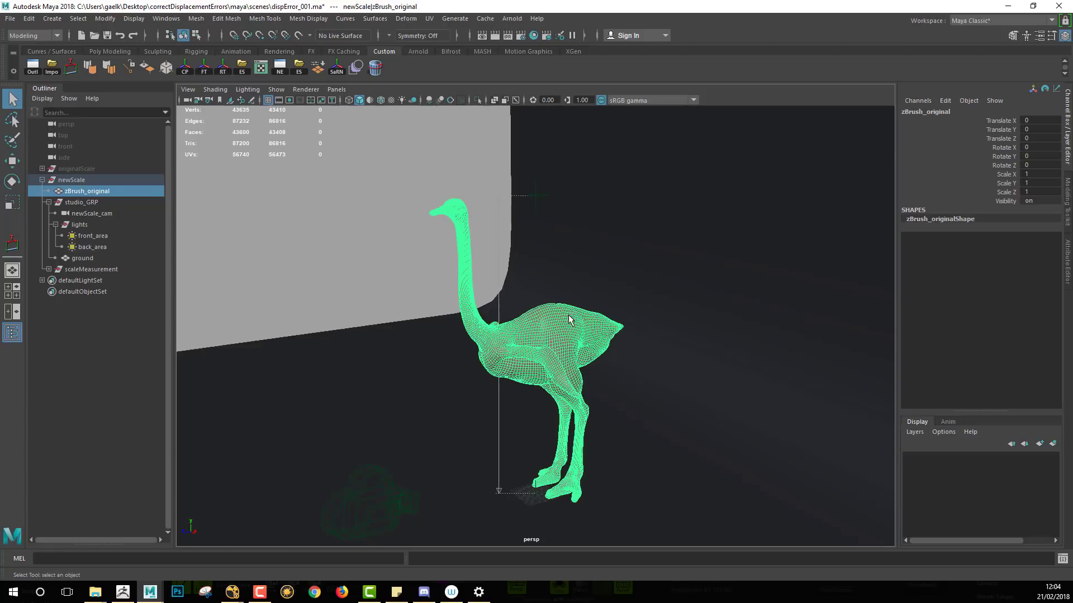
right_click_drag(505, 330, 611, 343, "alt")
middle_click_drag(650, 334, 661, 314, "alt")
right_click_drag(660, 313, 581, 318, "alt")
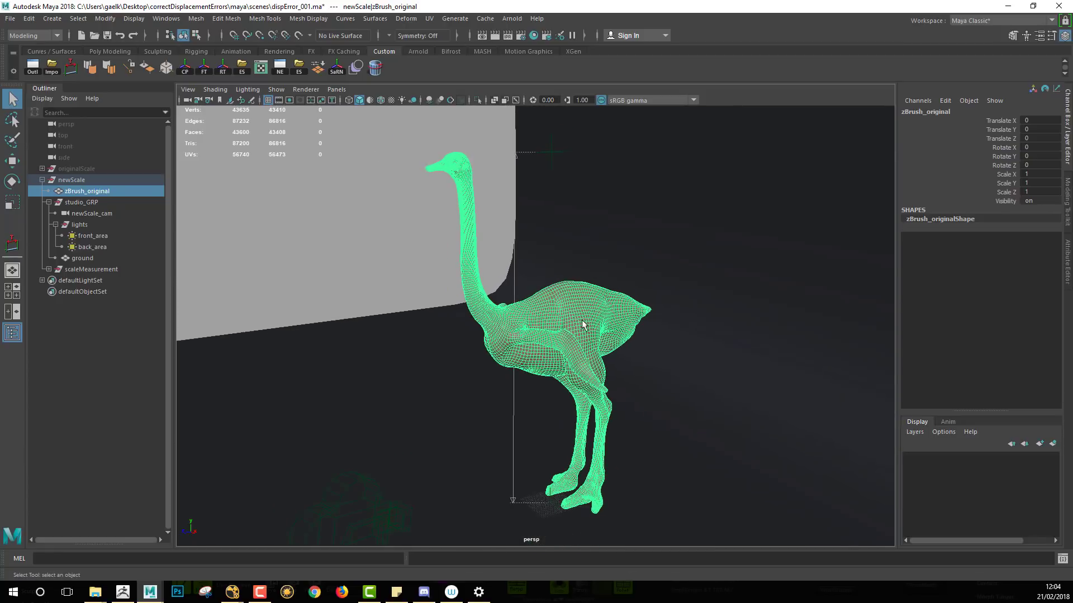
left_click_drag(581, 317, 573, 311, "alt")
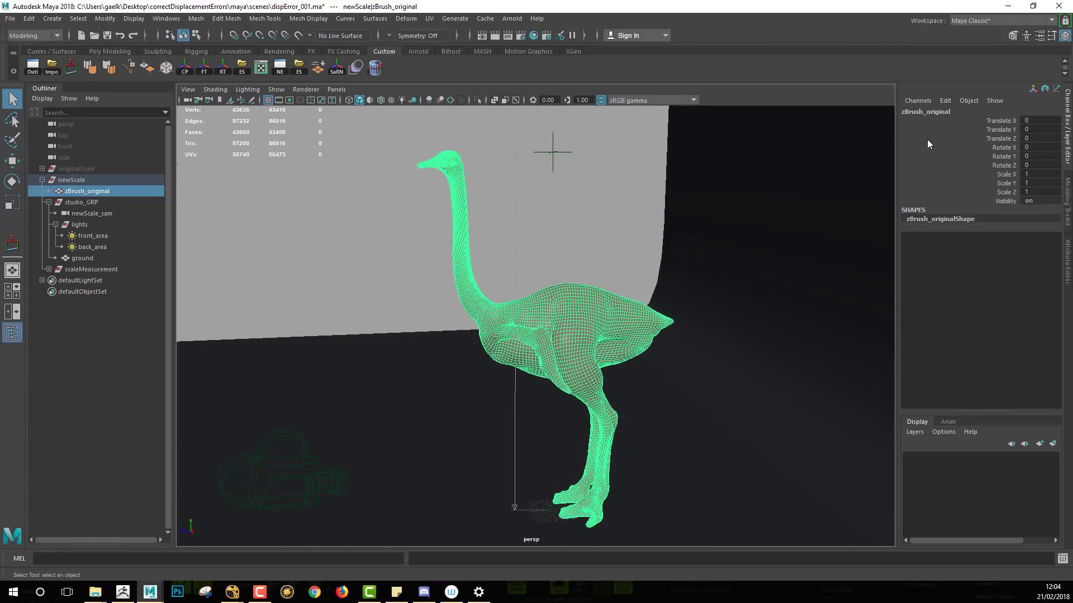
Step: Show the Arnold attributes of zBrush_originalShape and review its Subdivision settings and expanded Displacement Attributes
left_click(1067, 259)
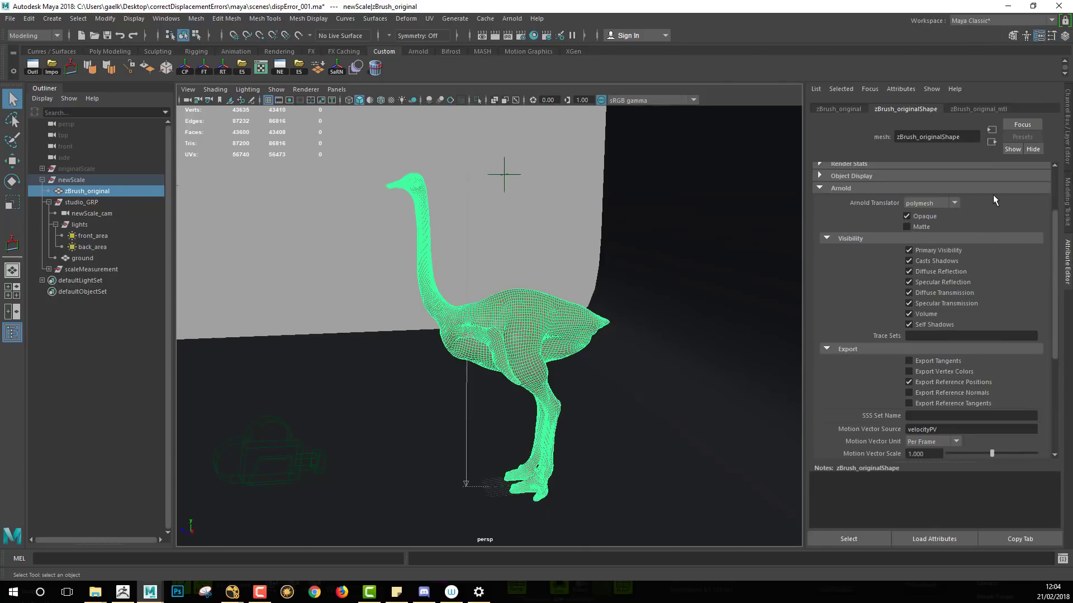
scroll(998, 205, "up", 2)
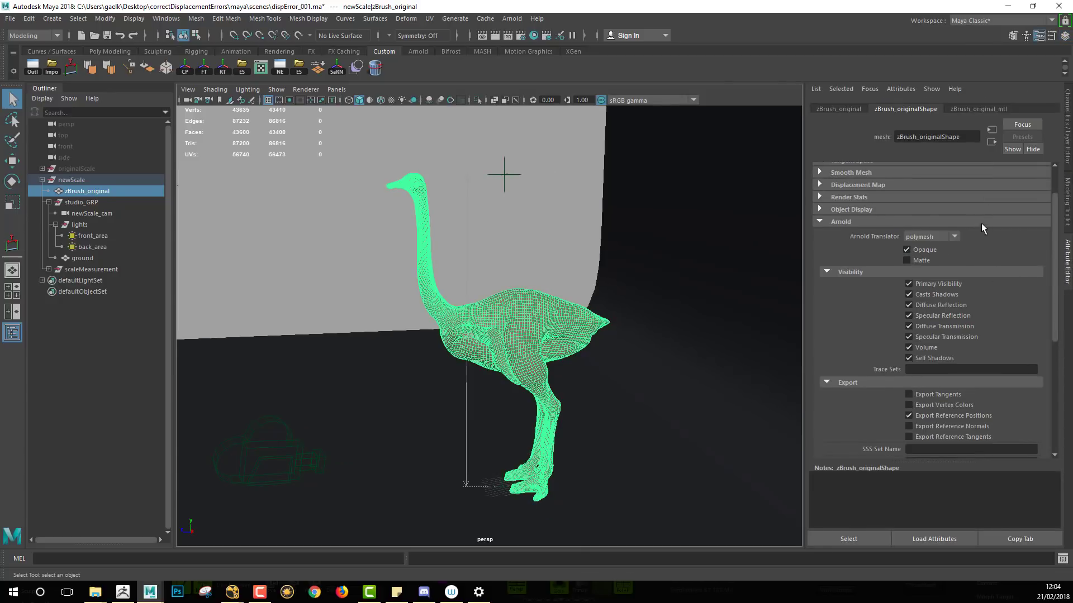
left_click(827, 222)
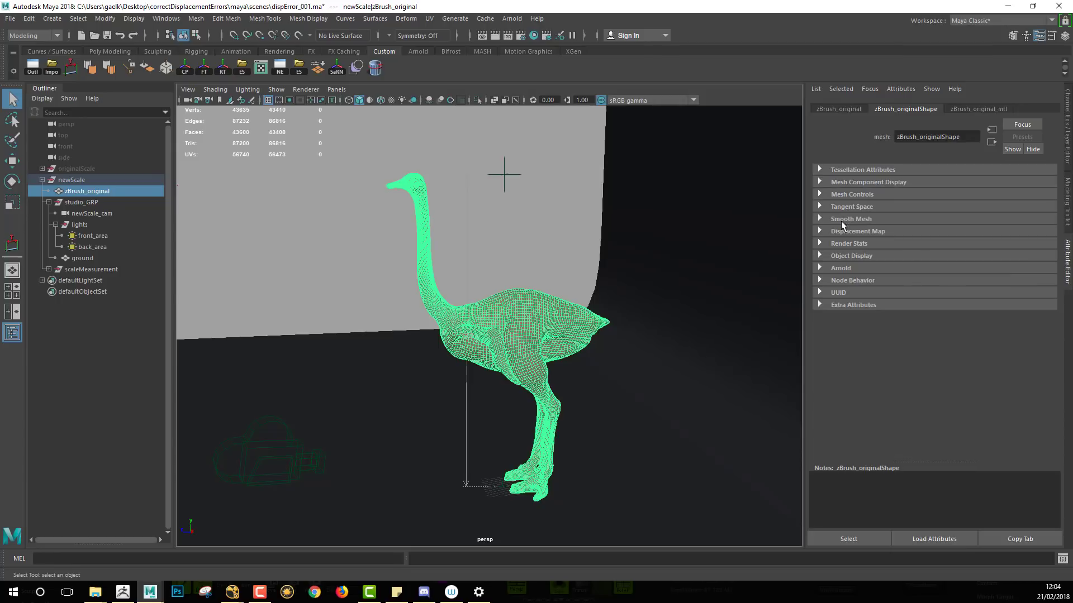
left_click(848, 267)
scroll(846, 286, "down", 10)
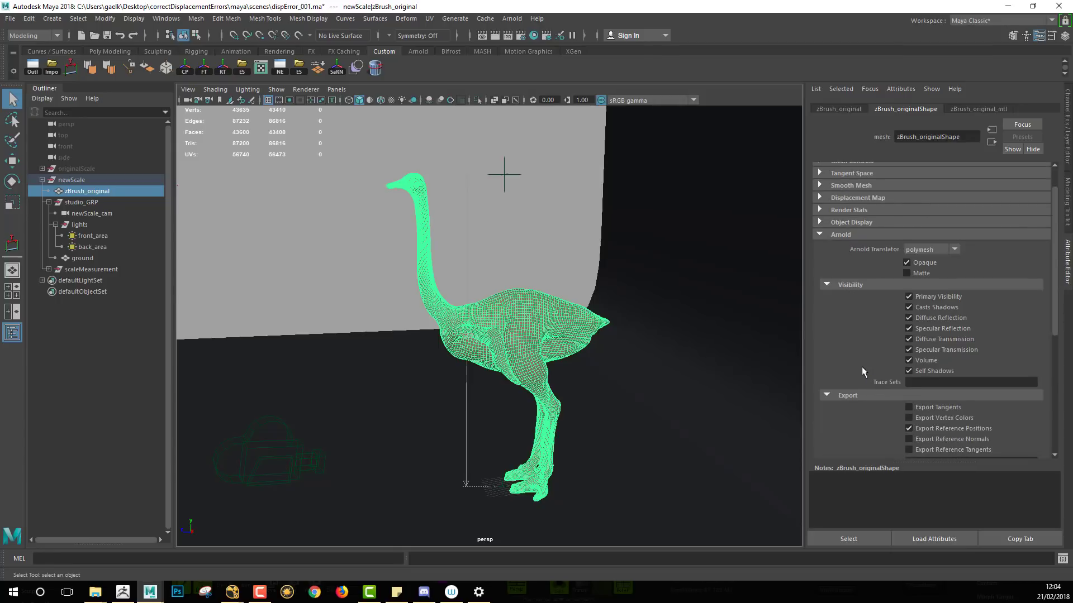
scroll(860, 369, "down", 4)
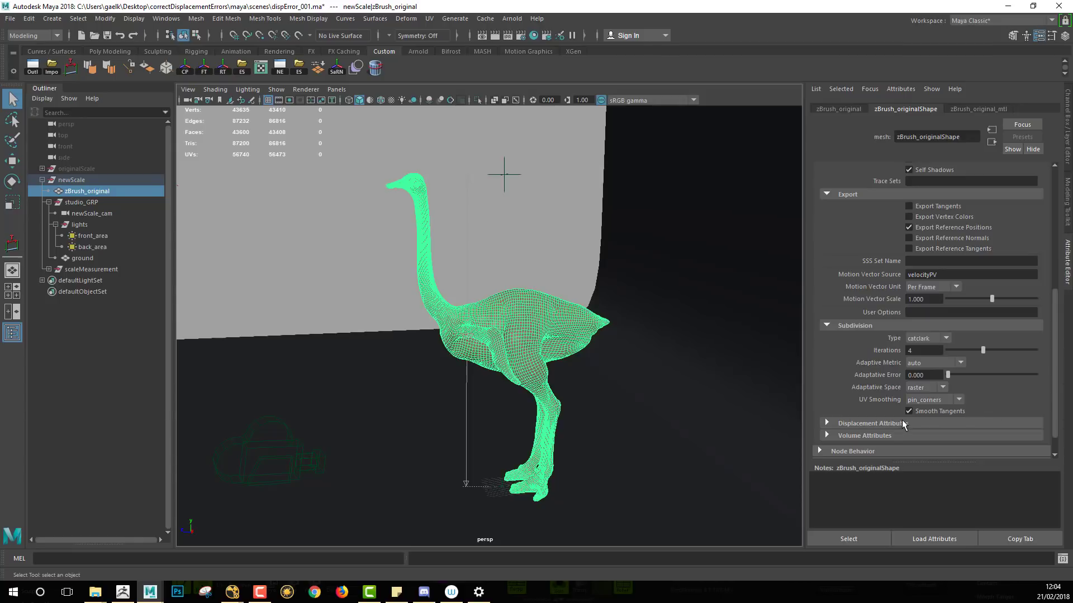
left_click(884, 425)
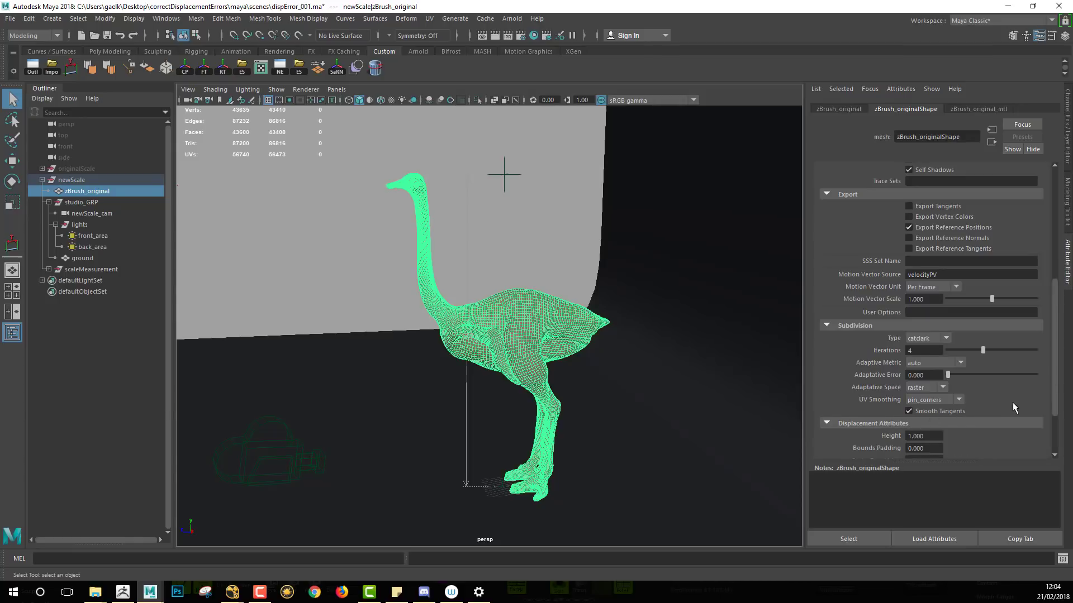
scroll(1015, 407, "down", 4)
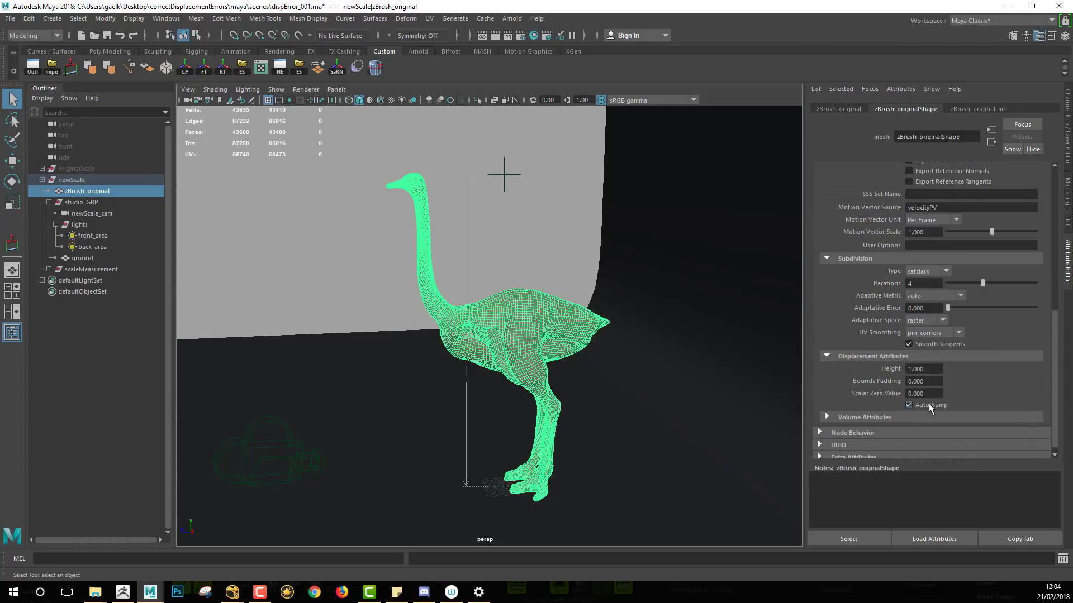
right_click_drag(602, 330, 658, 340, "alt")
left_click_drag(658, 340, 615, 292, "alt")
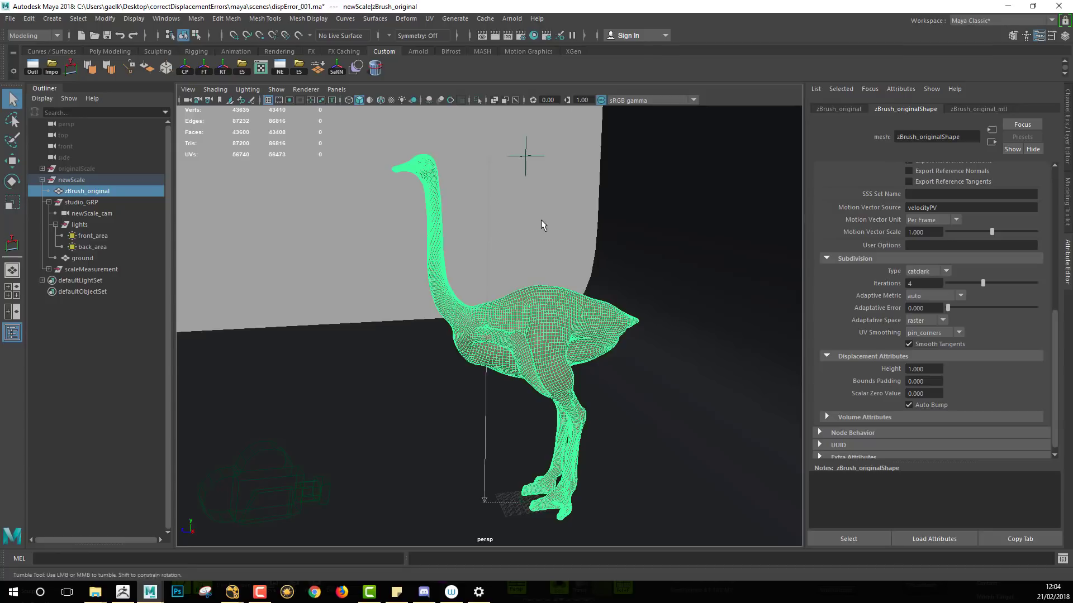
left_click_drag(541, 220, 574, 242, "alt")
middle_click_drag(574, 242, 570, 266, "alt")
right_click_drag(570, 266, 545, 246, "alt")
left_click_drag(517, 264, 529, 279, "alt")
Step: Clear the ostrich selection and start an Arnold RenderView render of its legs through newScale_camShape
left_click(419, 52)
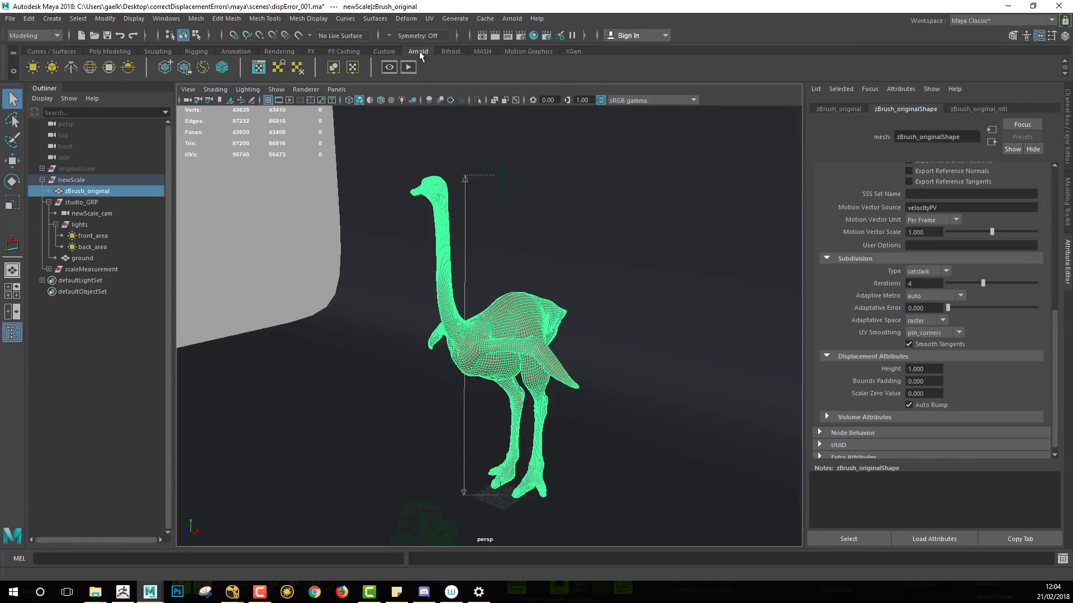
left_click(538, 240)
left_click(300, 177)
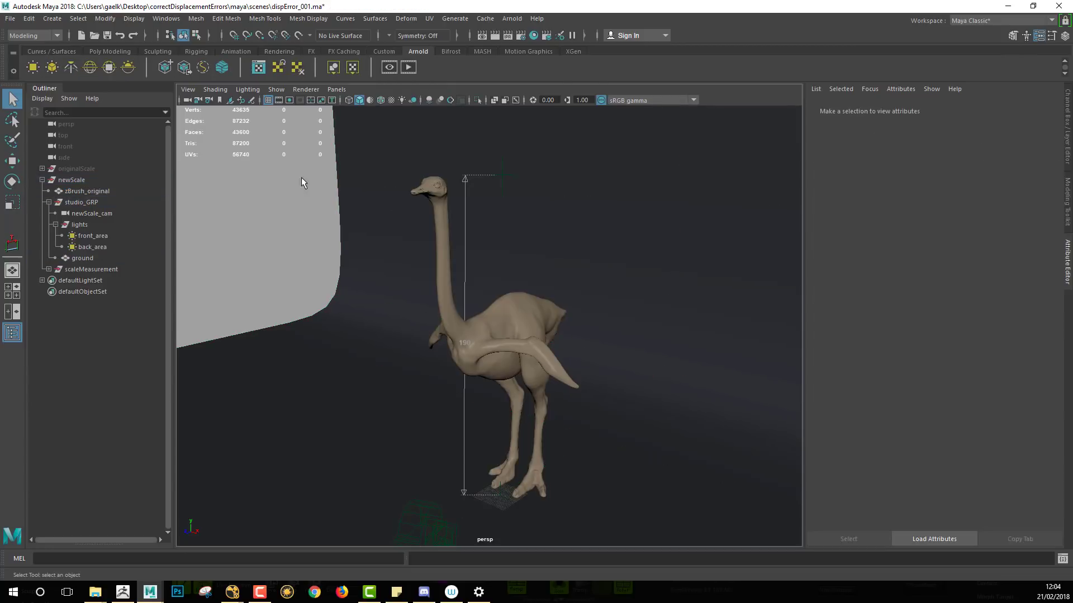
left_click(408, 68)
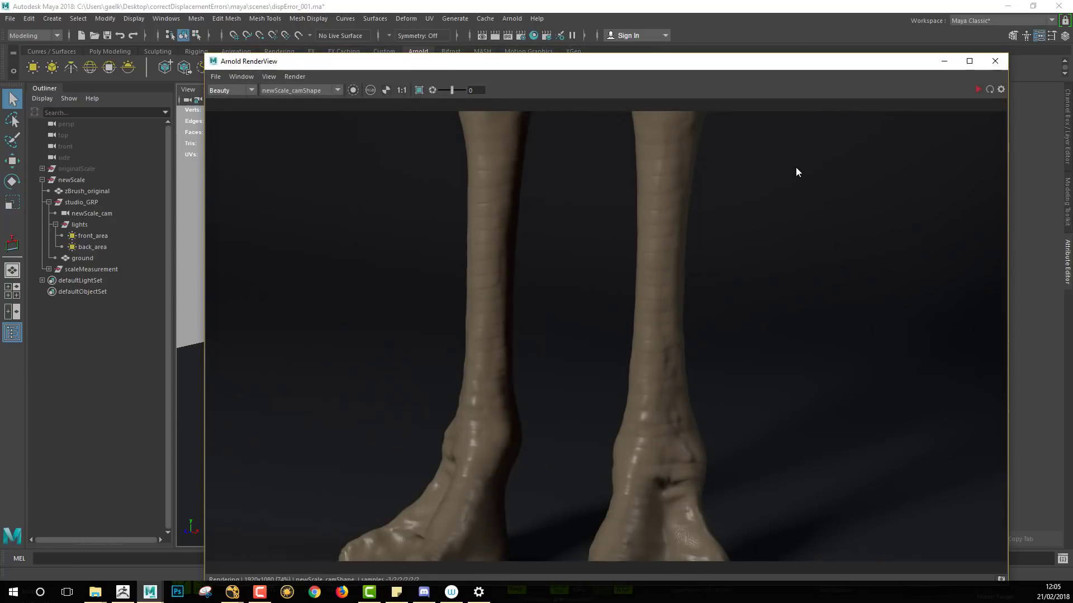
left_click(978, 89)
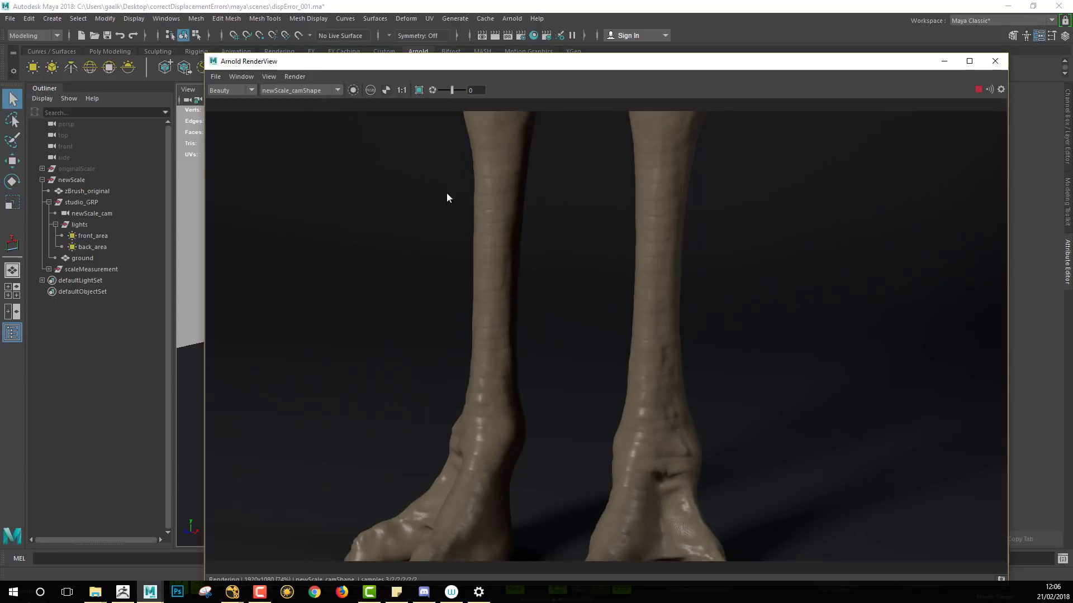
Step: Reframe the live render so both ostrich feet are fully visible, check the displacement, and close the RenderView
left_click(316, 91)
left_click(316, 90)
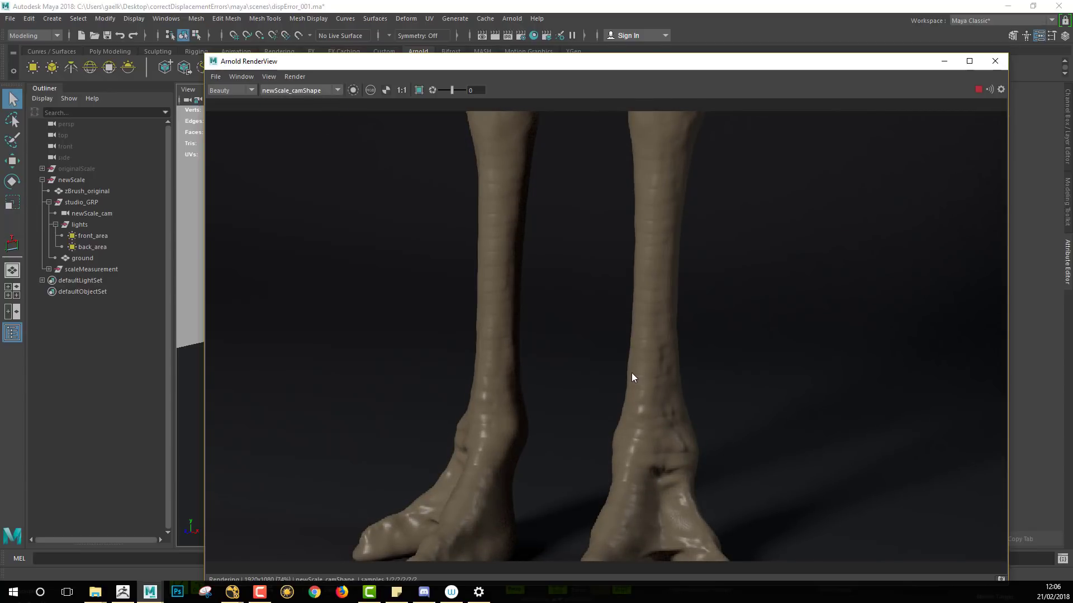
left_click_drag(632, 373, 653, 378, "alt")
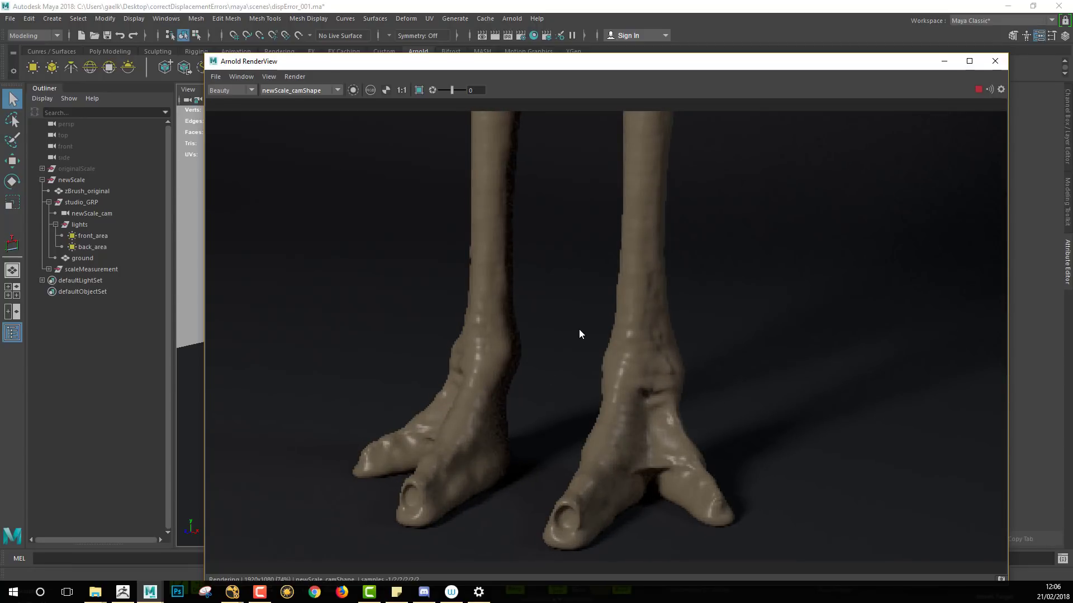
left_click(994, 61)
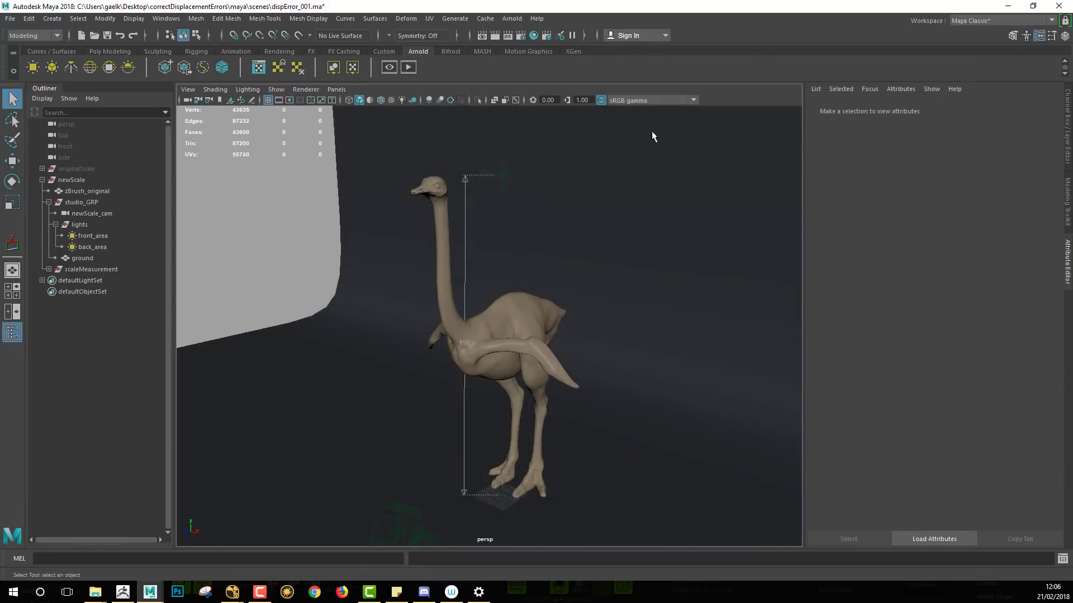
Step: Open the Hypershade and disconnect the zBrush_original_dm displacement node from the zBrush_original_SG shading group
left_click(534, 35)
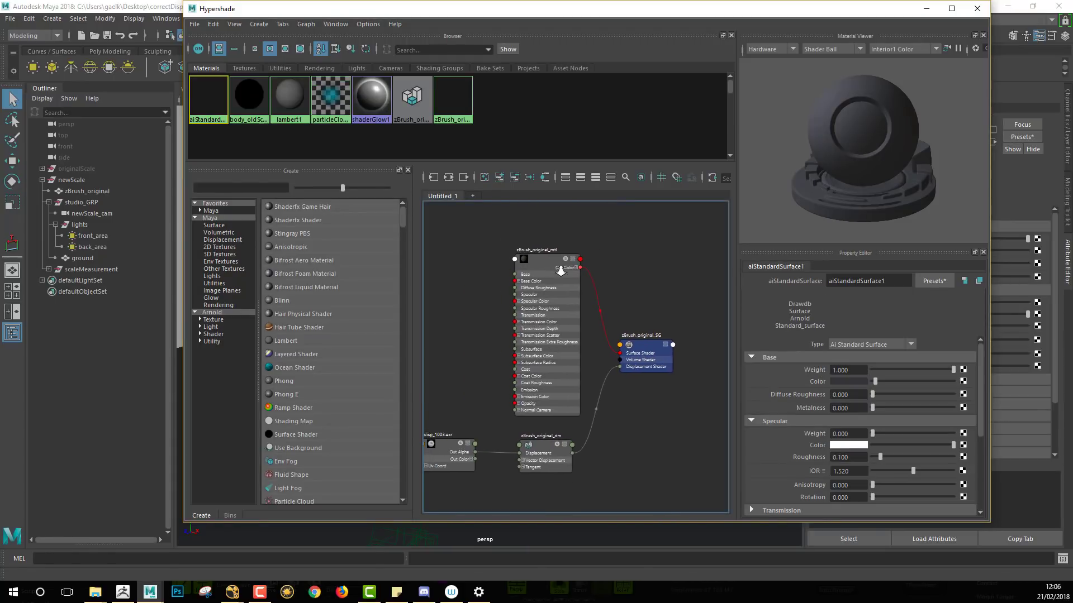
scroll(560, 270, "up", 3)
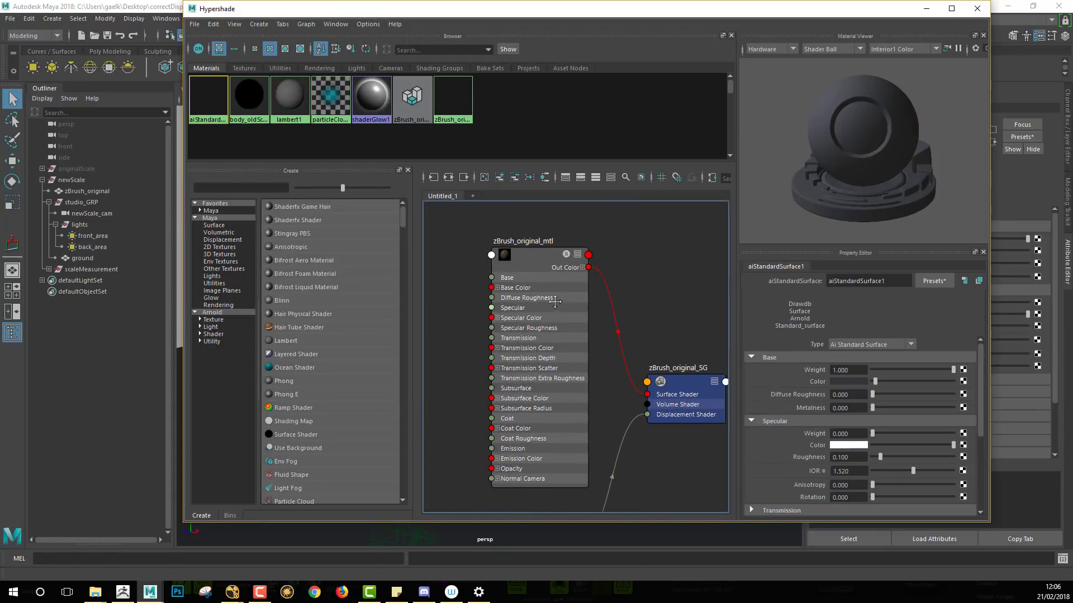
middle_click_drag(576, 303, 551, 262, "alt")
right_click_drag(604, 338, 545, 326, "alt")
middle_click_drag(540, 342, 585, 297, "alt")
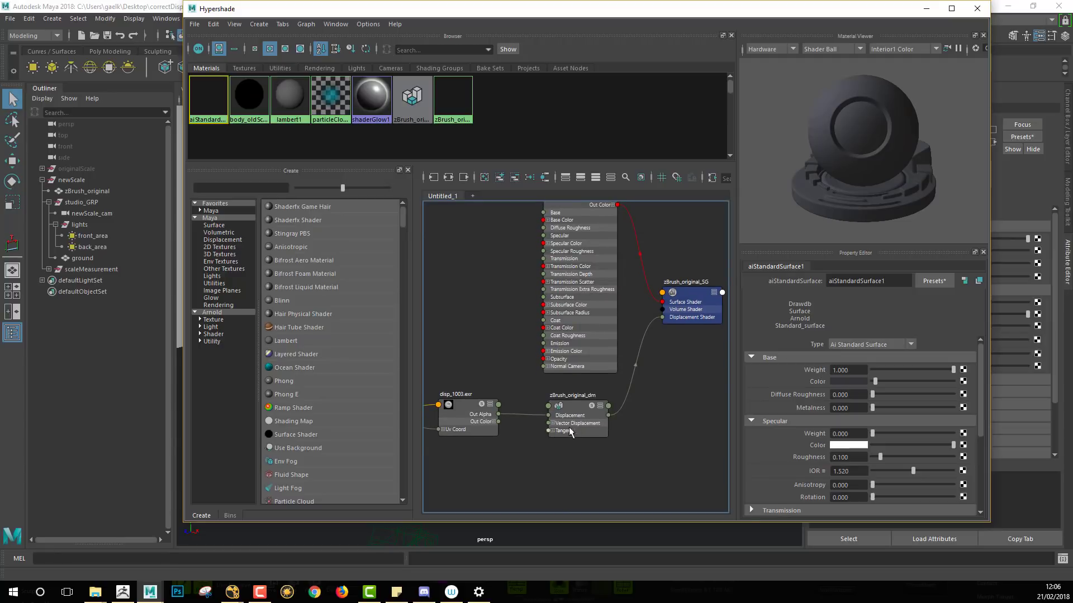
middle_click_drag(595, 430, 632, 416, "alt")
left_click(667, 284)
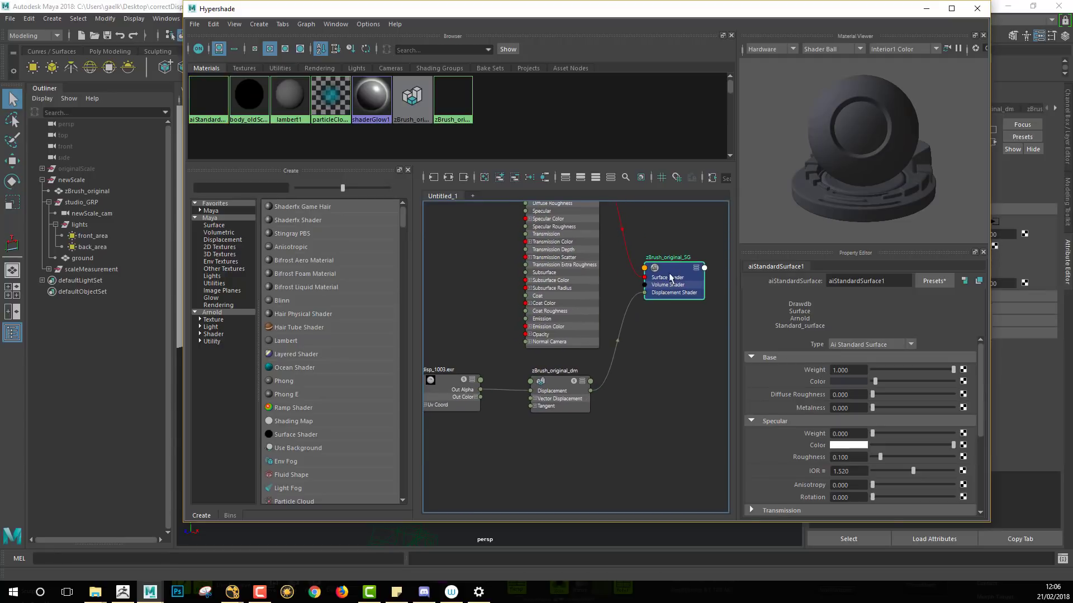
left_click(621, 316)
key("Delete")
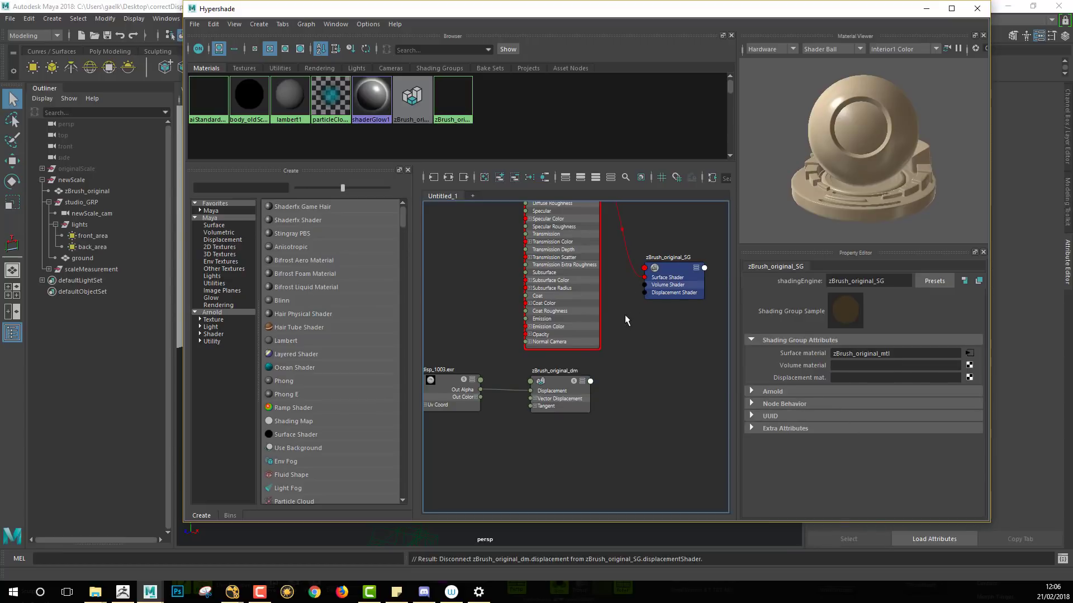
Step: Connect a new File texture to the displacement material of zBrush_original_SG and separate its nodes from the old ones
middle_click_drag(677, 342, 678, 368, "alt")
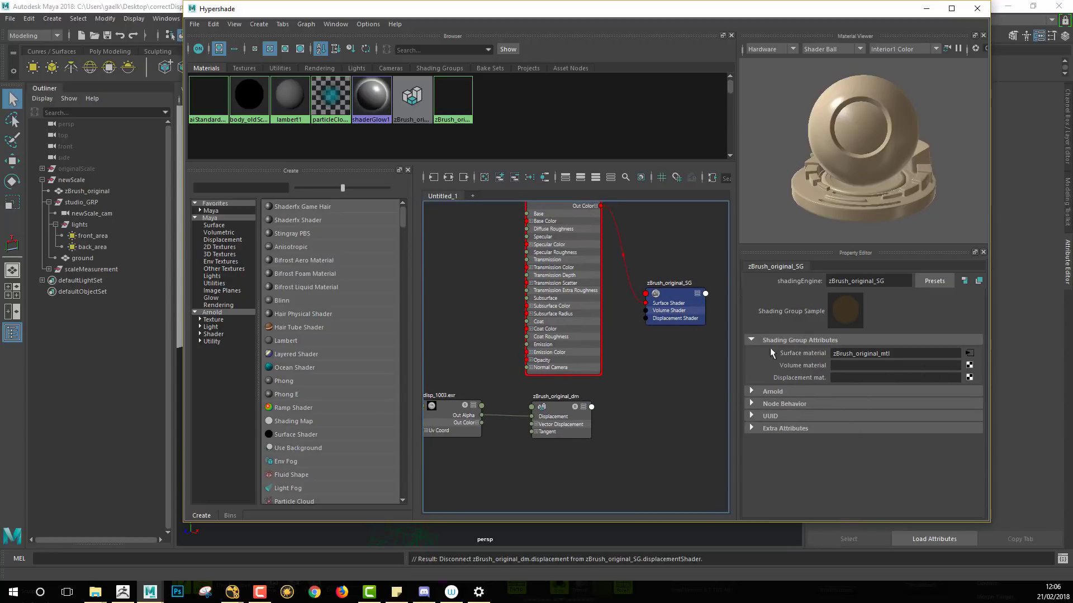
left_click(970, 378)
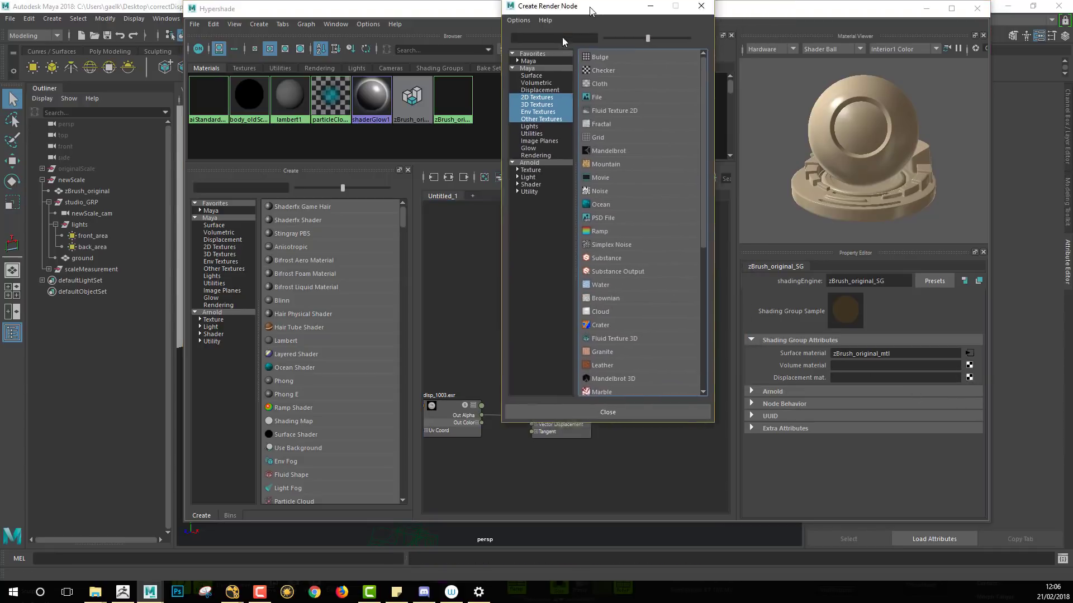
left_click(521, 208)
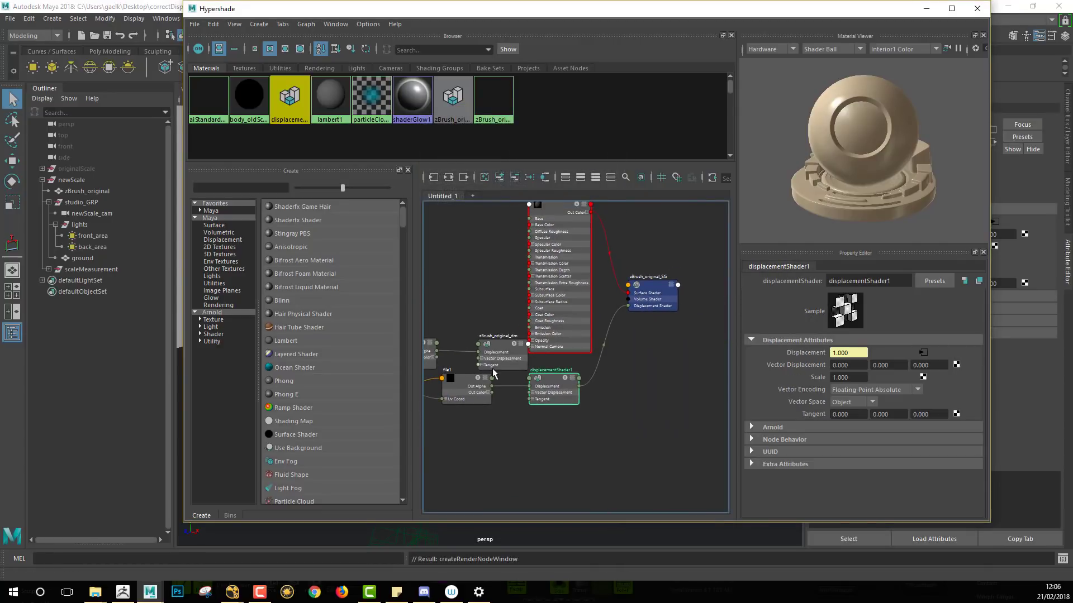
left_click(471, 439)
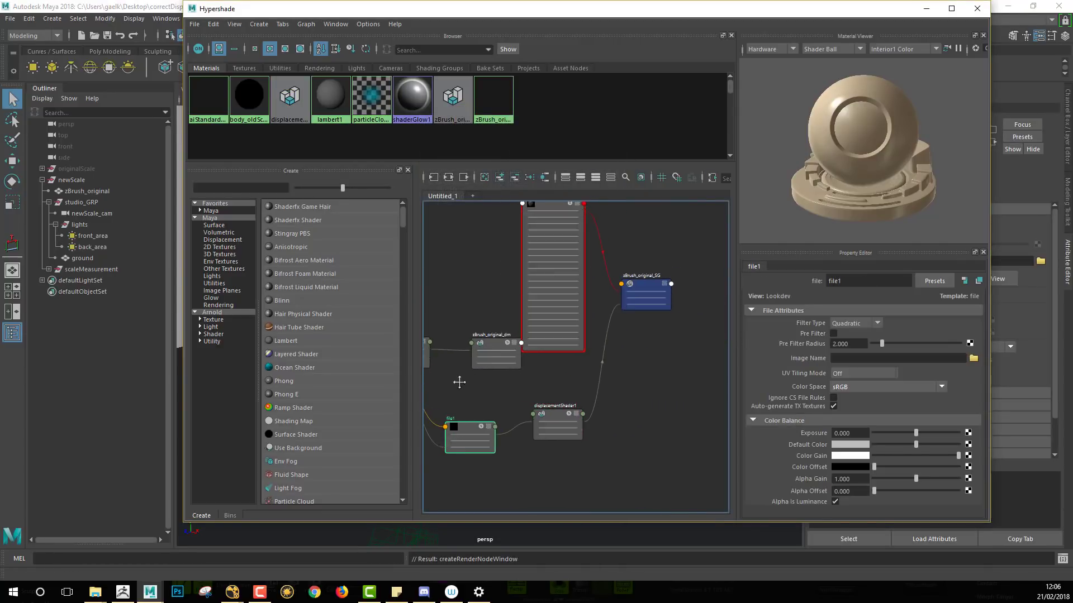
Step: Rename the new displacement shader to zBrush_new_dm, basing the name on the zBrush_original_dm node
left_click(526, 385)
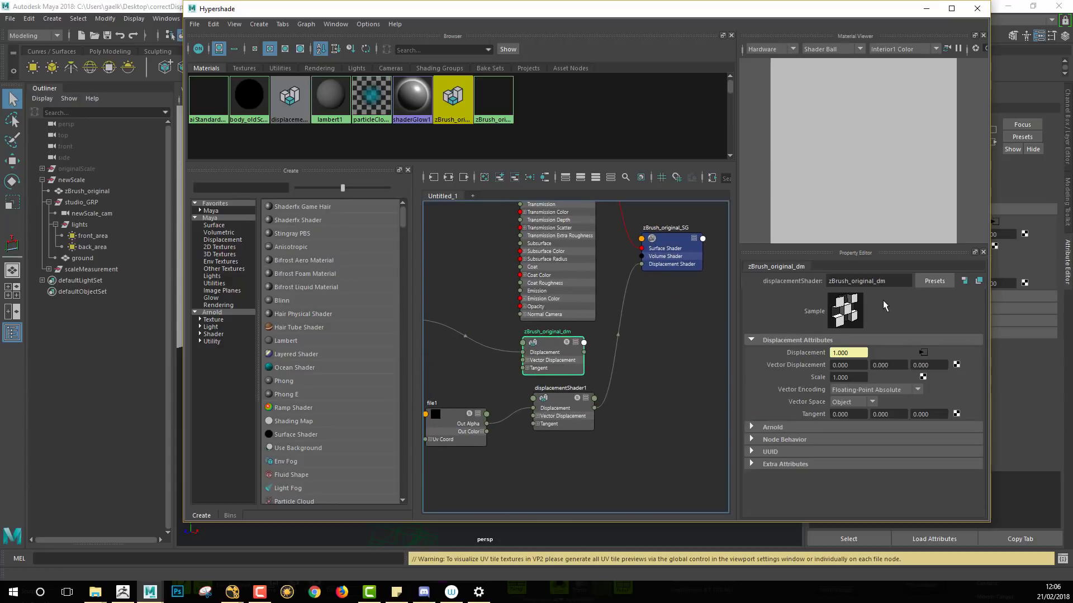
scroll(642, 413, "up", 5)
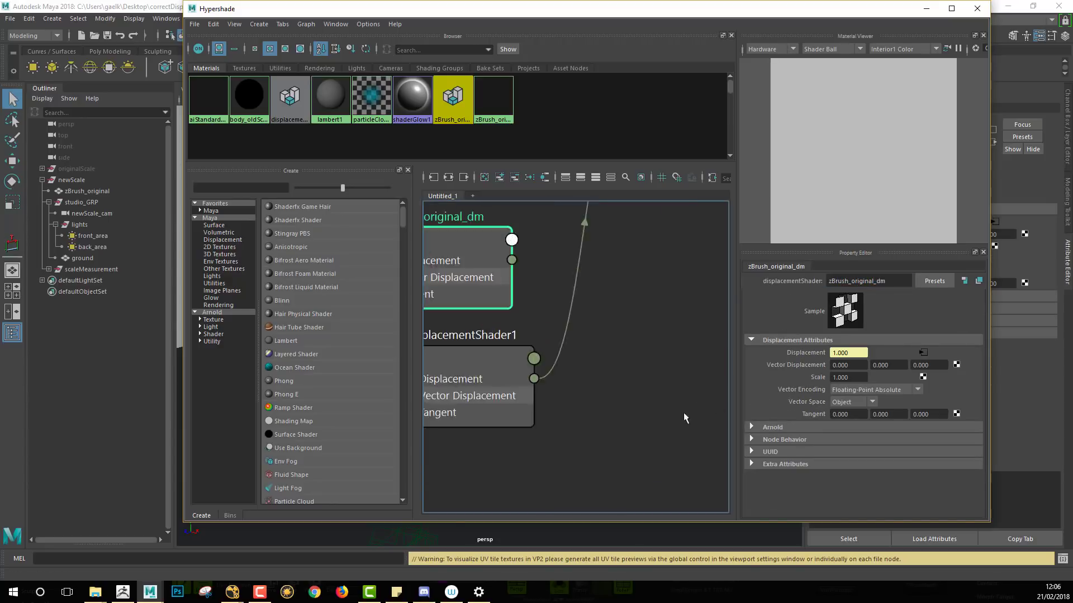
middle_click_drag(468, 378, 520, 396, "alt")
left_click(520, 396)
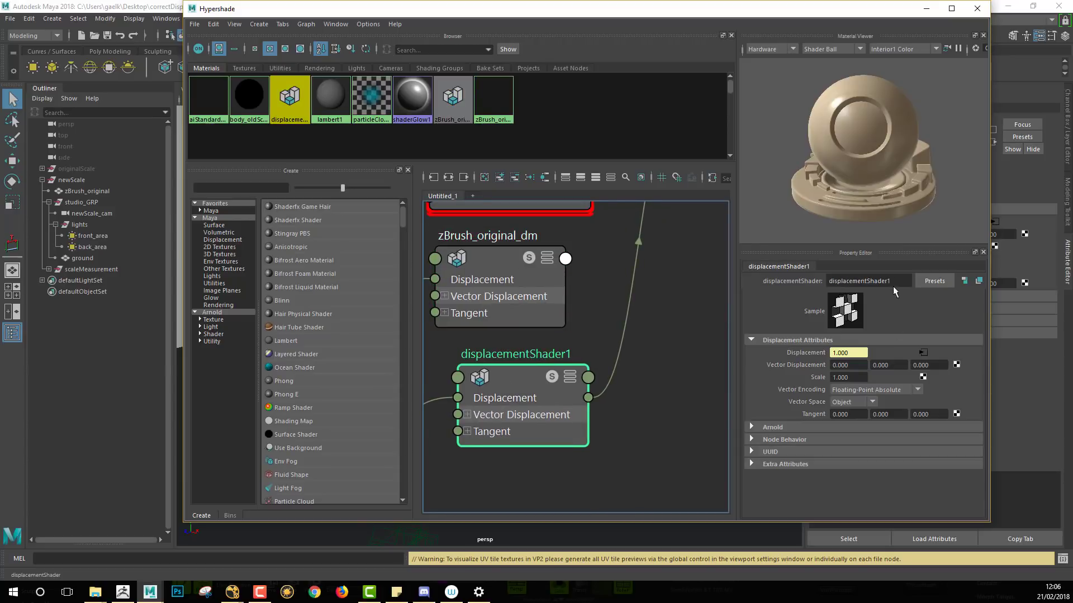
double_click(893, 286)
type("zBrush_original_dm")
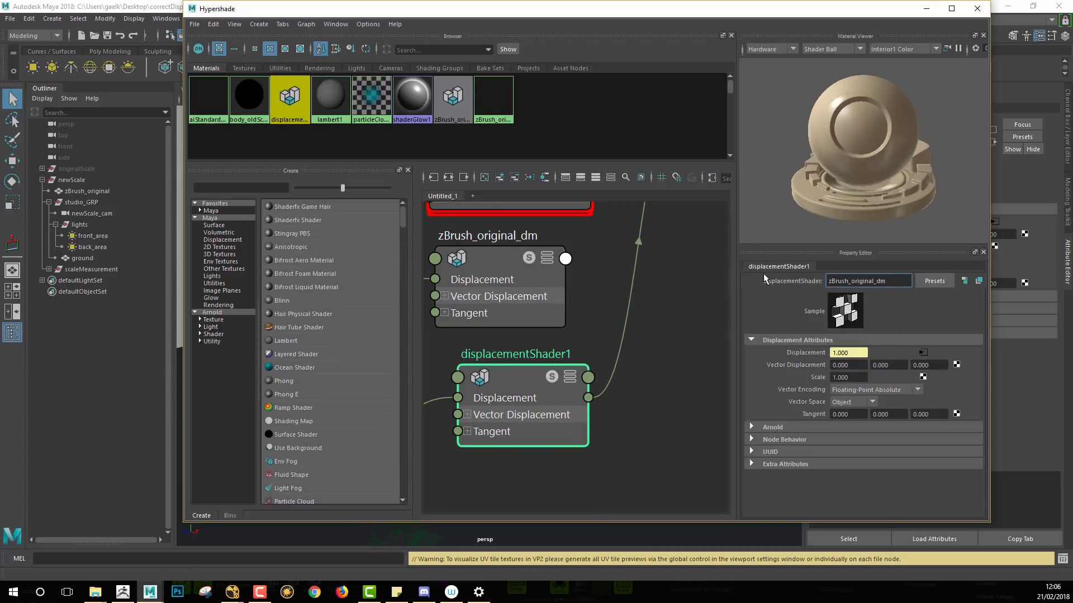
key("BackSpace")
key("BackSpace")
key("BackSpace")
key("BackSpace")
key("BackSpace")
key("BackSpace")
key("BackSpace")
key("BackSpace")
type("new")
key("Return")
Step: Load disp_1004.exr from the sourceimages newDisp folder into the file1 texture that feeds zBrush_new_dm
scroll(573, 299, "down", 4)
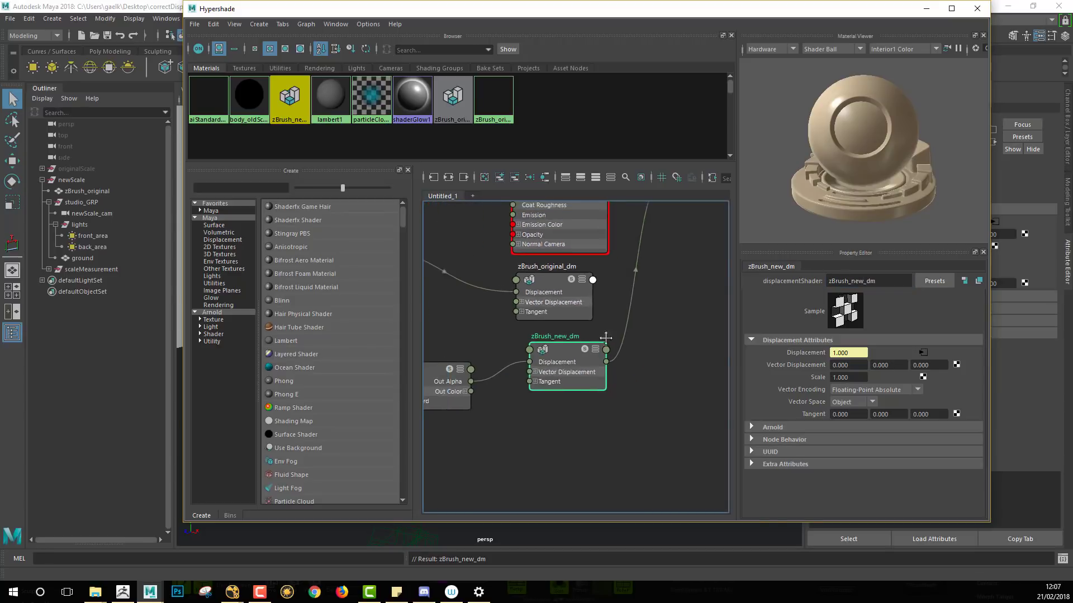
middle_click_drag(553, 336, 684, 350, "alt")
middle_click_drag(548, 372, 526, 372, "alt")
left_click(549, 397)
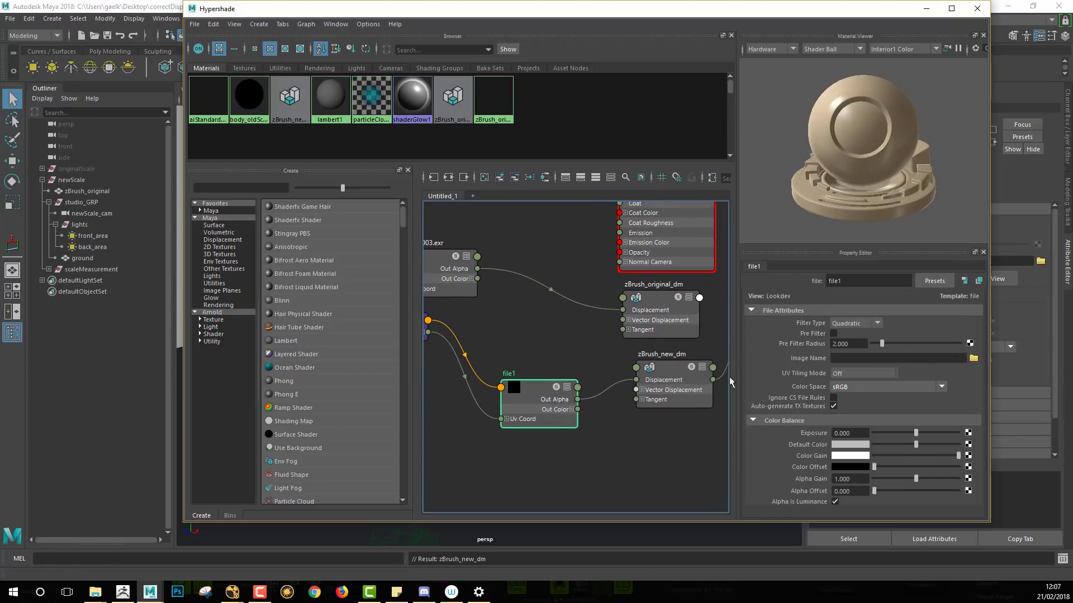
left_click(974, 360)
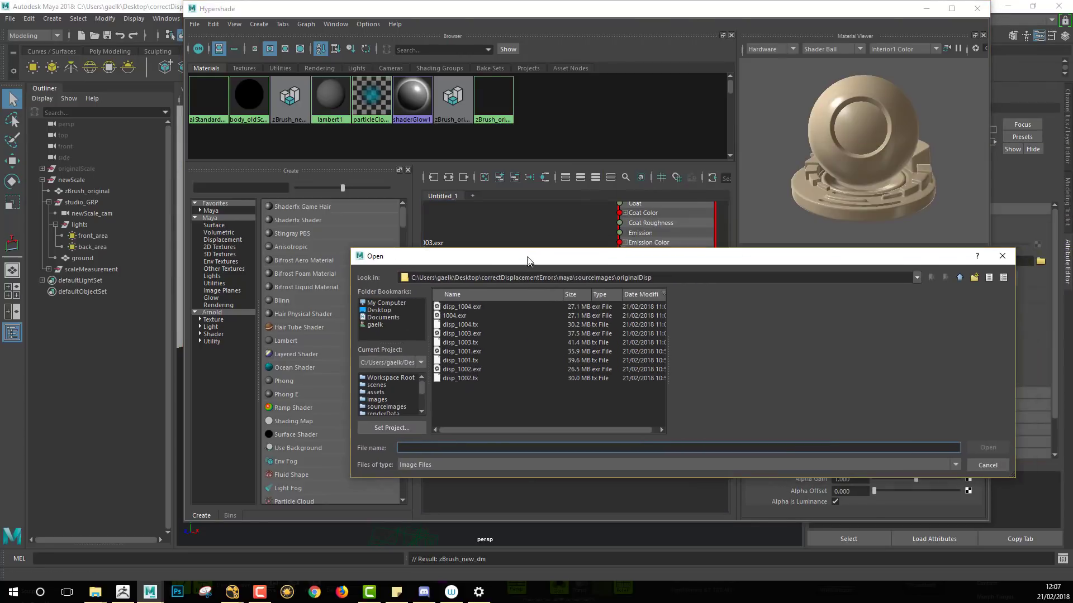
left_click(952, 271)
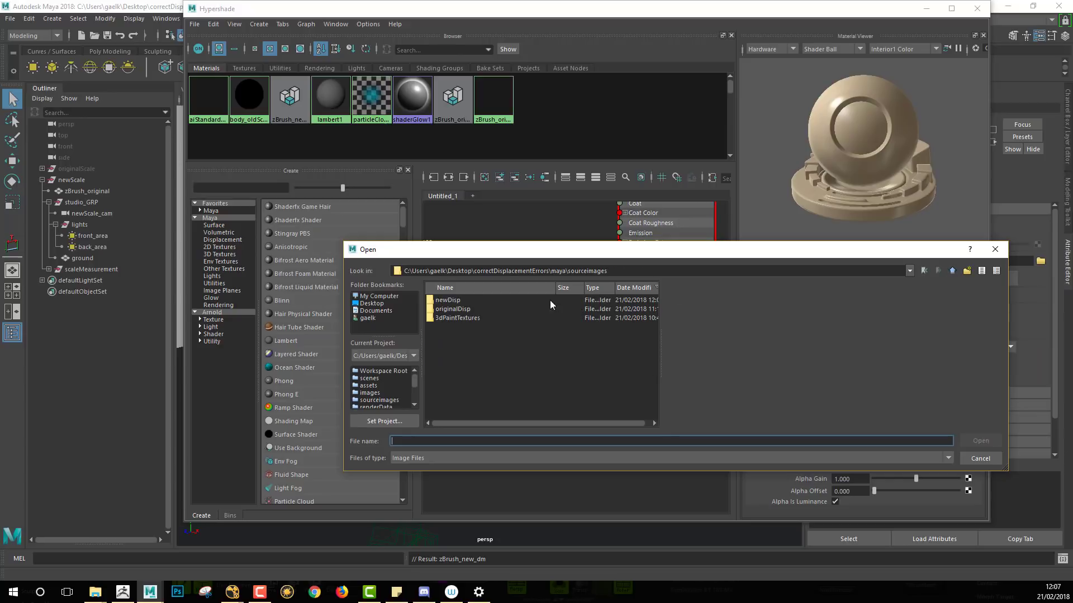
double_click(458, 302)
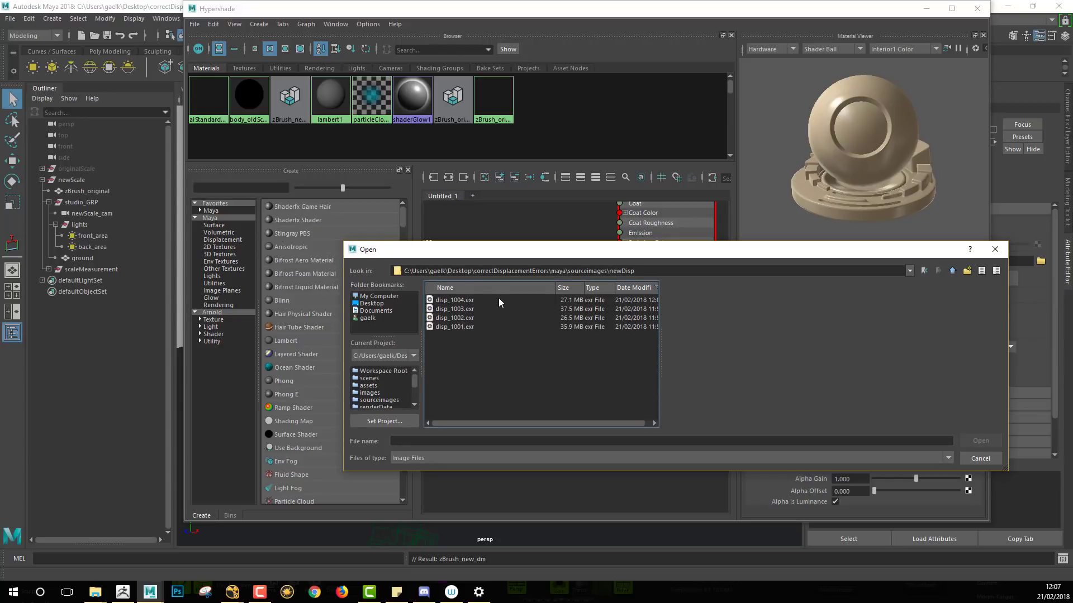
left_click(485, 300)
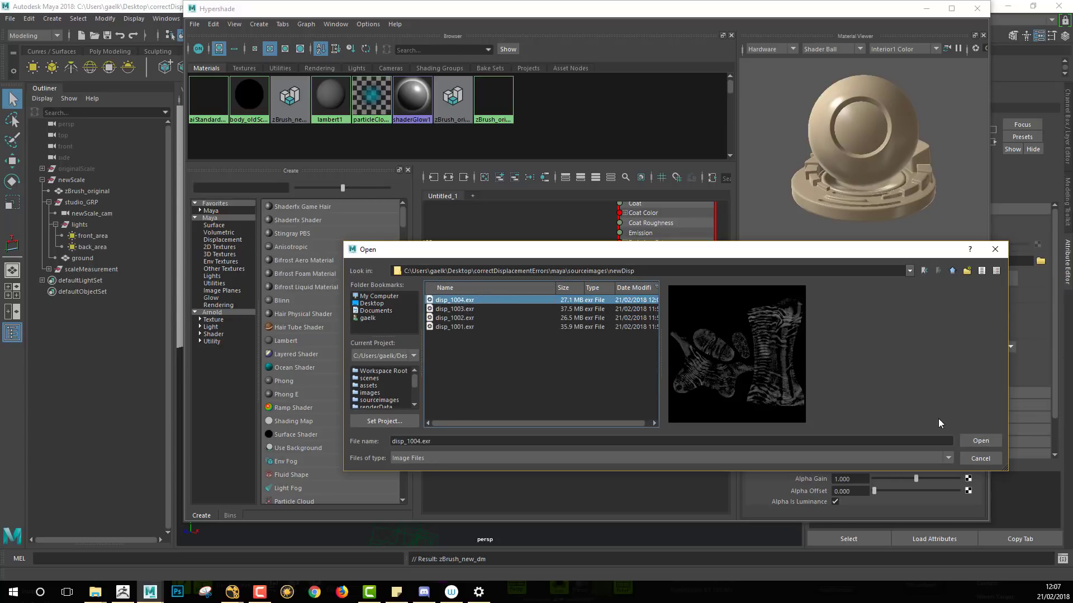
left_click(978, 441)
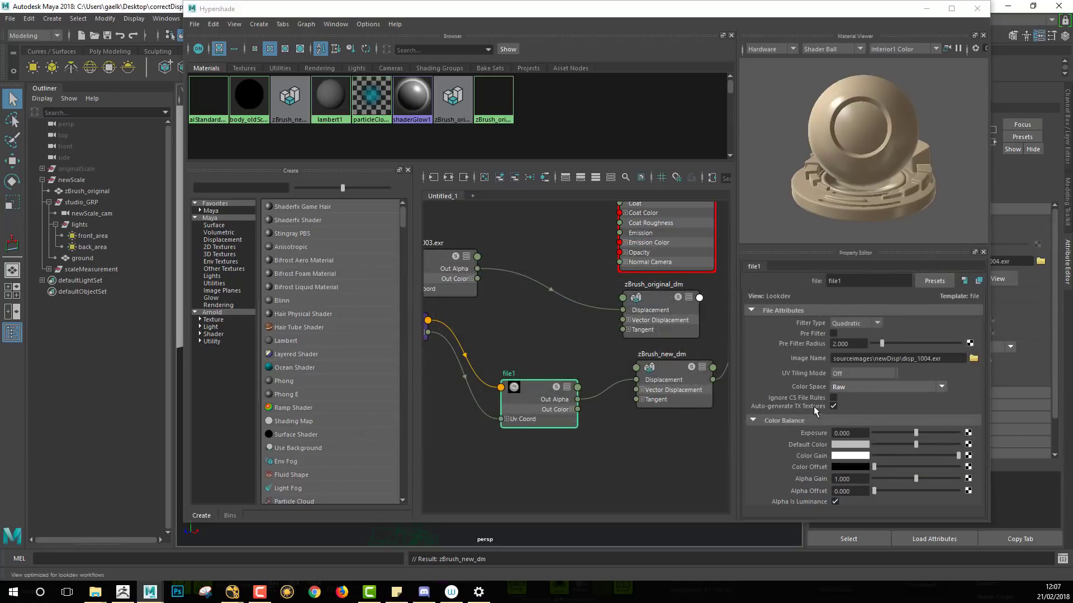
Step: Set the UV tiling mode of the file1 texture to UDIM (Mari) and review the new displacement network
left_click(852, 372)
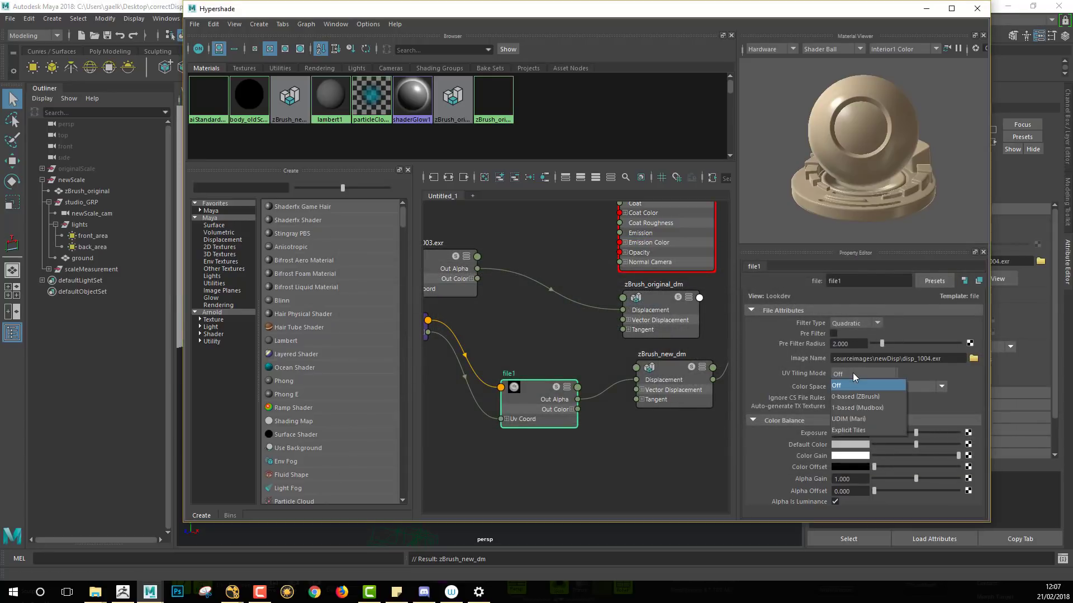
left_click(868, 418)
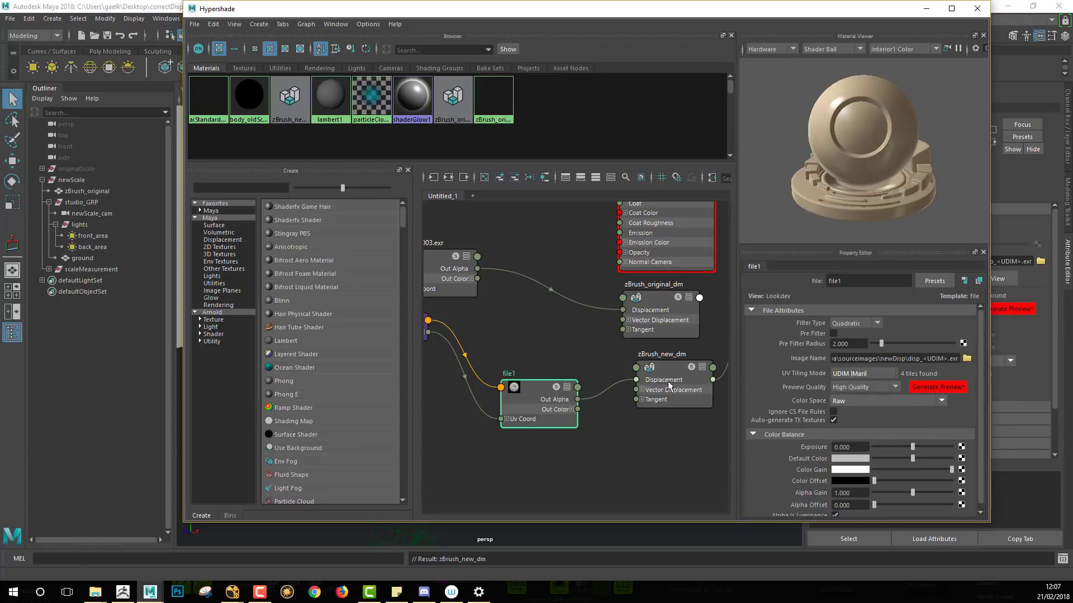
middle_click_drag(585, 388, 673, 429, "alt")
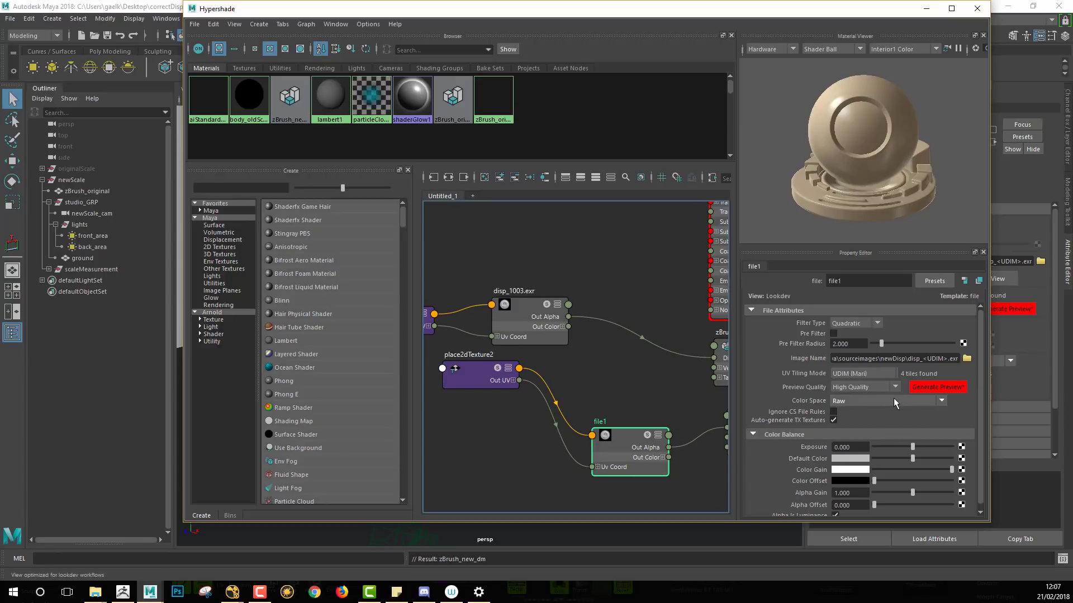
middle_click_drag(582, 377, 554, 418, "alt")
right_click_drag(629, 394, 616, 396, "alt")
scroll(616, 396, "down", 3)
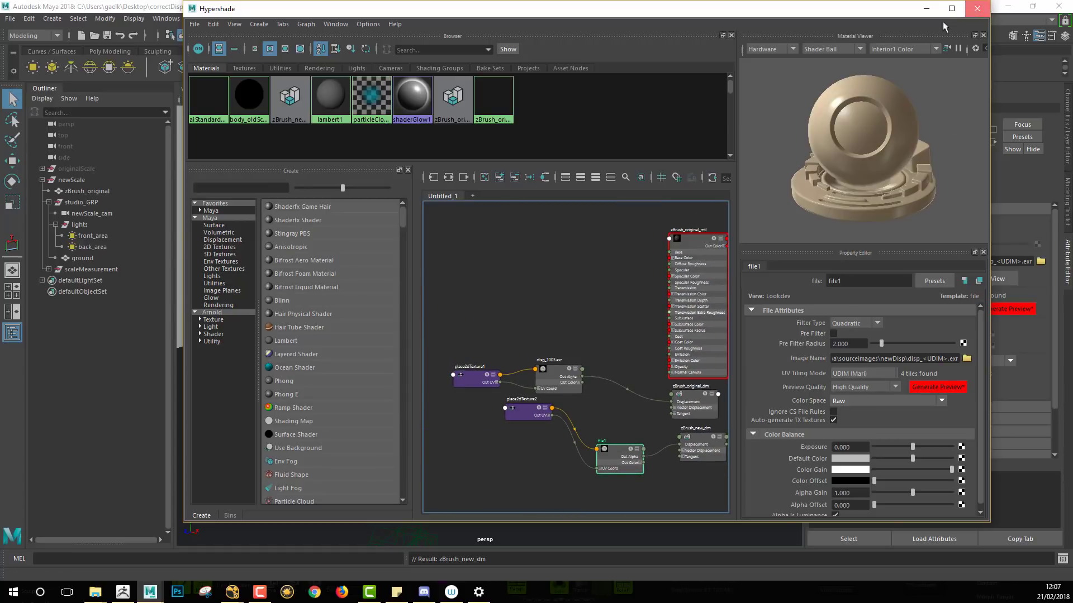
Step: Close the Hypershade and reopen the Arnold RenderView on the ostrich's feet
left_click(975, 9)
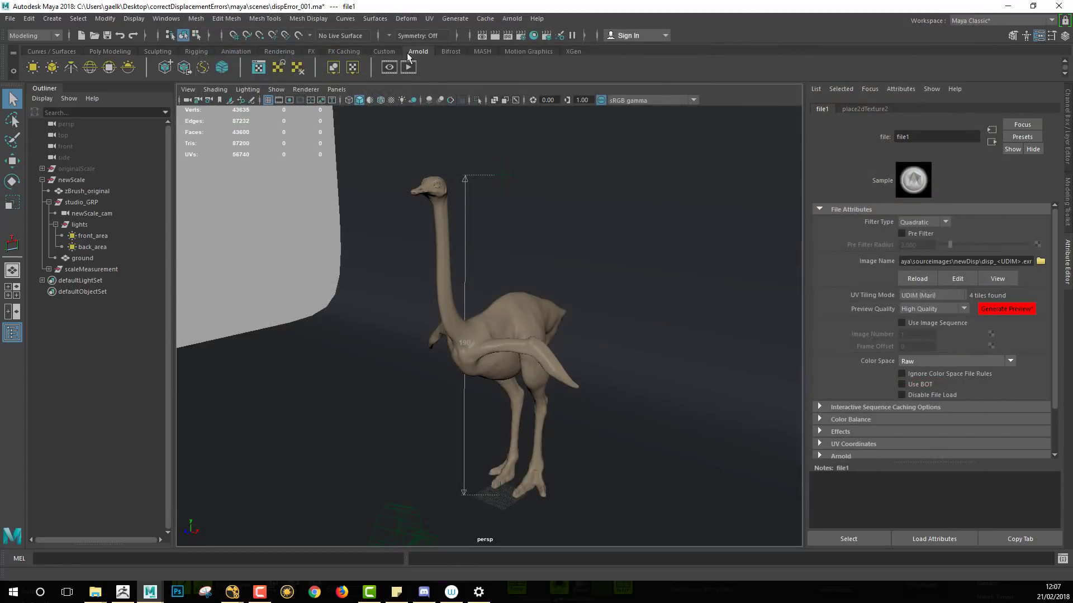
left_click(414, 101)
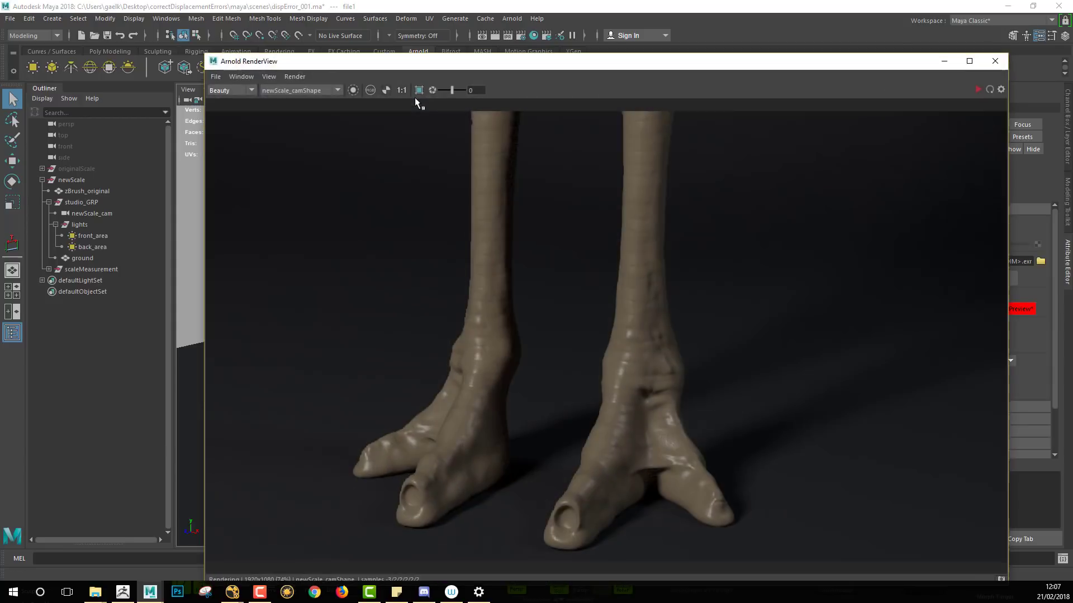
left_click_drag(510, 62, 471, 49)
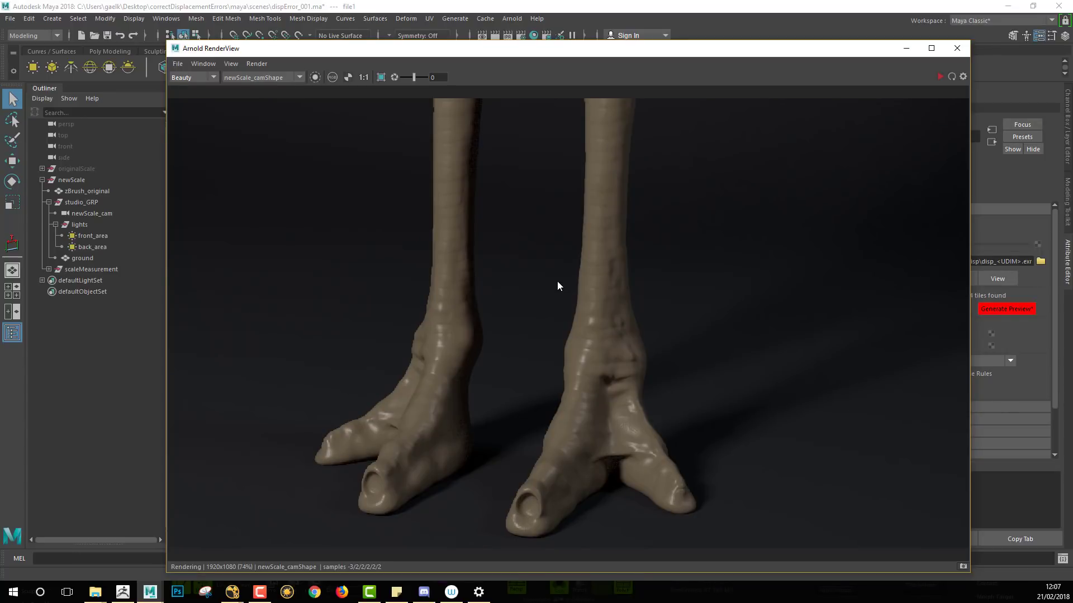
Step: Start the interactive Arnold render through newScale_camShape to check the new displacement on the ostrich's feet
left_click(938, 76)
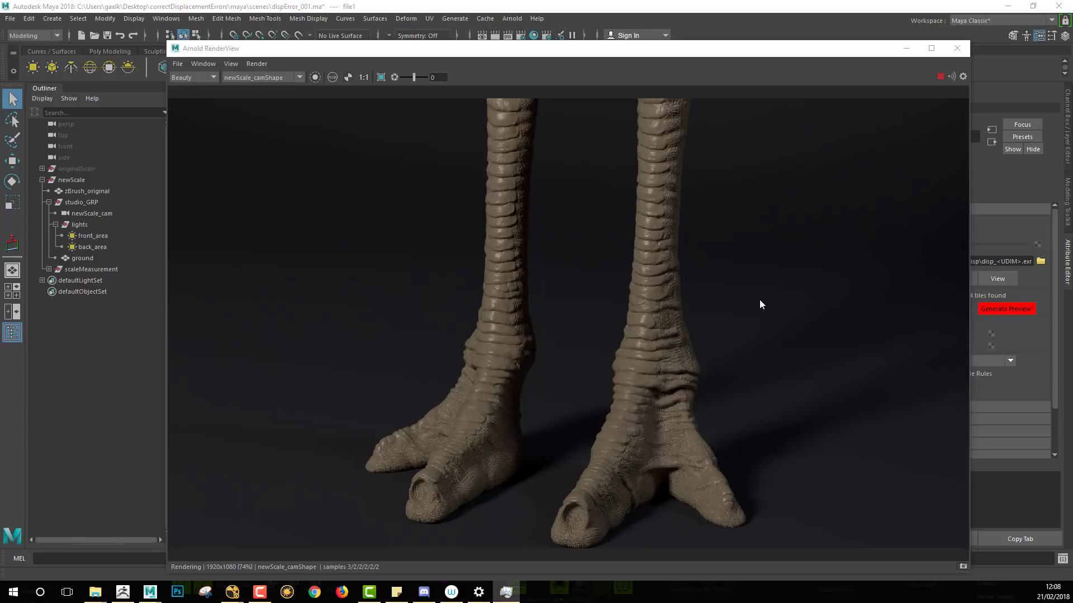
left_click(785, 309)
left_click_drag(786, 309, 782, 294, "alt")
Step: Examine the rendered displacement from the ostrich's legs up the body and neck to a close-up of the head
middle_click_drag(822, 284, 554, 183, "alt")
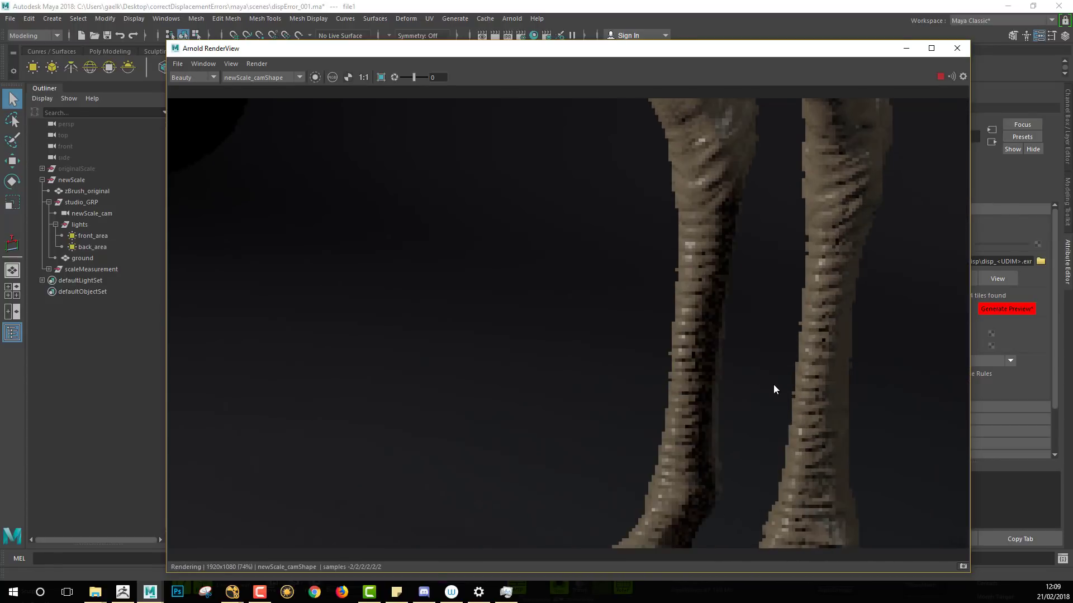
middle_click_drag(697, 337, 672, 152, "alt")
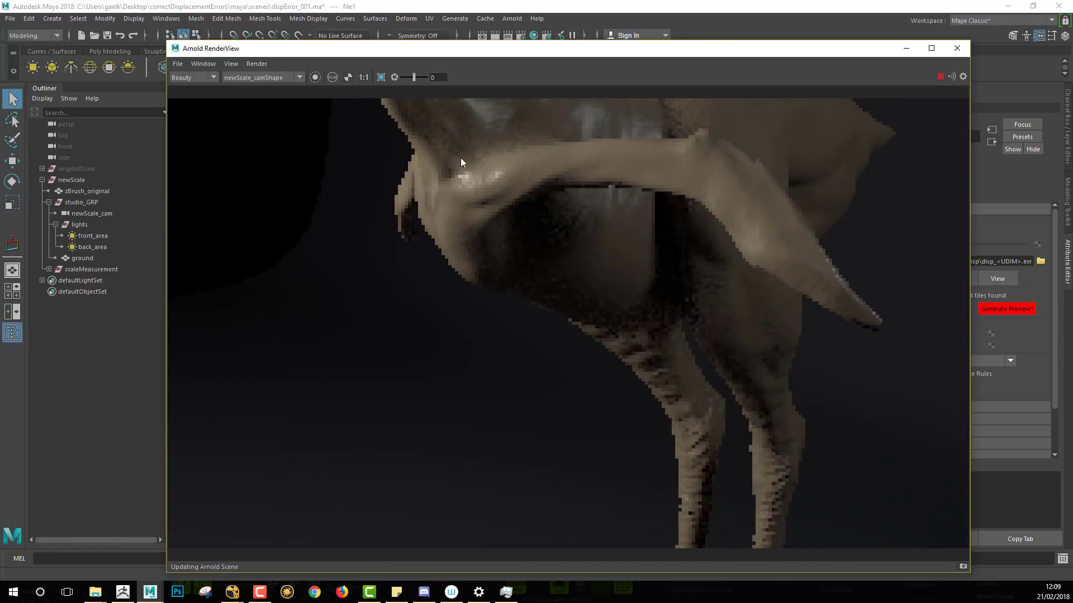
middle_click_drag(461, 157, 662, 500, "alt")
middle_click_drag(512, 185, 561, 373, "alt")
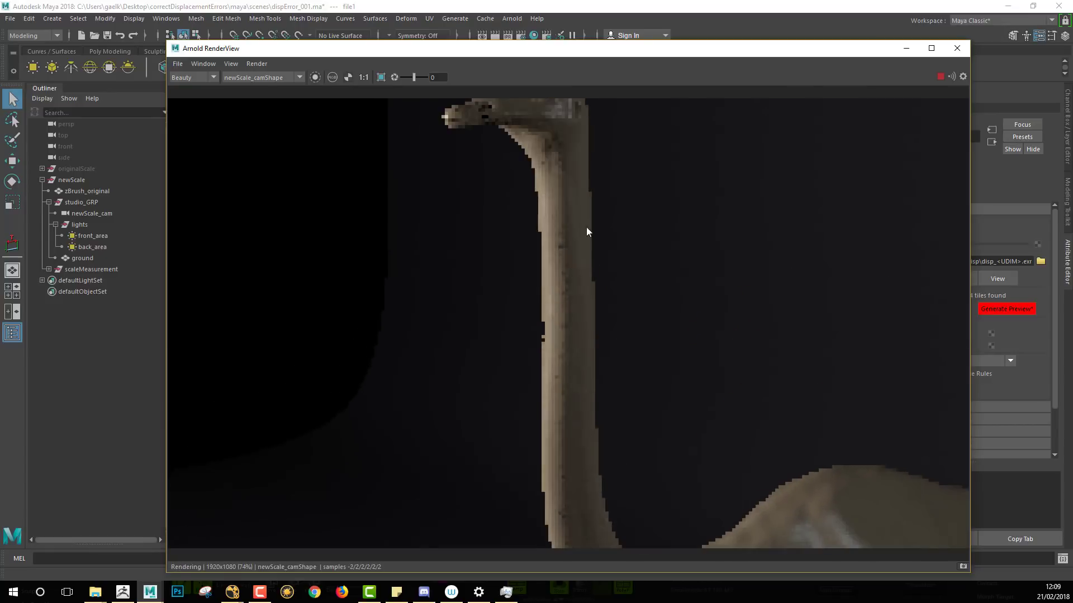
middle_click_drag(586, 227, 615, 372, "alt")
right_click_drag(577, 322, 923, 451, "alt")
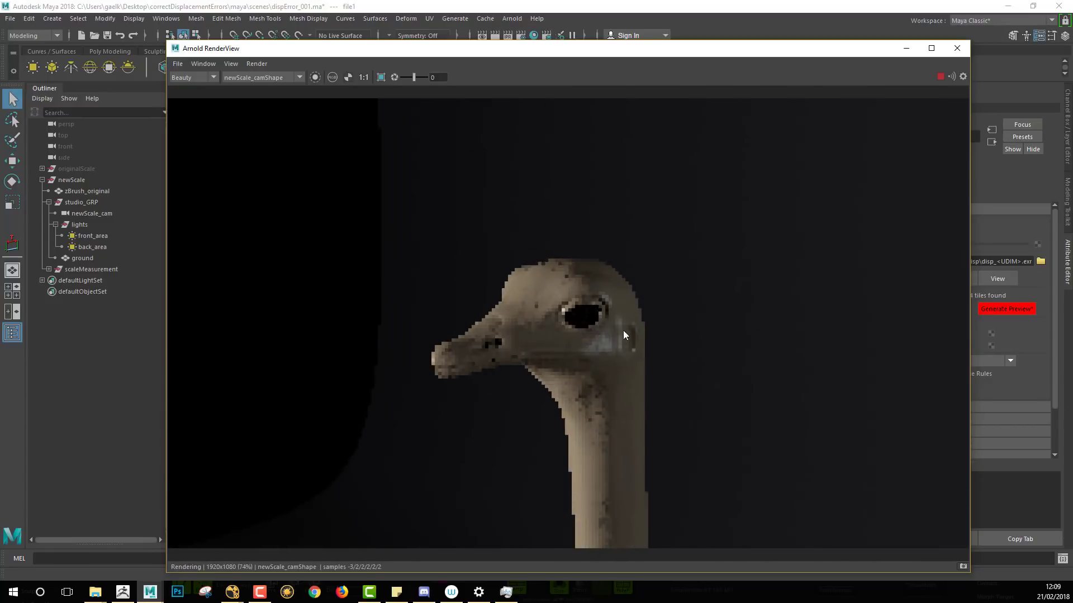
right_click_drag(622, 330, 988, 535, "alt")
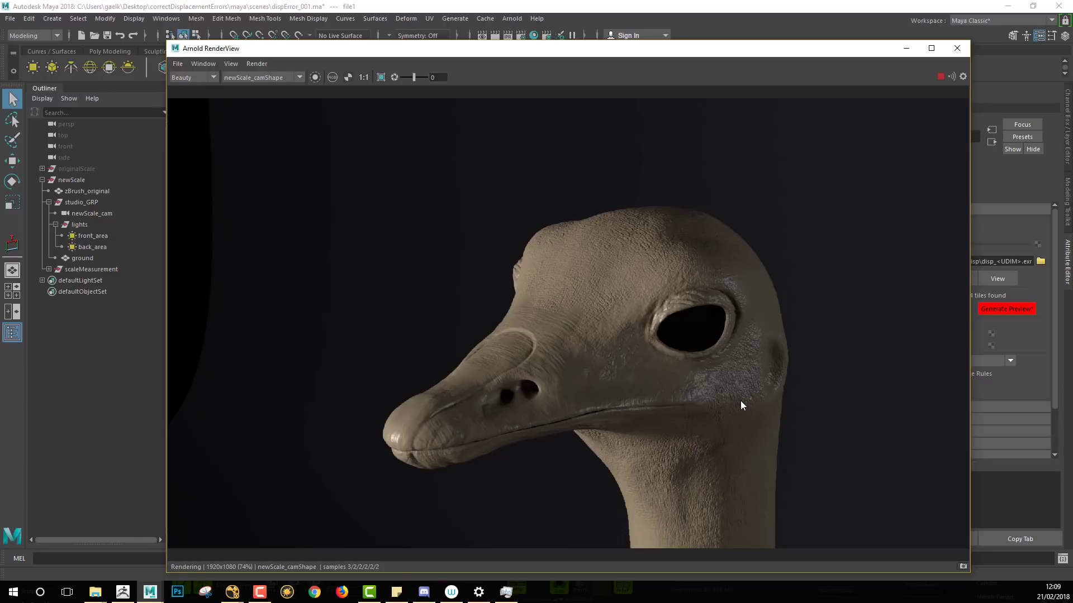
middle_click_drag(736, 398, 700, 326, "alt")
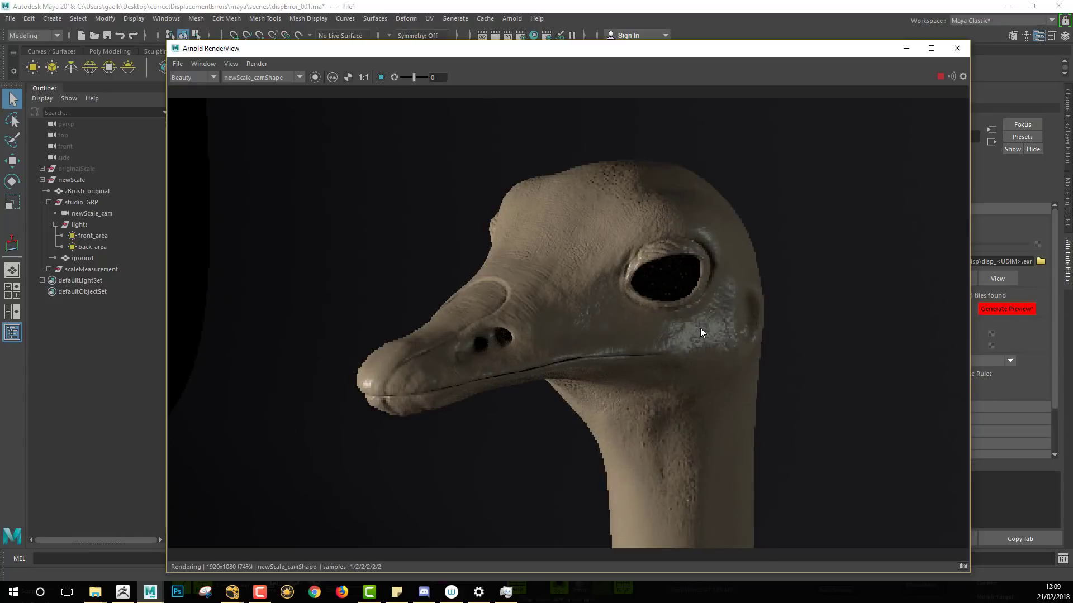